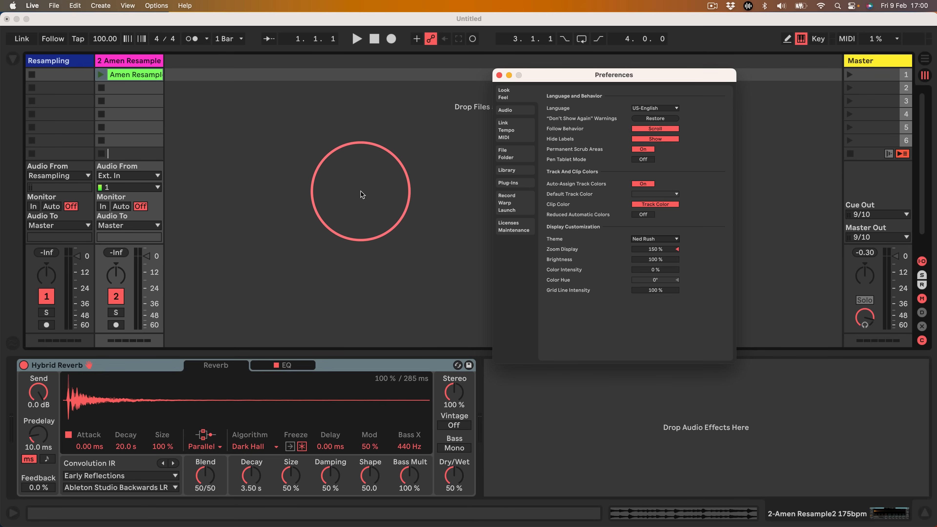
# - Close the Preferences window, look through Chrome's search results for "how to make a slice preset in ableton", and return to Live
pyautogui.click(500, 76)
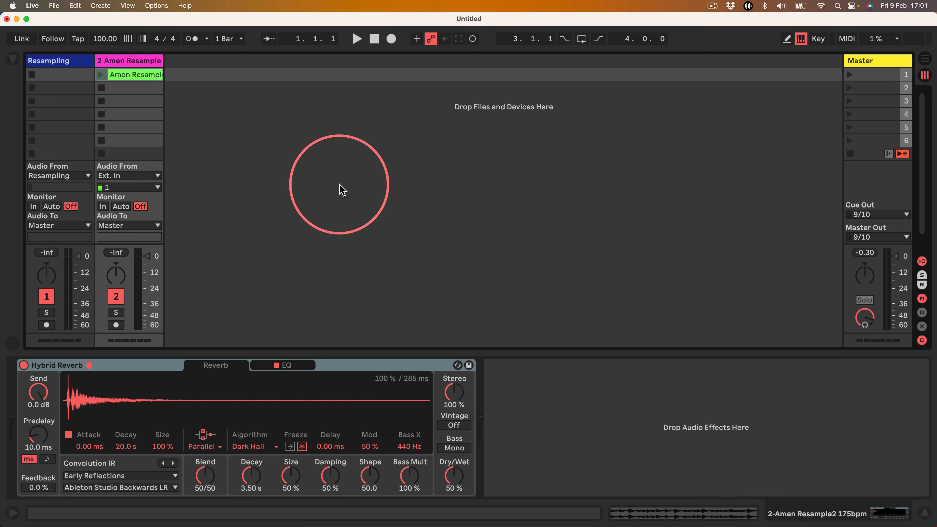
pyautogui.moveTo(1, 400); pyautogui.dragTo(392, 41)
pyautogui.scroll(-15, 398, 244)
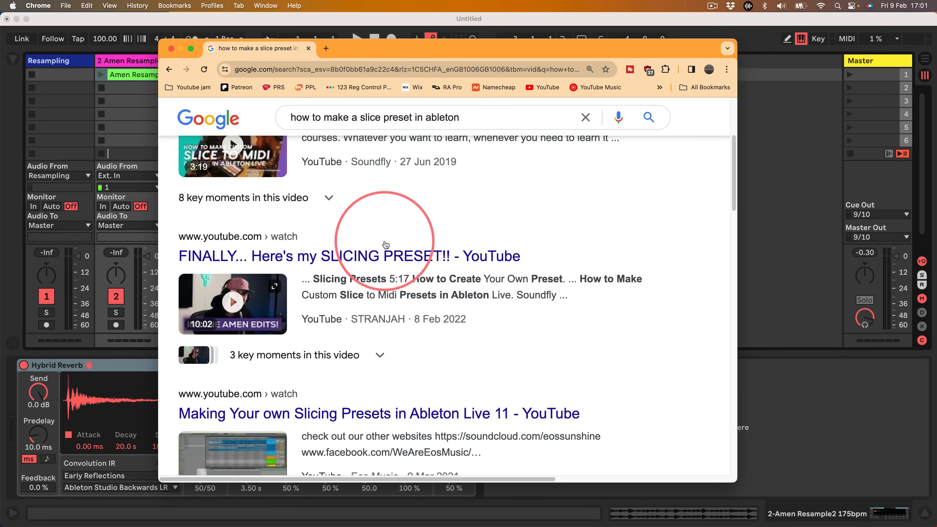
pyautogui.scroll(20, 394, 242)
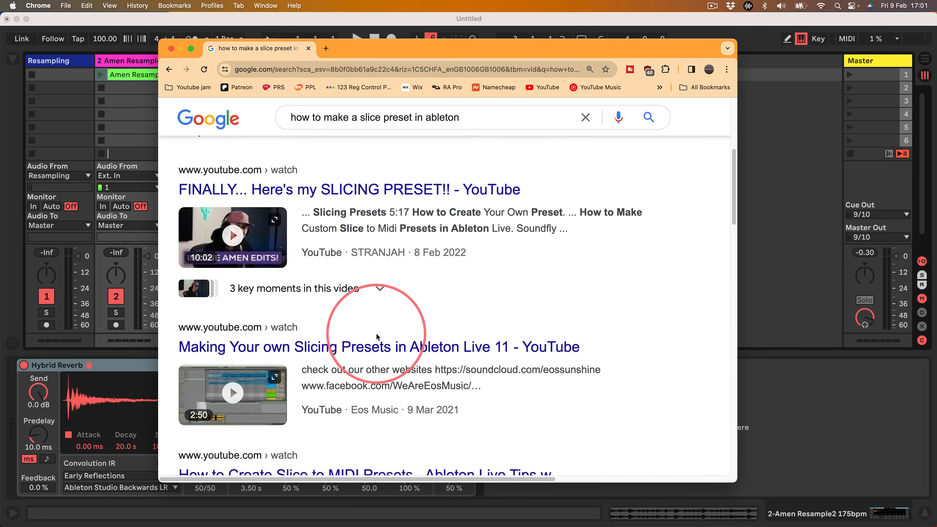
pyautogui.moveTo(377, 61); pyautogui.dragTo(1, 400)
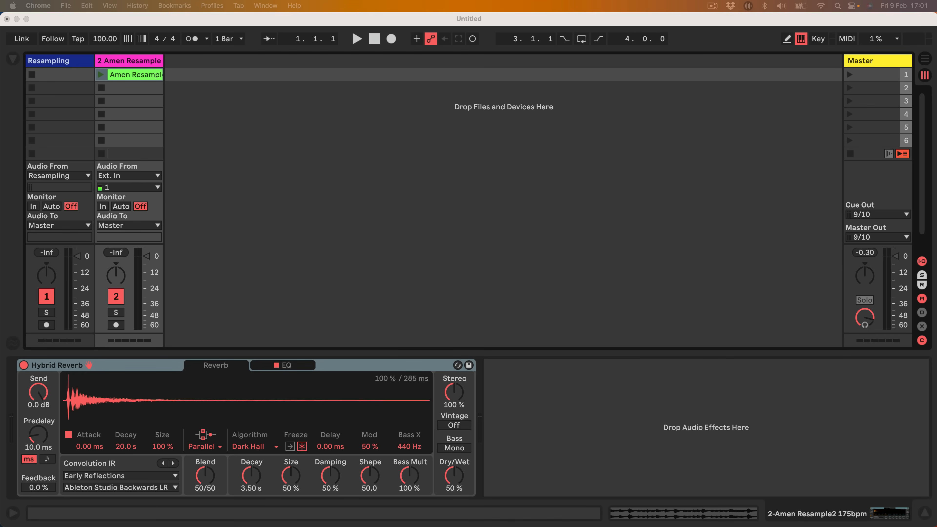
# - Delete the Hybrid Reverb device from the Amen Resample audio track
pyautogui.click(130, 367)
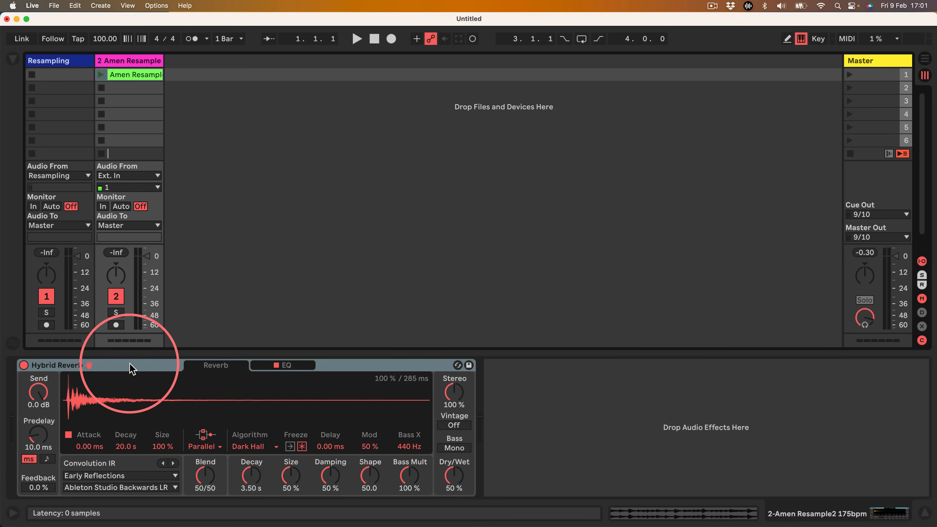
pyautogui.click(128, 365)
pyautogui.press('Delete')
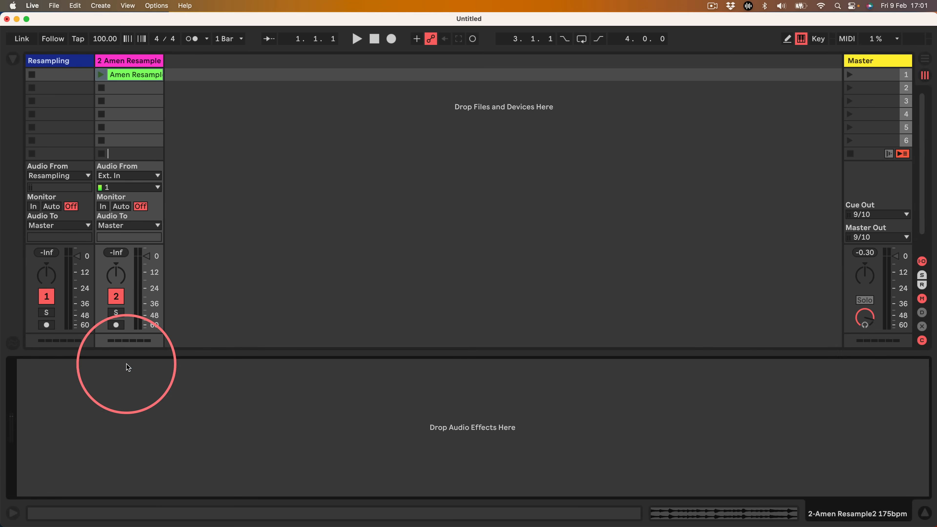
# - Show the browser and select the Slicing folder inside the User Library's Defaults folder
pyautogui.click(13, 60)
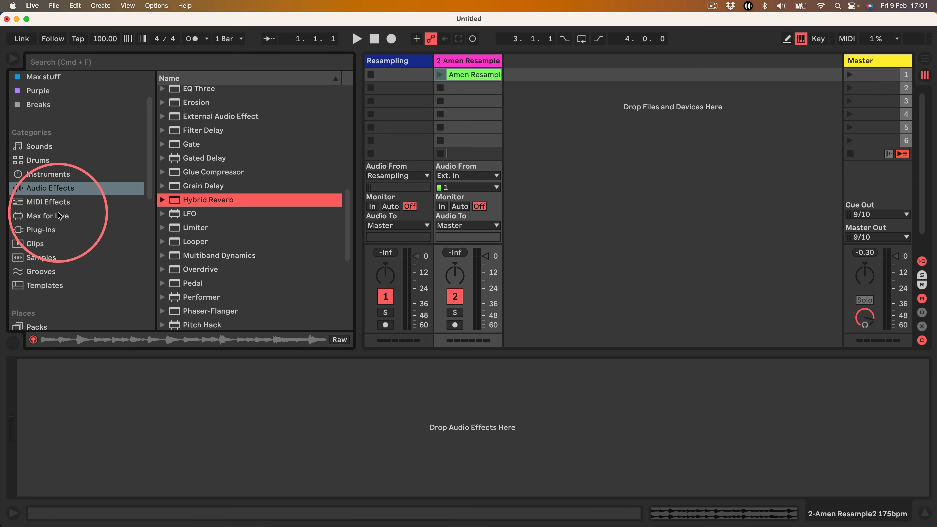
pyautogui.scroll(-10, 59, 216)
pyautogui.scroll(8, 56, 212)
pyautogui.click(40, 201)
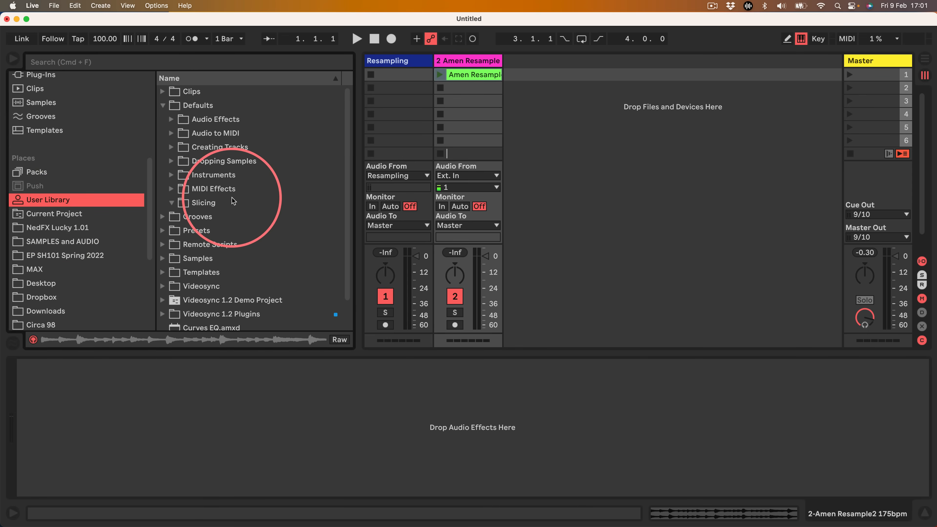
pyautogui.click(178, 108)
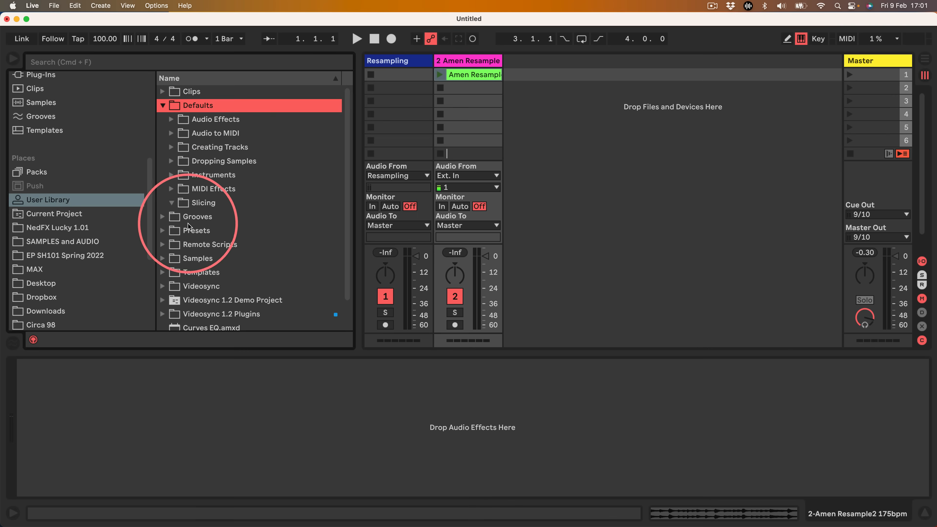
pyautogui.click(184, 206)
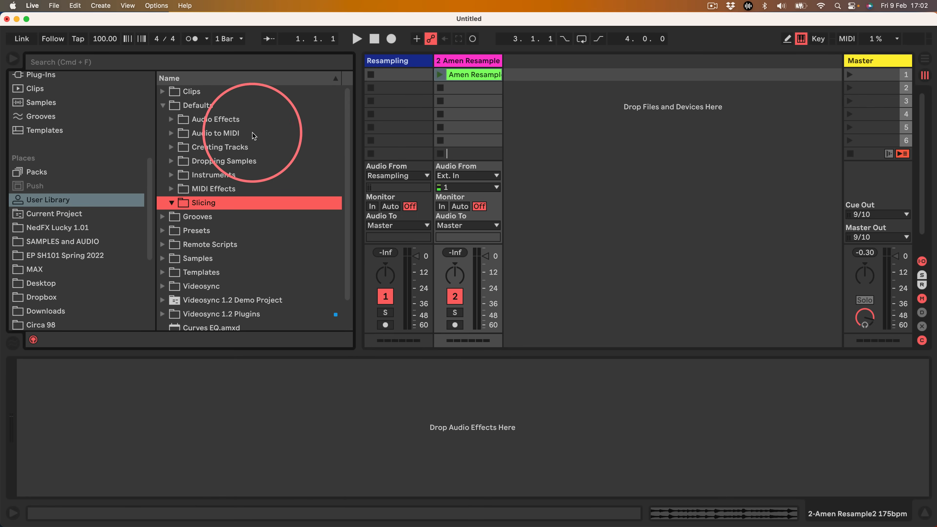
# - Play the Amen Resample clip, set the project tempo to 160 BPM, and stop playback
pyautogui.click(474, 74)
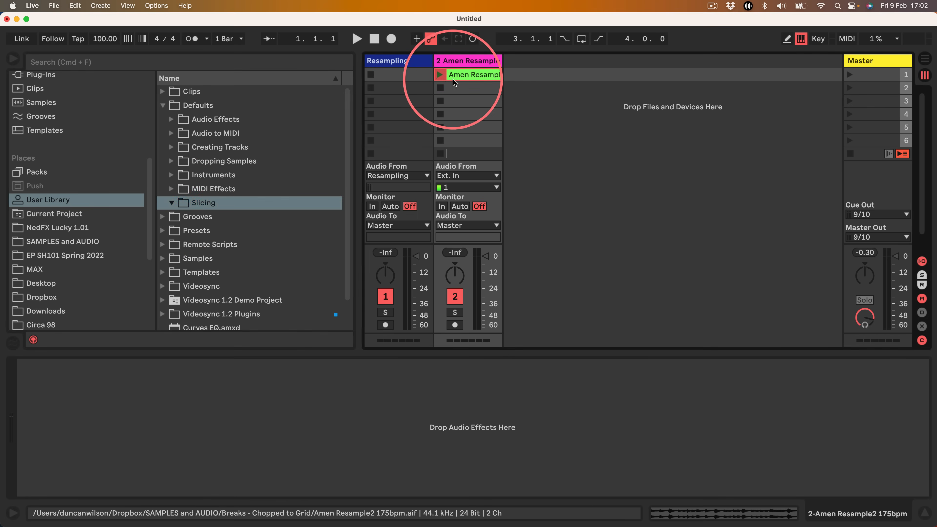
pyautogui.click(437, 79)
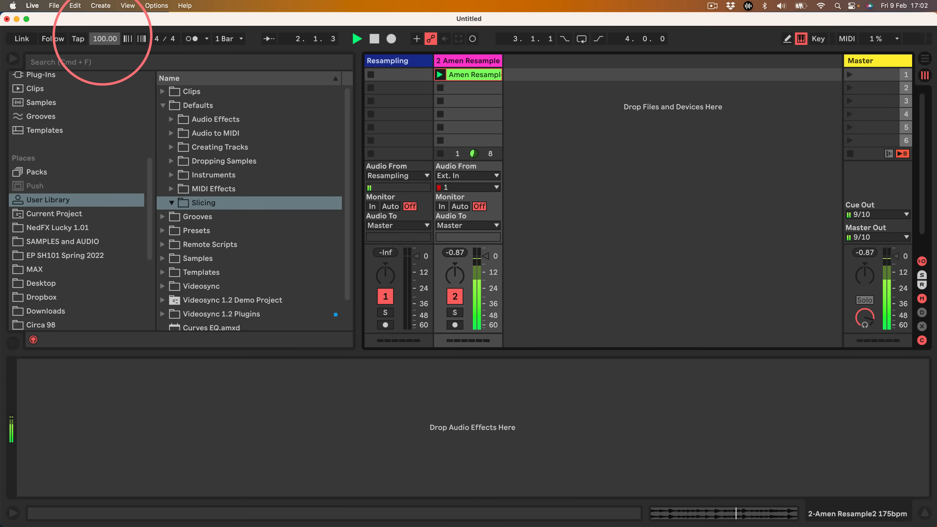
pyautogui.click(104, 38)
pyautogui.write('160')
pyautogui.press('Return')
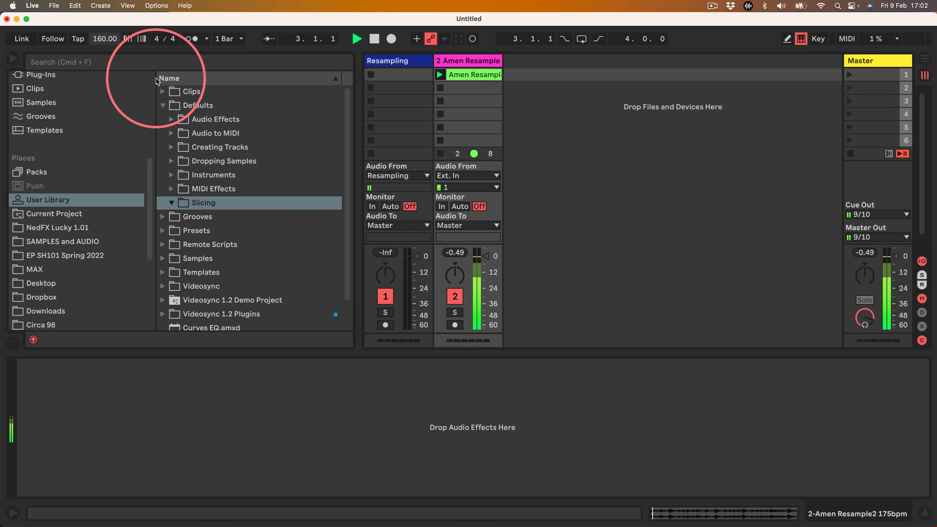
pyautogui.press('space')
# - Slice the Amen clip to a new MIDI track per Transient with the Built-in slicing preset and view Slice 1
pyautogui.click(469, 75)
pyautogui.rightClick(470, 77)
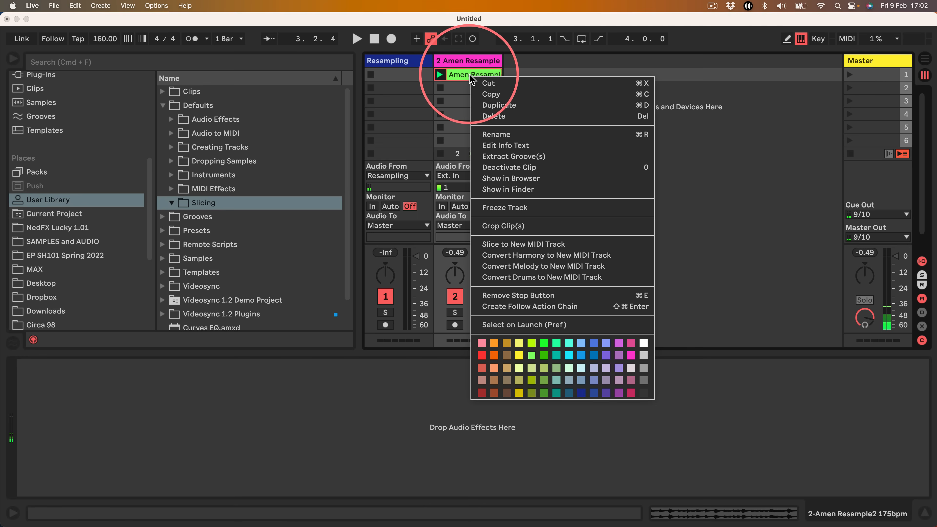
pyautogui.click(515, 244)
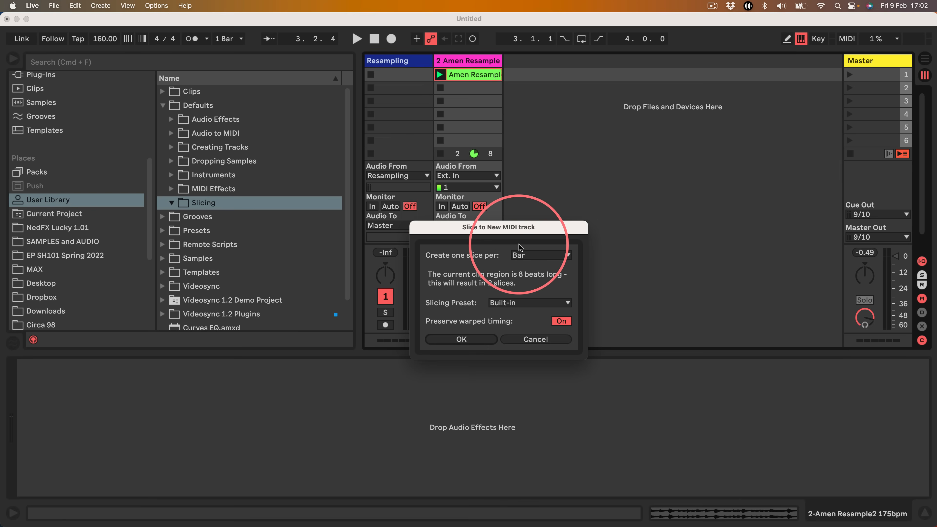
pyautogui.click(553, 255)
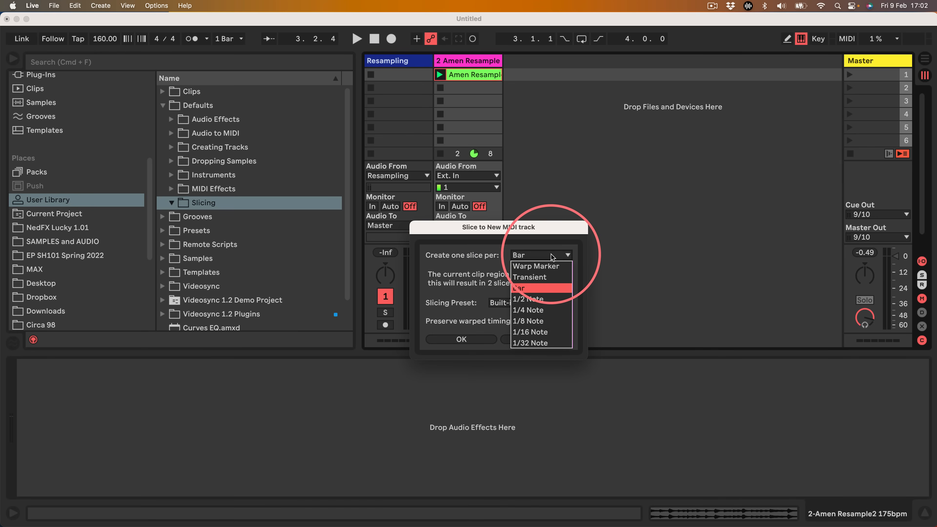
pyautogui.click(531, 277)
pyautogui.click(522, 303)
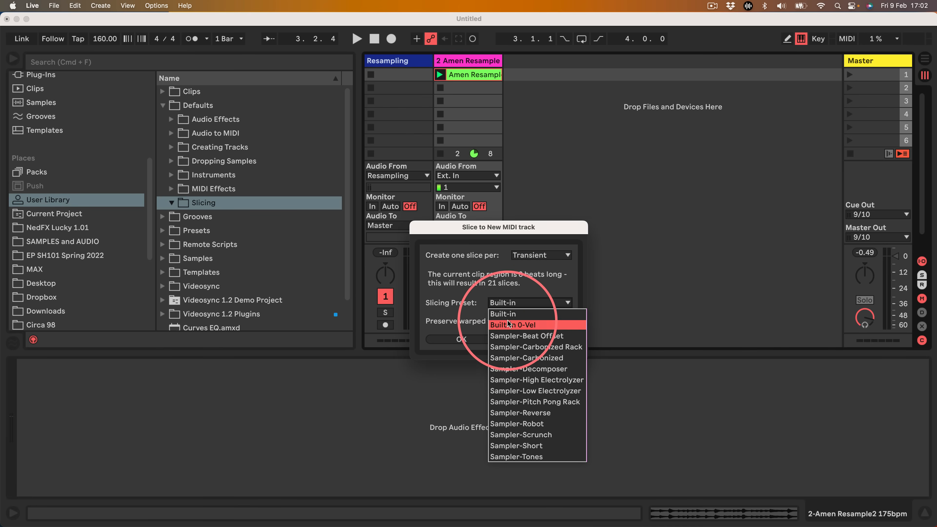
pyautogui.click(515, 314)
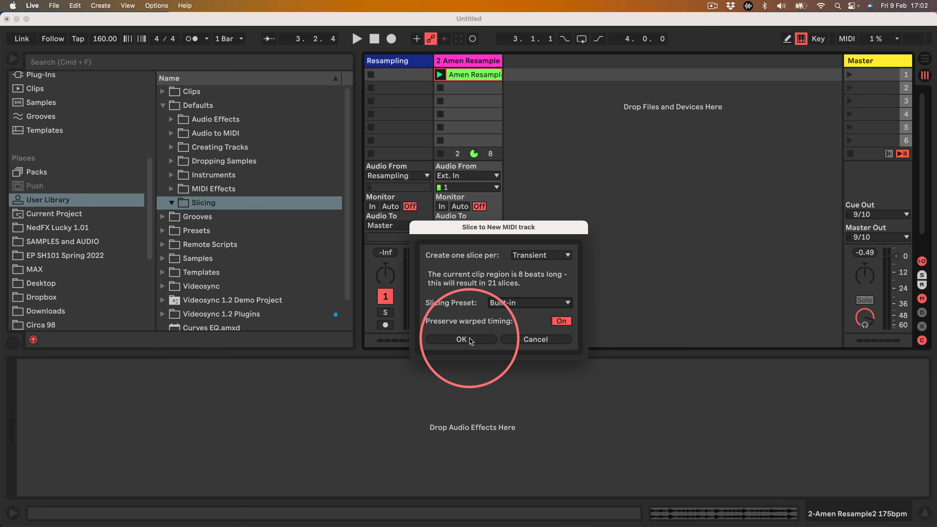
pyautogui.click(461, 339)
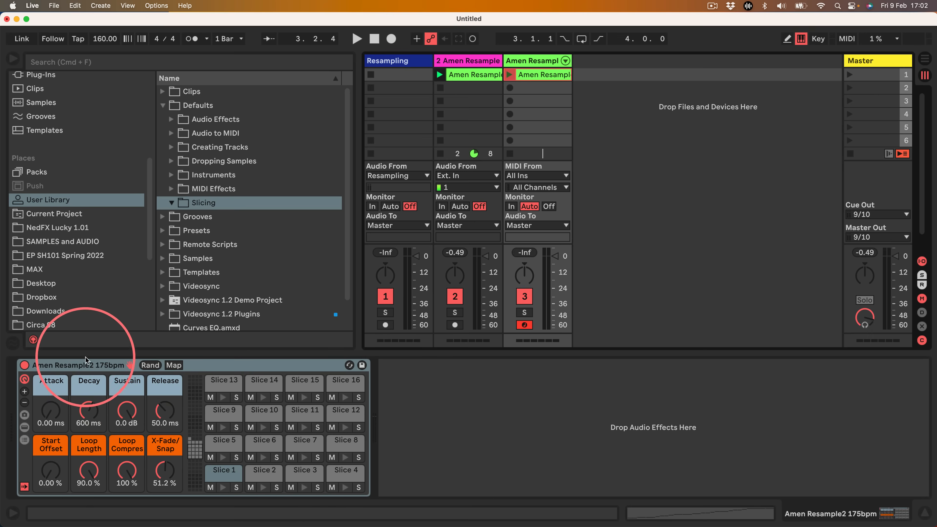
pyautogui.click(225, 474)
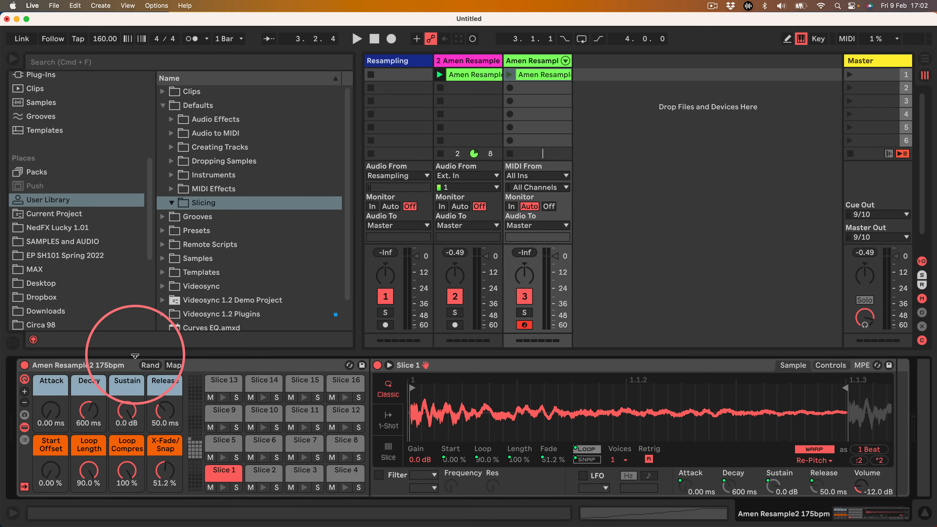
# - Delete the sliced drum rack and the MIDI track that holds it
pyautogui.click(94, 367)
pyautogui.press('Delete')
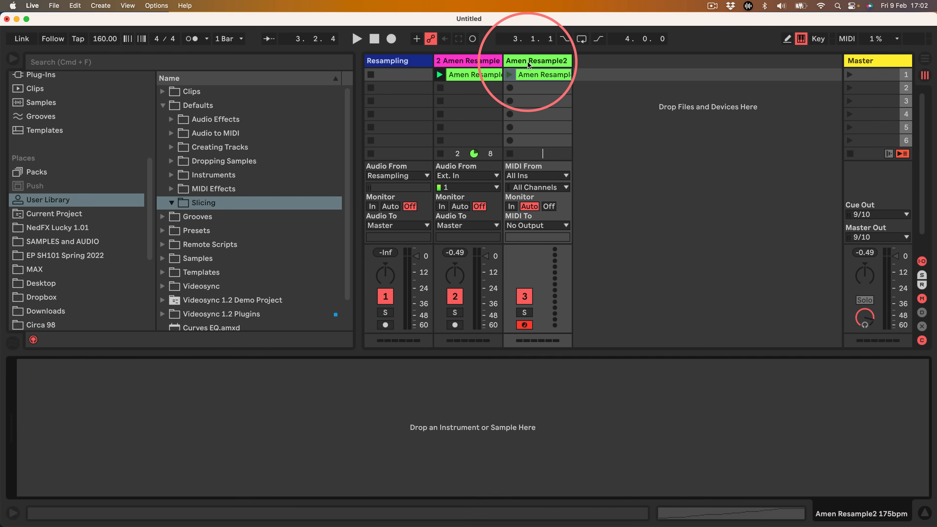
pyautogui.click(528, 62)
pyautogui.press('Delete')
# - Slice the Amen clip to a new MIDI track per Transient with the Sampler-Robot preset and show its zone editor
pyautogui.rightClick(466, 76)
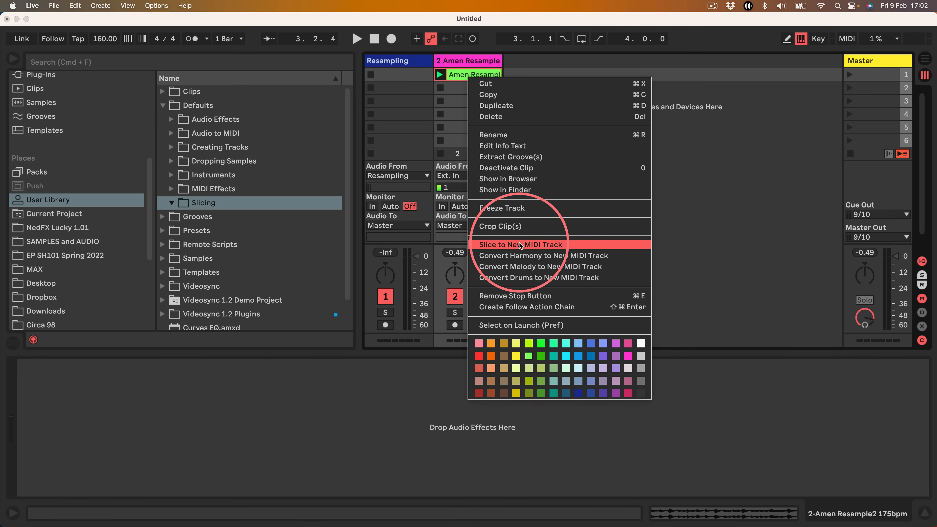
pyautogui.click(509, 244)
pyautogui.click(517, 303)
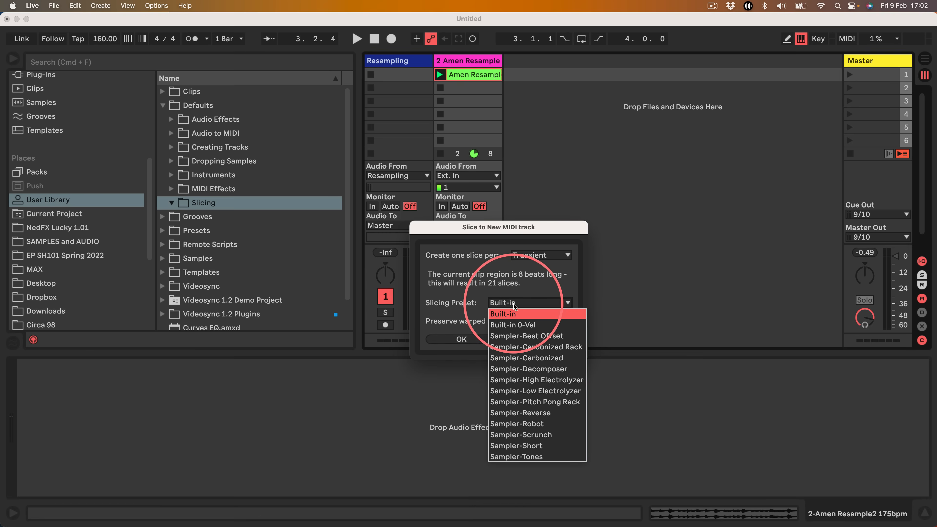
pyautogui.click(514, 425)
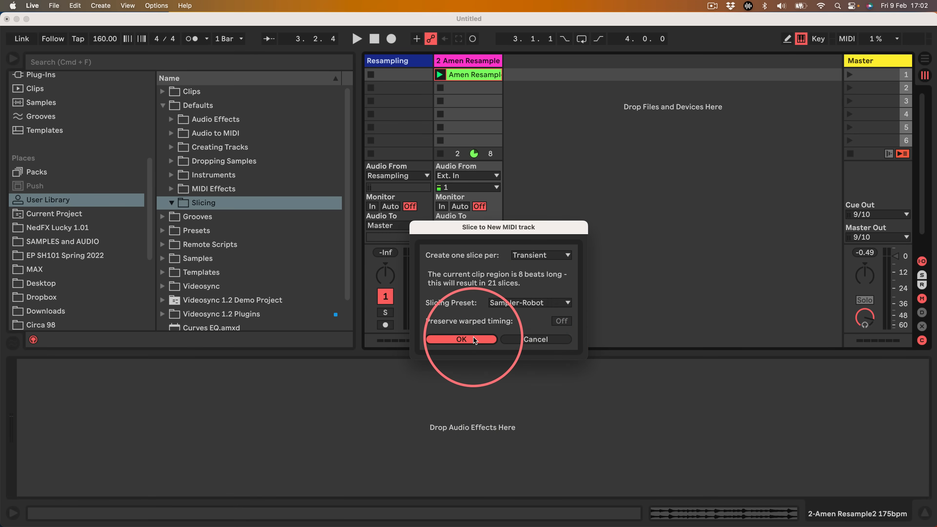
pyautogui.click(462, 339)
pyautogui.click(204, 364)
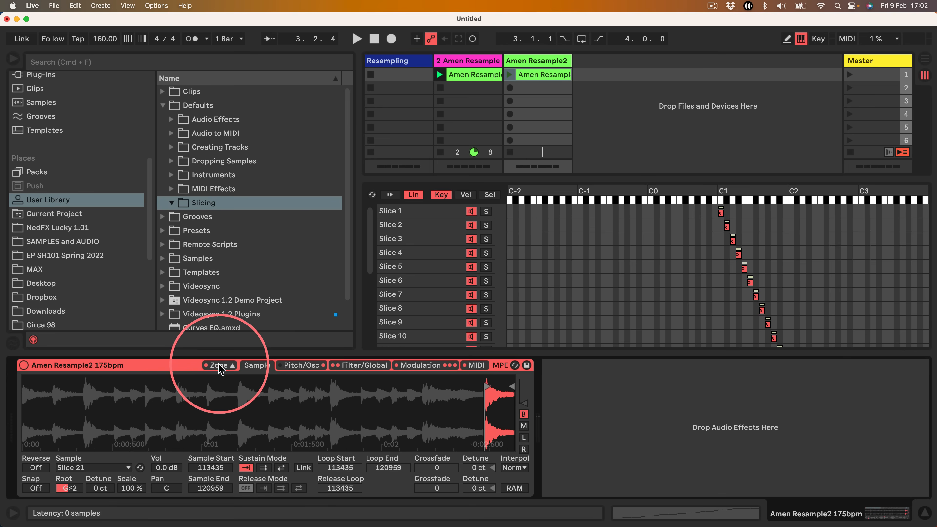
pyautogui.scroll(5, 427, 253)
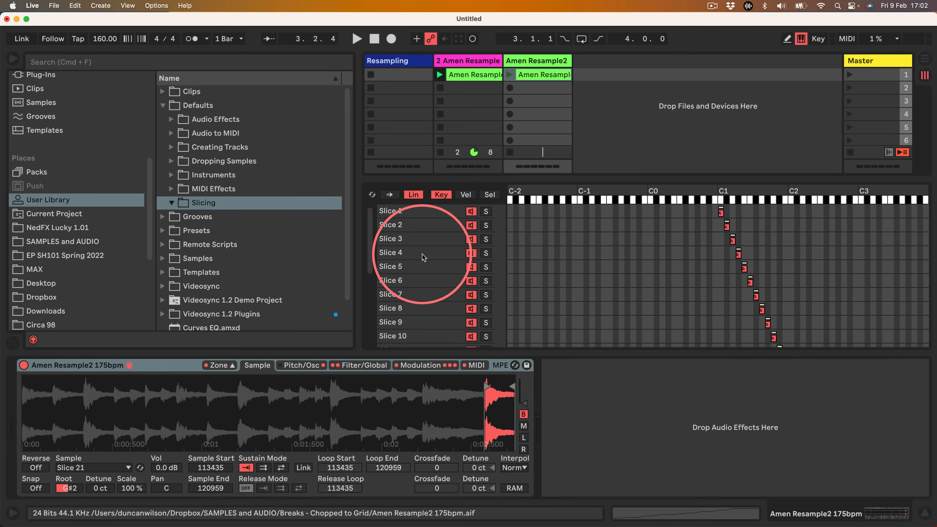
# - Delete the Sampler containing the Amen slices and its MIDI track
pyautogui.click(128, 364)
pyautogui.press('Delete')
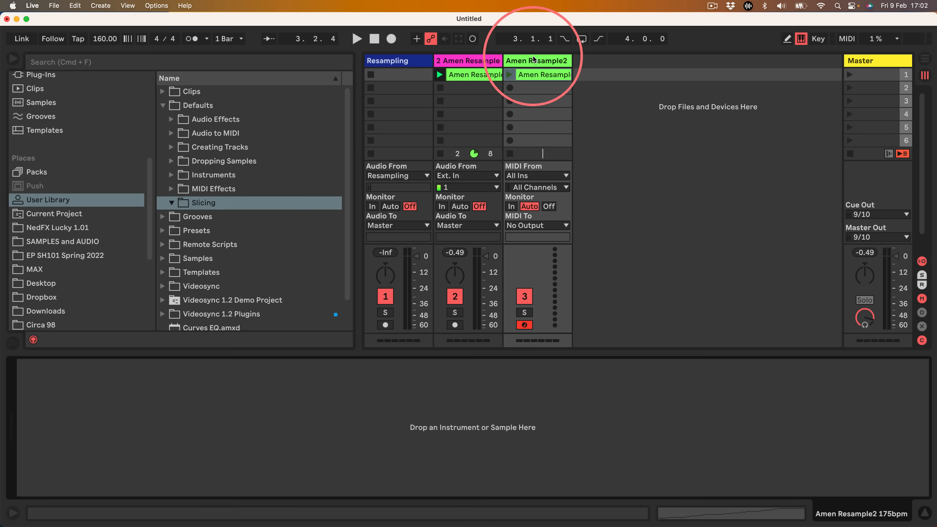
pyautogui.click(535, 61)
pyautogui.press('Delete')
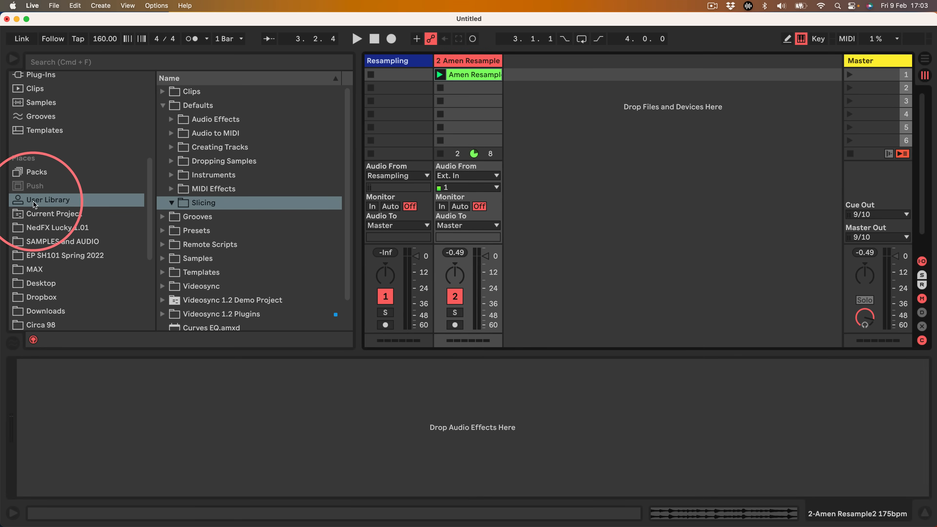
# - Add an empty Sampler instrument on a new MIDI track beside the Amen audio track
pyautogui.scroll(5, 41, 200)
pyautogui.click(40, 219)
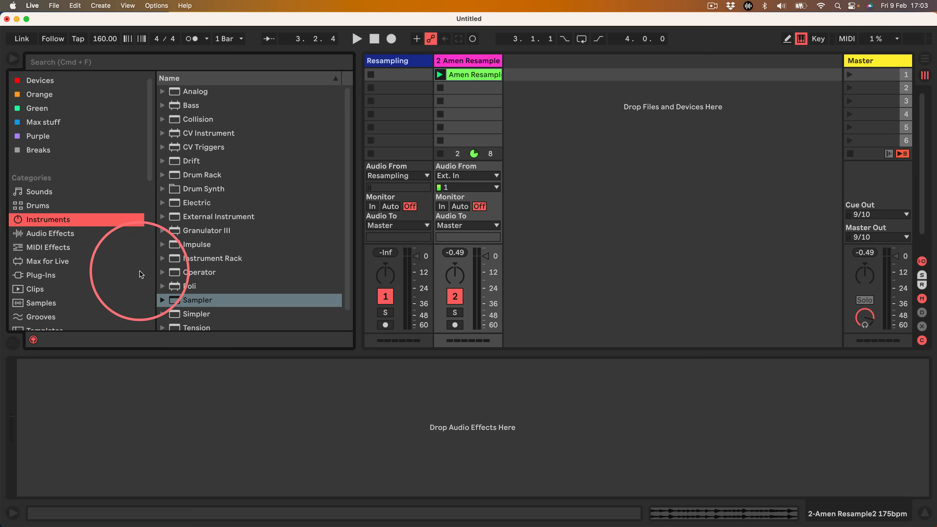
pyautogui.moveTo(174, 300); pyautogui.dragTo(573, 111)
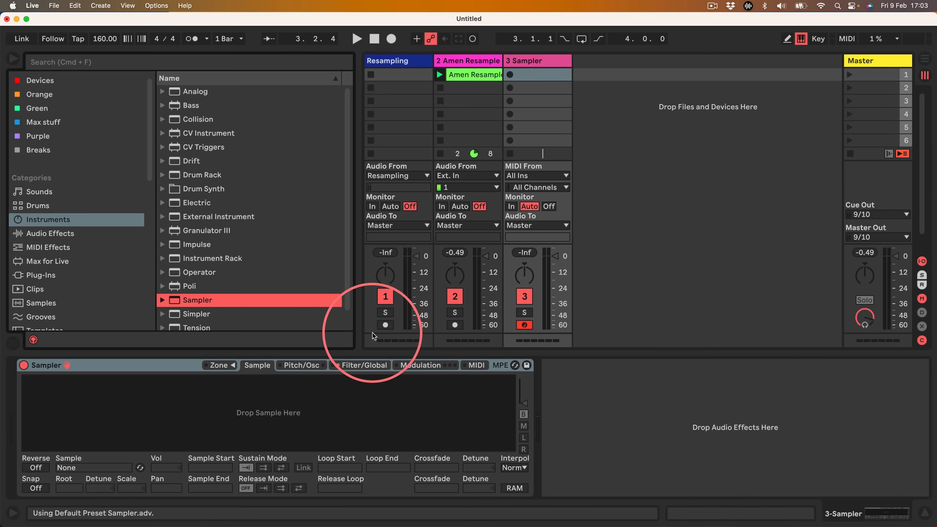
# - Turn off the Sampler's filter, set its voices to 1, and return to its sample view
pyautogui.click(352, 365)
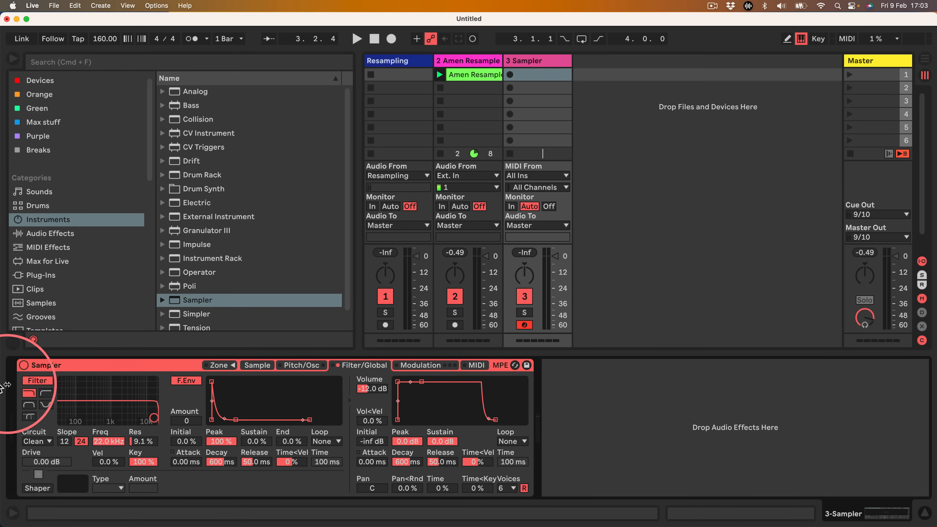
pyautogui.click(36, 381)
pyautogui.click(36, 384)
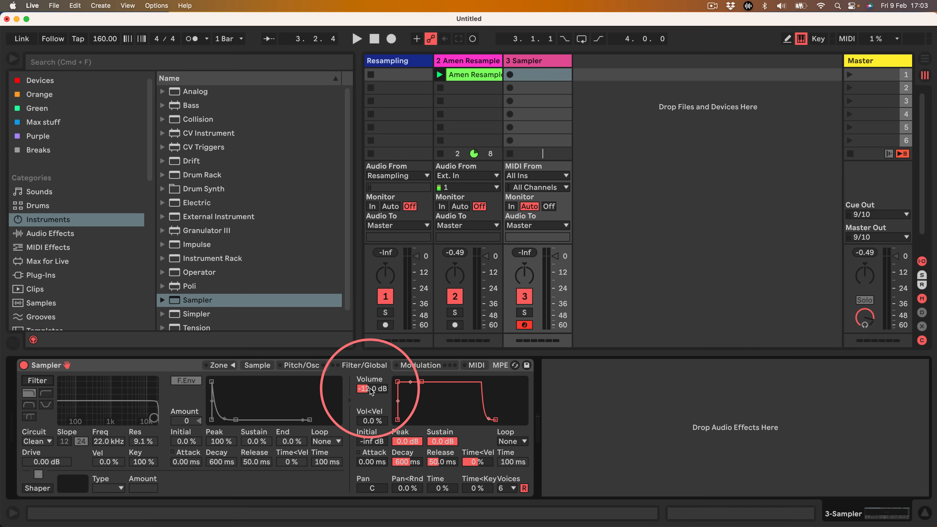
pyautogui.click(507, 489)
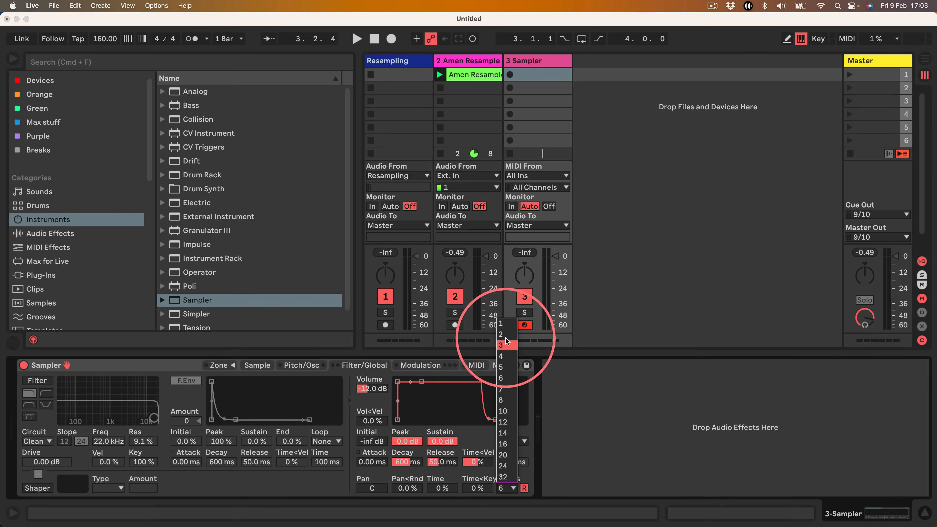
pyautogui.click(505, 325)
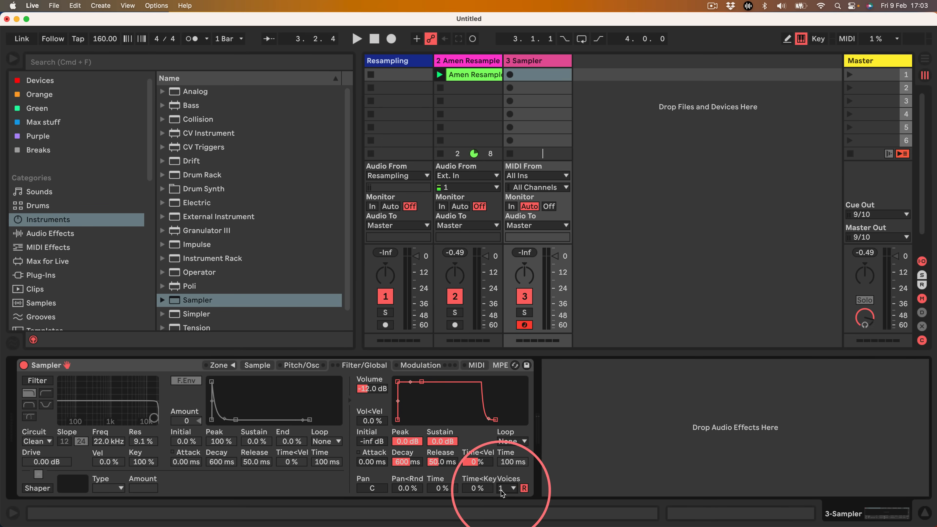
pyautogui.click(263, 367)
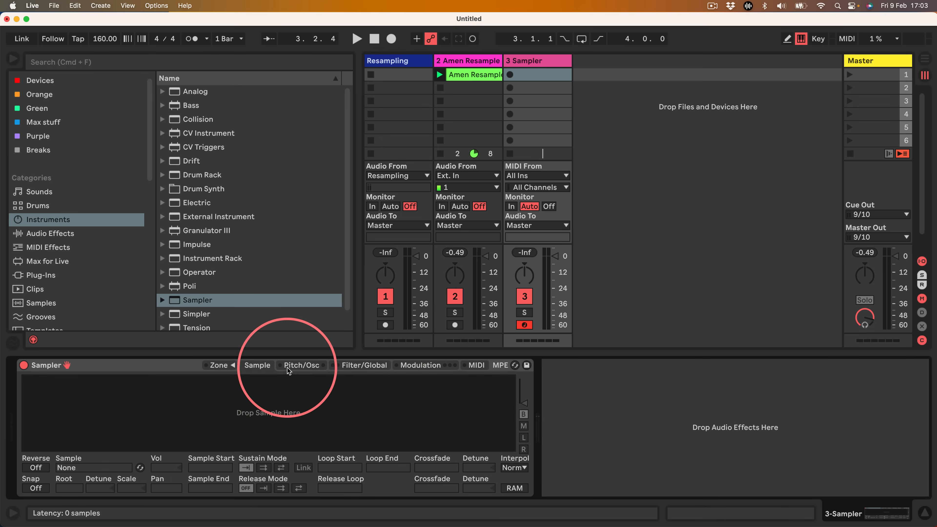
# - Look through the Sampler's Pitch/Osc, Filter/Global, Modulation and MIDI settings, ending on the Filter/Global page
pyautogui.click(299, 367)
pyautogui.click(349, 366)
pyautogui.click(409, 365)
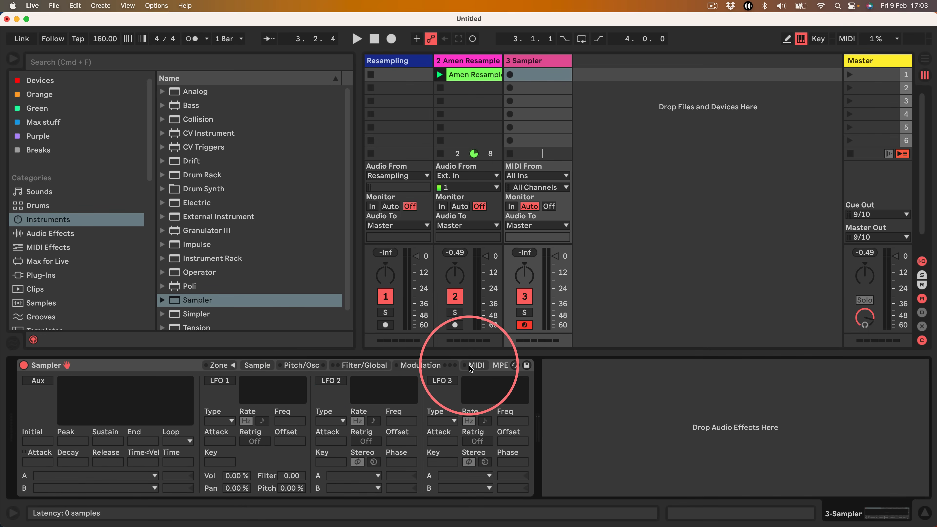
pyautogui.click(475, 365)
pyautogui.click(362, 365)
pyautogui.click(477, 366)
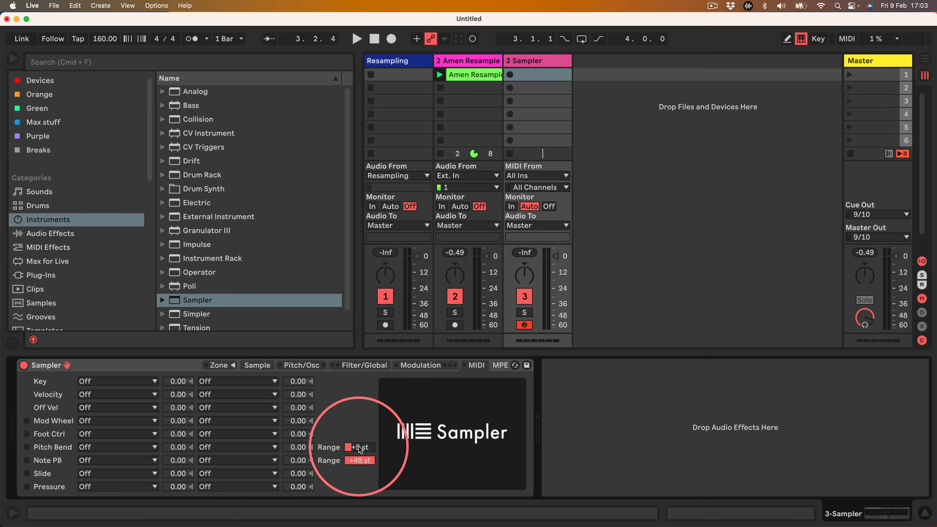
pyautogui.click(363, 365)
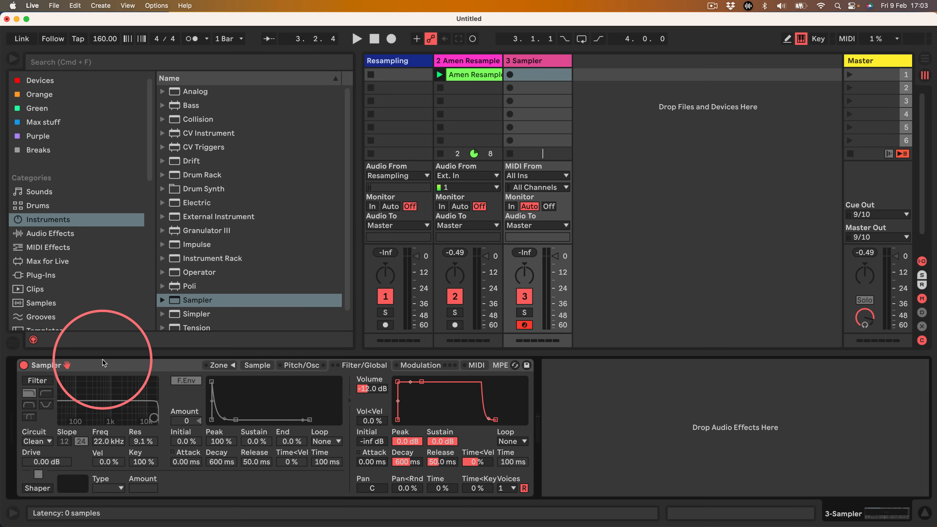
# - Save the configured Sampler as a preset in the User Library's Defaults > Slicing folder, keeping its default name
pyautogui.click(106, 367)
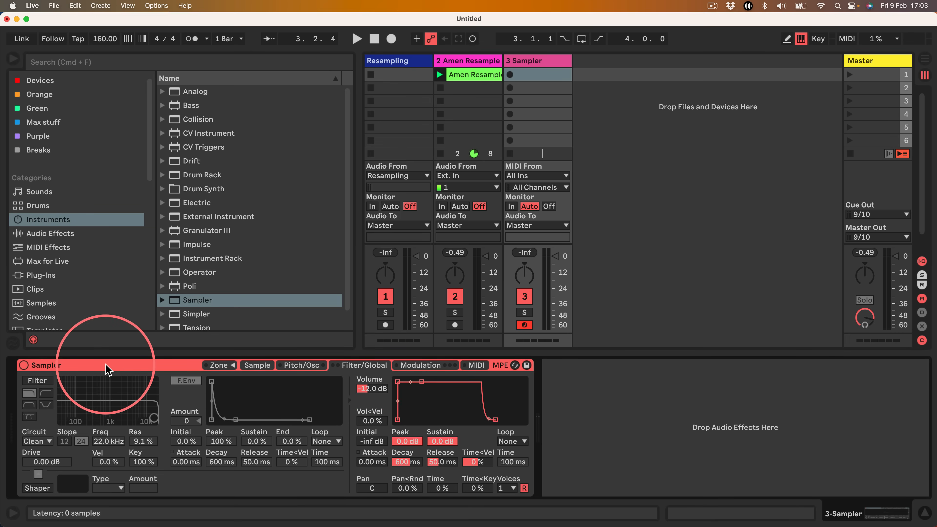
pyautogui.scroll(-10, 65, 221)
pyautogui.scroll(5, 65, 241)
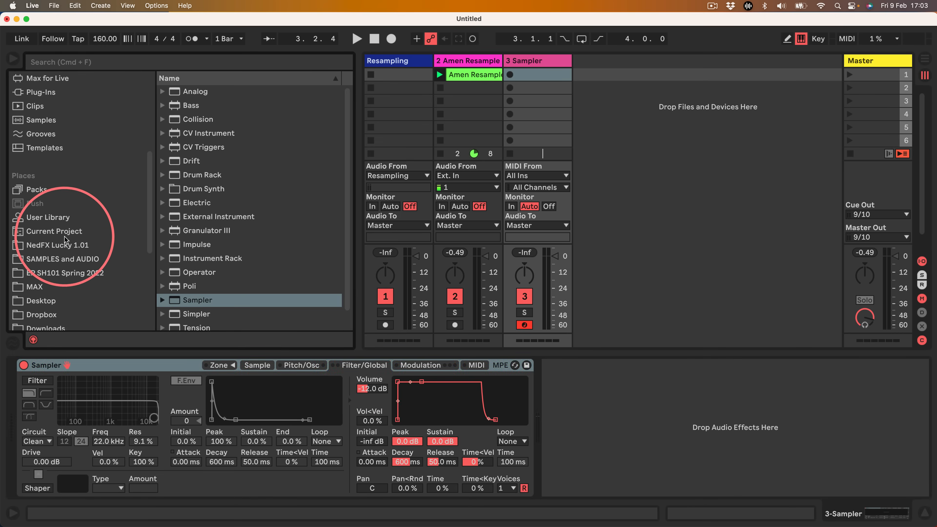
pyautogui.scroll(3, 65, 240)
pyautogui.click(43, 268)
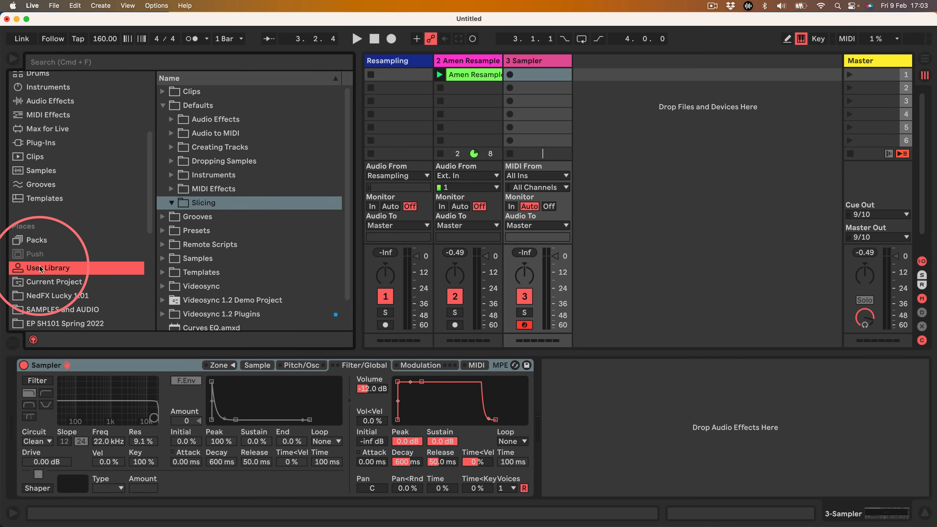
pyautogui.click(181, 204)
pyautogui.moveTo(81, 365); pyautogui.dragTo(189, 204)
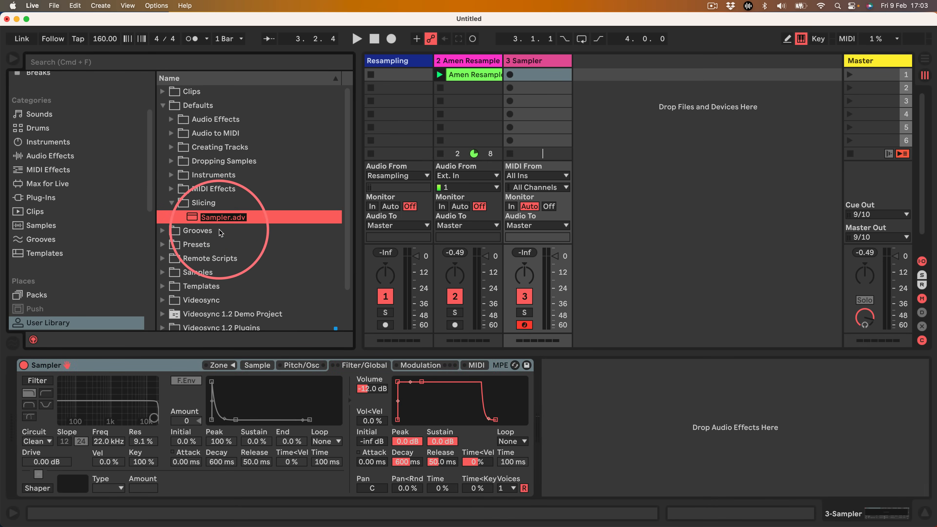
pyautogui.press('Return')
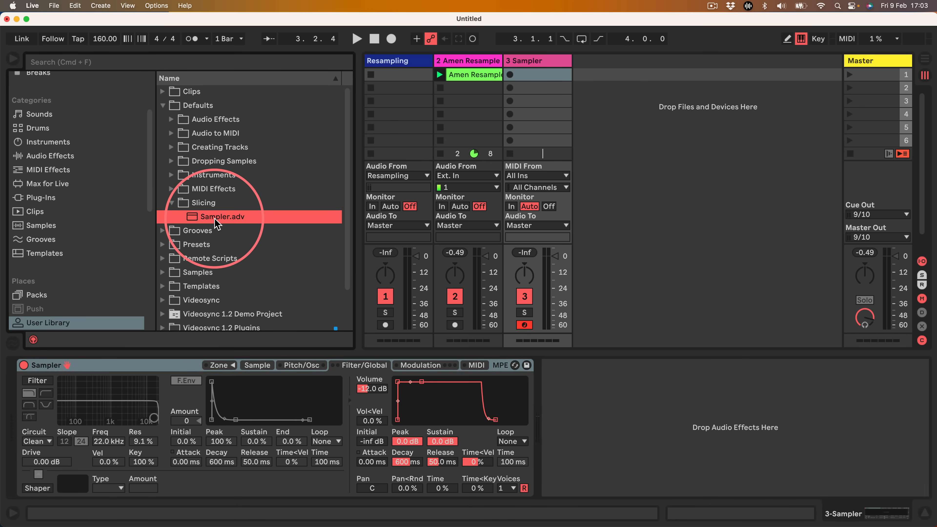
# - Delete the Sampler track and slice the Amen clip to a new MIDI track per Transient with the Sampler slicing preset
pyautogui.click(549, 64)
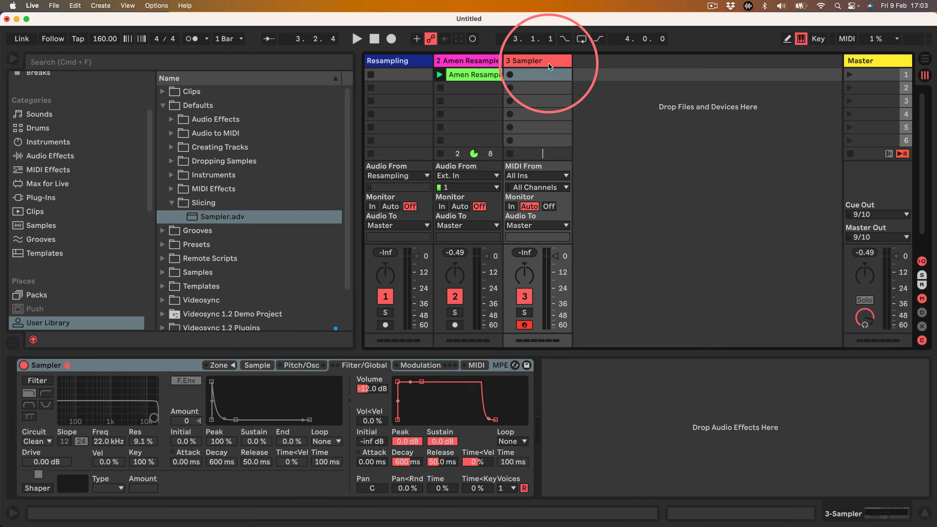
pyautogui.press('Delete')
pyautogui.rightClick(482, 74)
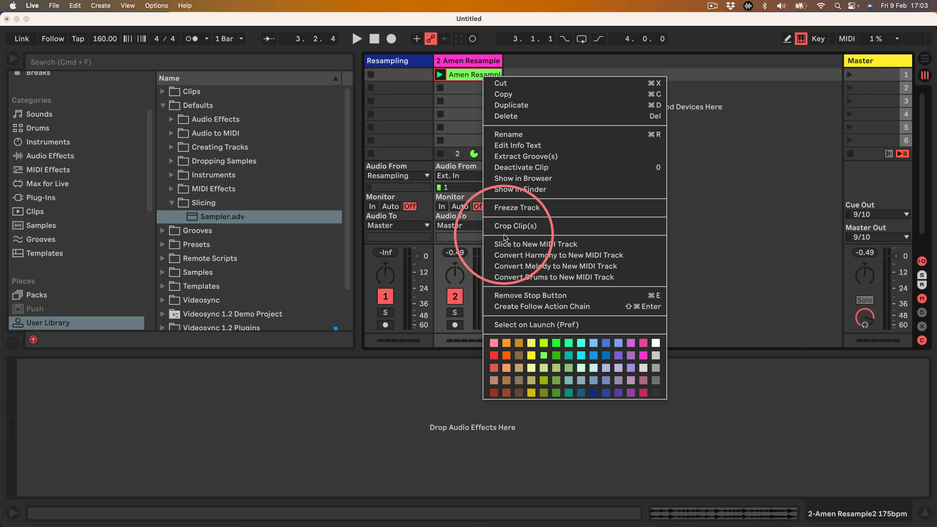
pyautogui.click(511, 244)
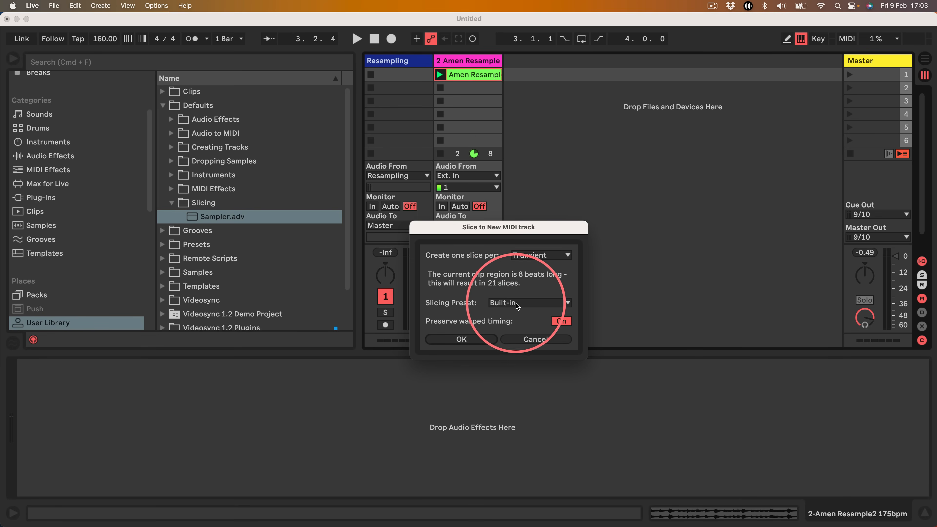
pyautogui.click(541, 255)
pyautogui.click(531, 258)
pyautogui.click(507, 303)
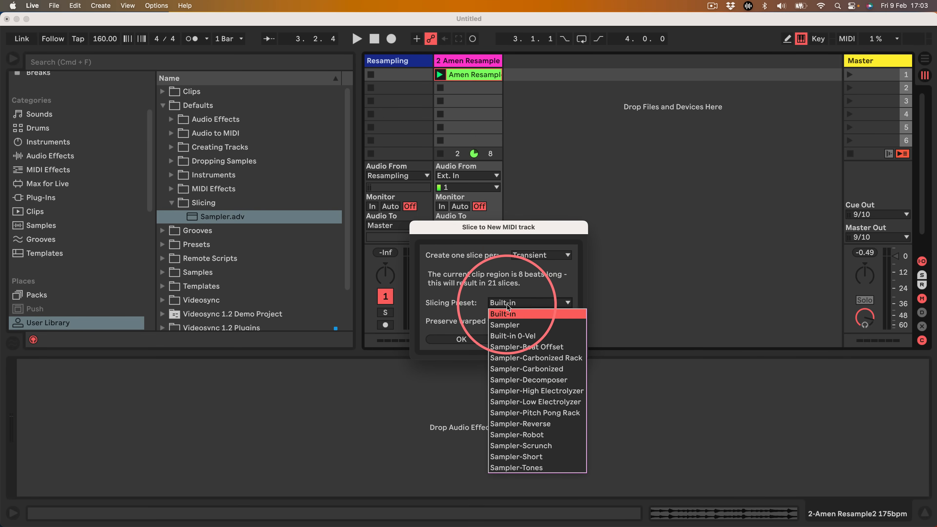
pyautogui.click(504, 324)
pyautogui.click(467, 339)
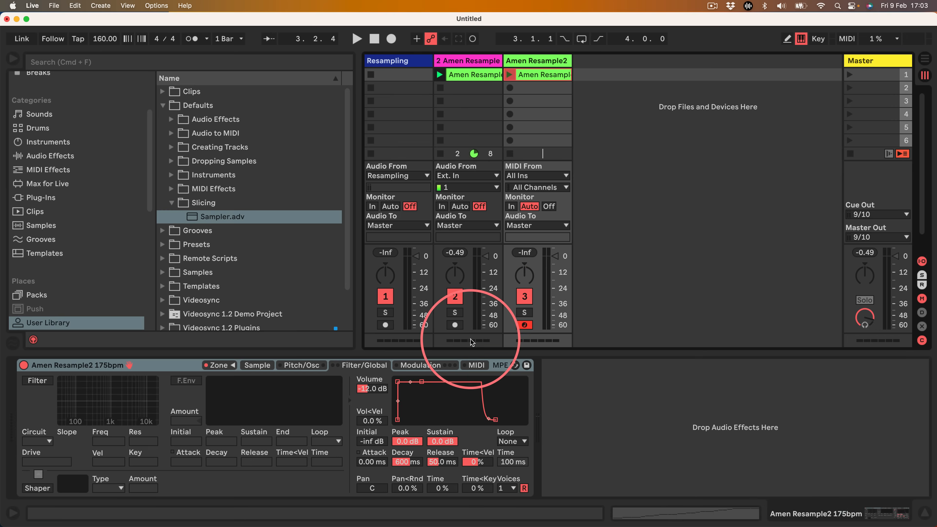
# - Show the sliced Sampler's zone editor and go through its slices from Slice 1 to Slice 21
pyautogui.click(233, 365)
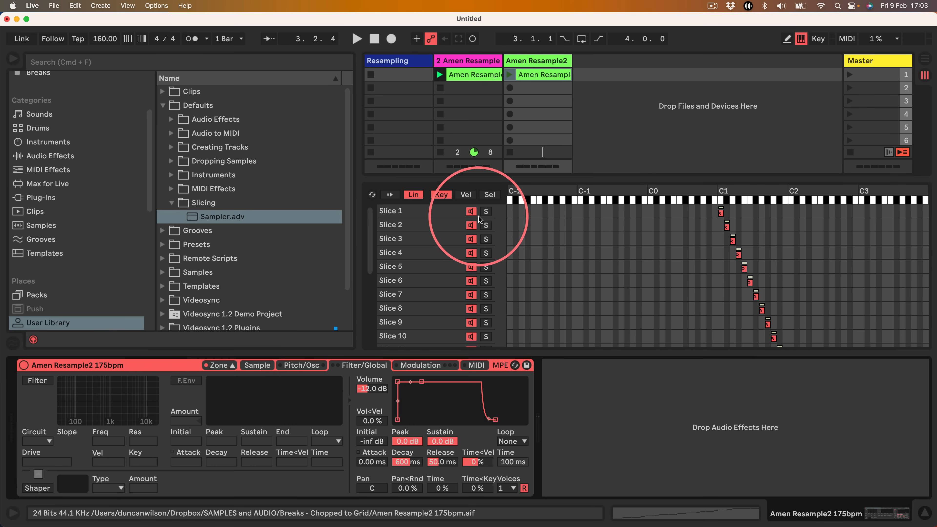
pyautogui.click(431, 210)
pyautogui.press('Down')
pyautogui.press('Down')
pyautogui.press('Down')
pyautogui.press('Down')
pyautogui.press('Down')
pyautogui.press('Down')
pyautogui.press('Down')
pyautogui.press('Down')
pyautogui.press('Down')
pyautogui.press('Down')
pyautogui.press('Down')
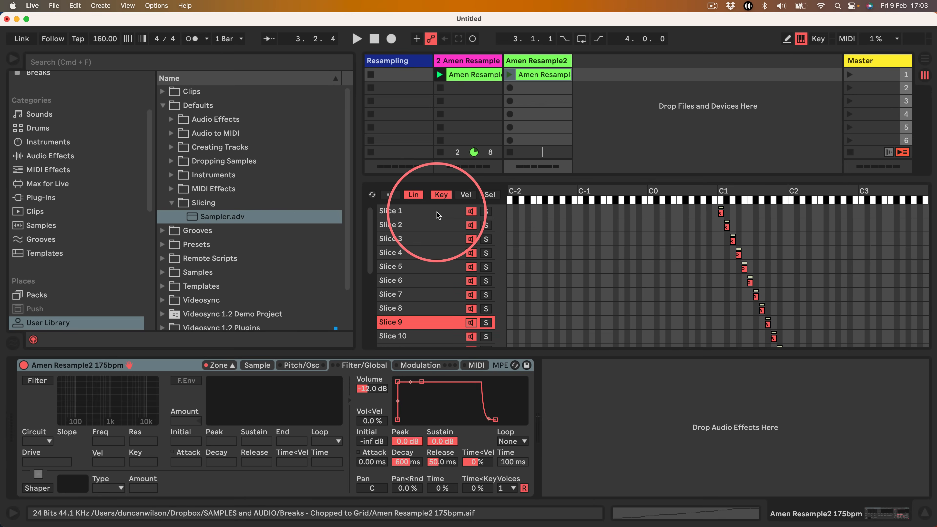
pyautogui.press('Down')
pyautogui.press('Down')
pyautogui.press('Down')
pyautogui.press('Down')
pyautogui.press('Down')
pyautogui.press('Down')
pyautogui.press('Down')
pyautogui.press('Down')
pyautogui.press('Down')
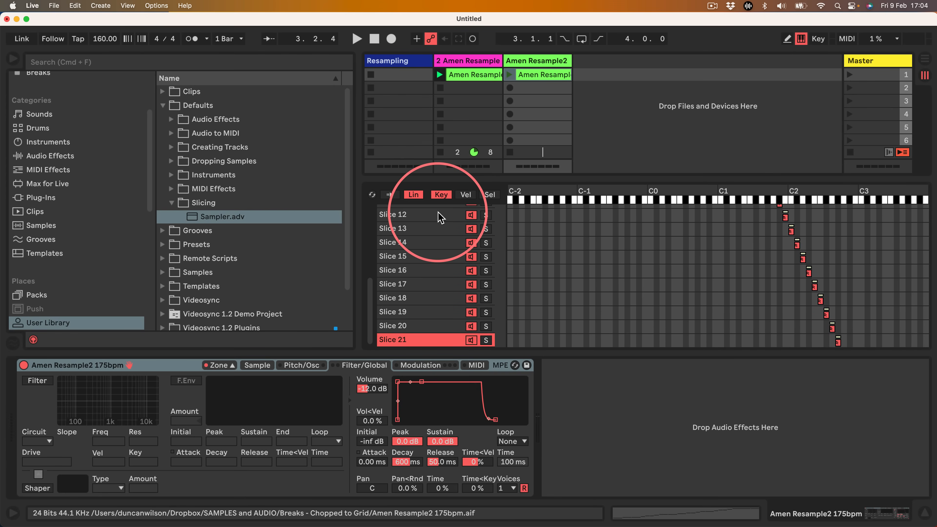
# - Delete the MIDI track holding the Sampler with the Amen slices
pyautogui.click(122, 365)
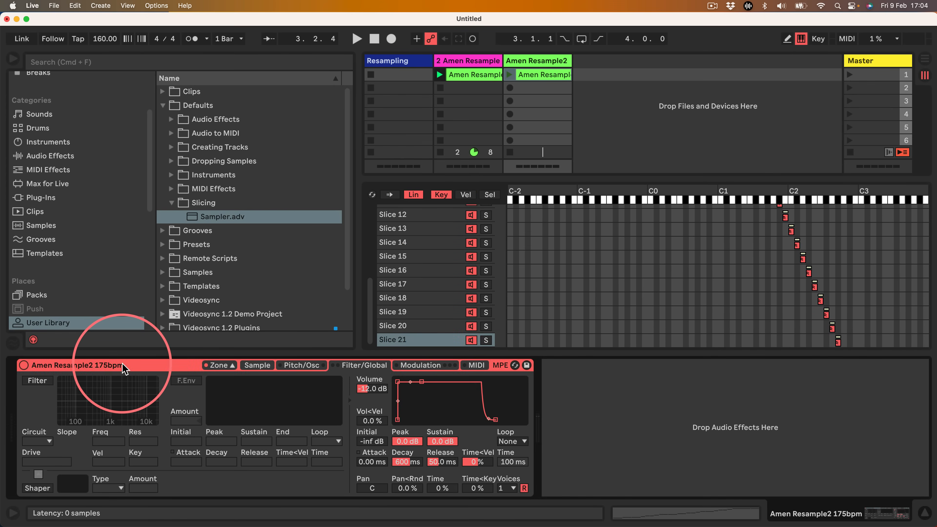
pyautogui.click(524, 66)
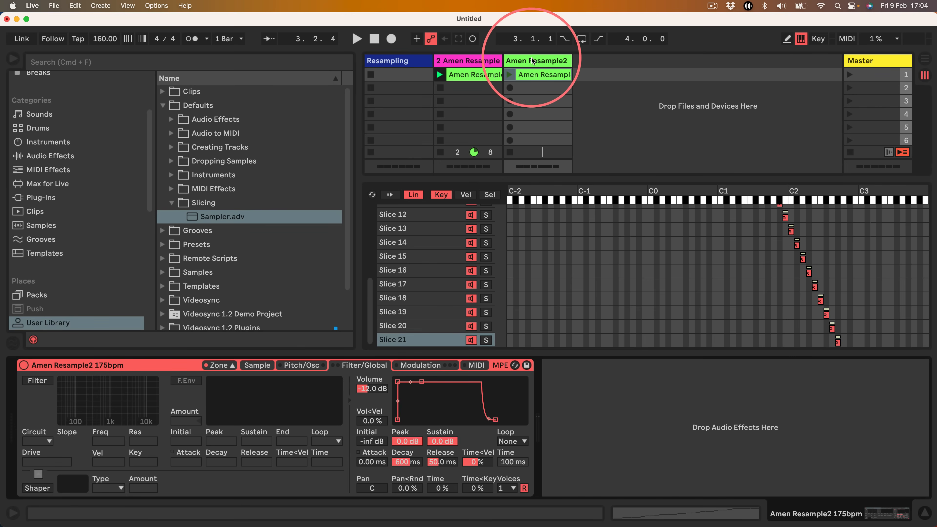
pyautogui.press('Delete')
# - Add an empty Drum Rack on a new MIDI track beside the Amen audio track
pyautogui.scroll(3, 94, 174)
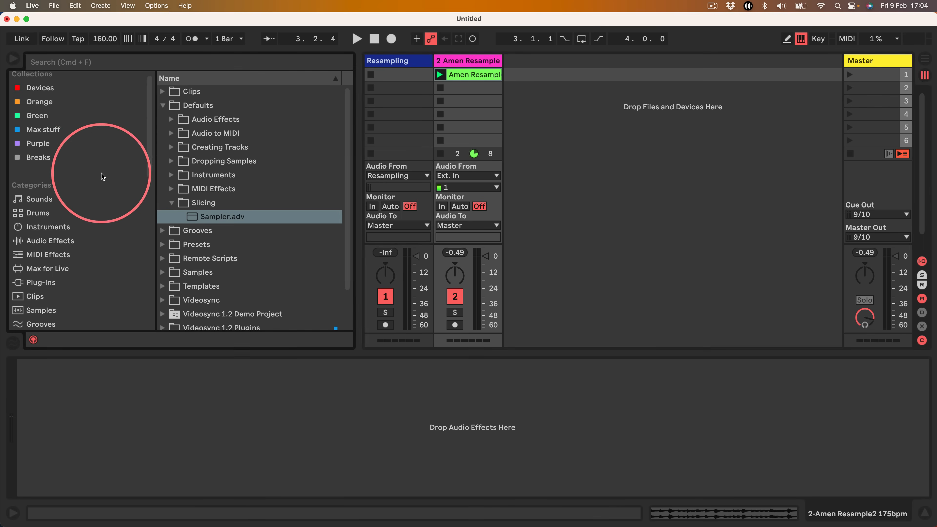
pyautogui.click(38, 218)
pyautogui.moveTo(185, 105); pyautogui.dragTo(558, 126)
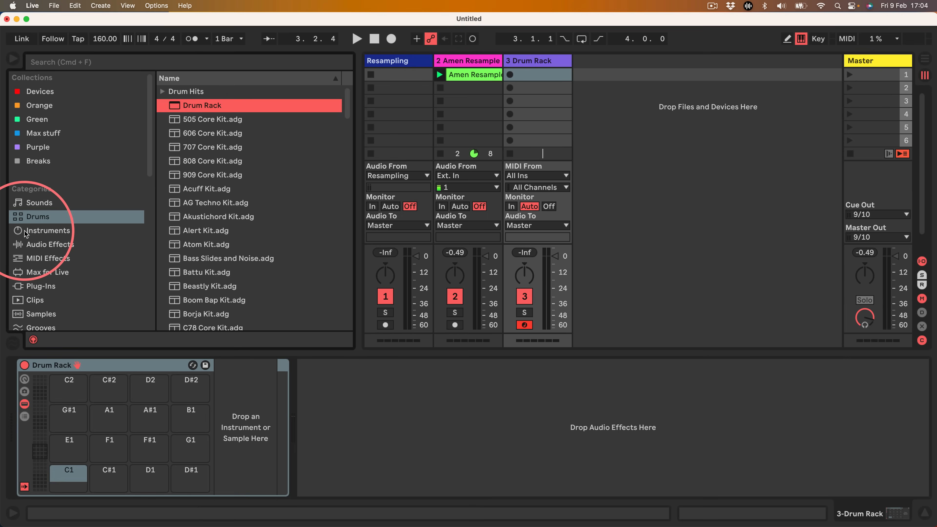
# - Load a Sampler instrument onto the Drum Rack's C1 pad
pyautogui.scroll(-3, 28, 236)
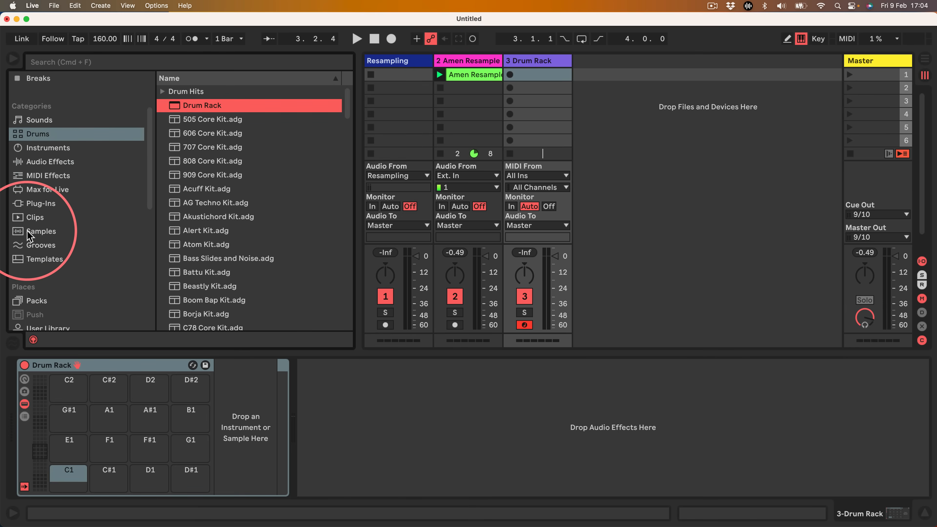
pyautogui.click(37, 149)
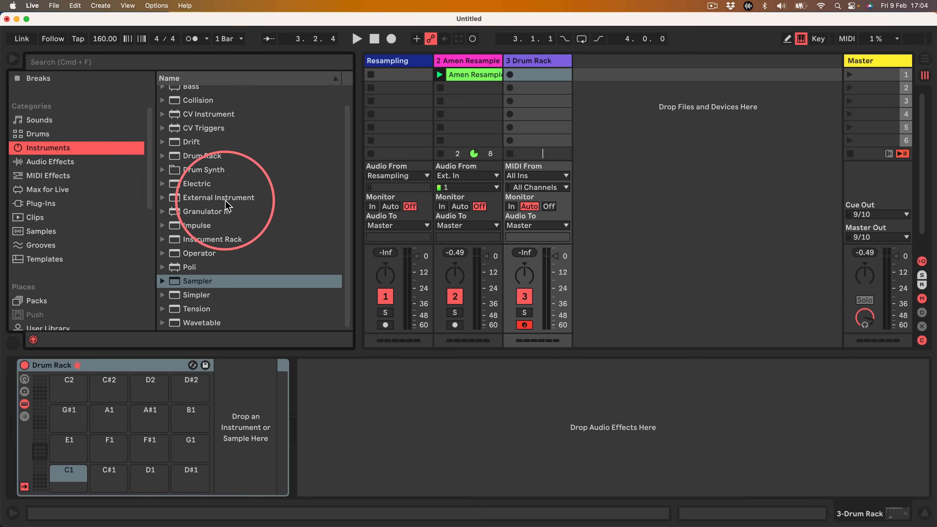
pyautogui.moveTo(148, 282); pyautogui.dragTo(61, 472)
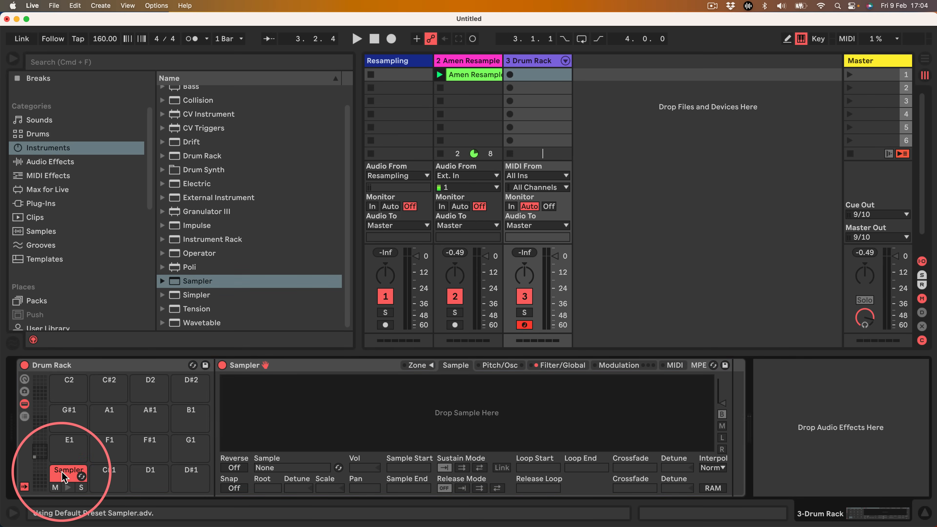
# - Configure the pad's Sampler with the filter off, 1 voice, and a volume envelope with 60.0 s decay and -inf dB sustain
pyautogui.click(552, 367)
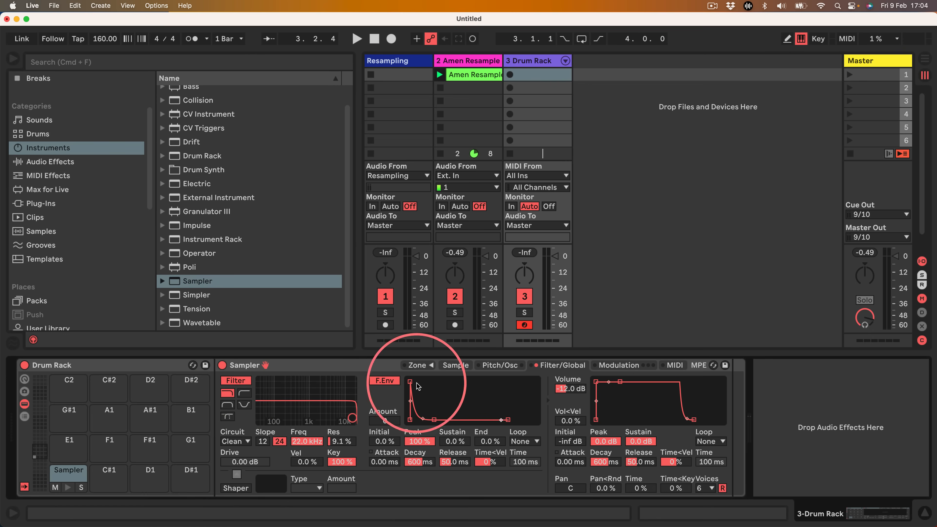
pyautogui.click(235, 380)
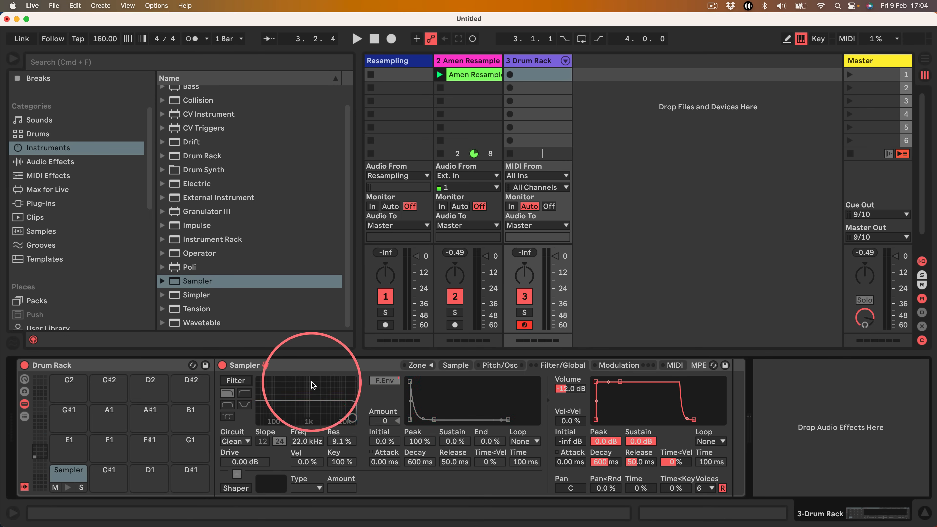
pyautogui.click(706, 492)
pyautogui.click(706, 321)
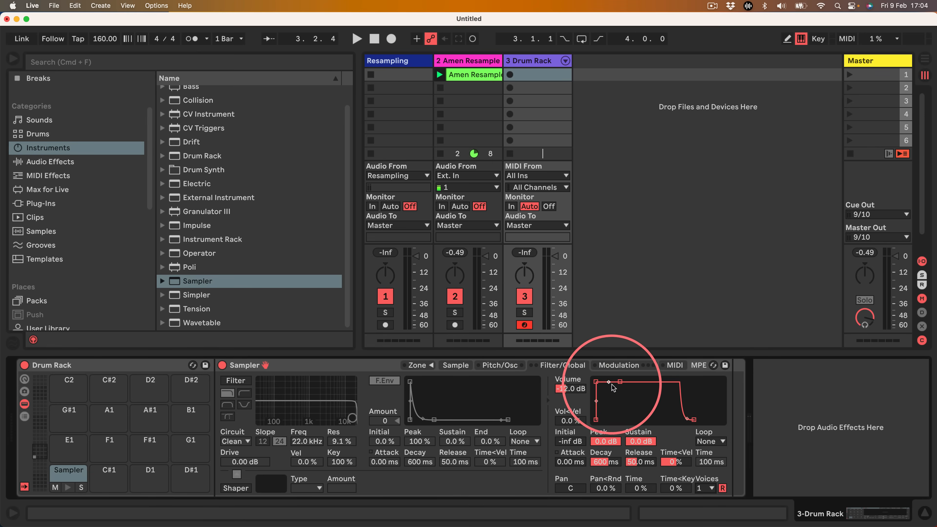
pyautogui.moveTo(620, 381); pyautogui.dragTo(638, 420)
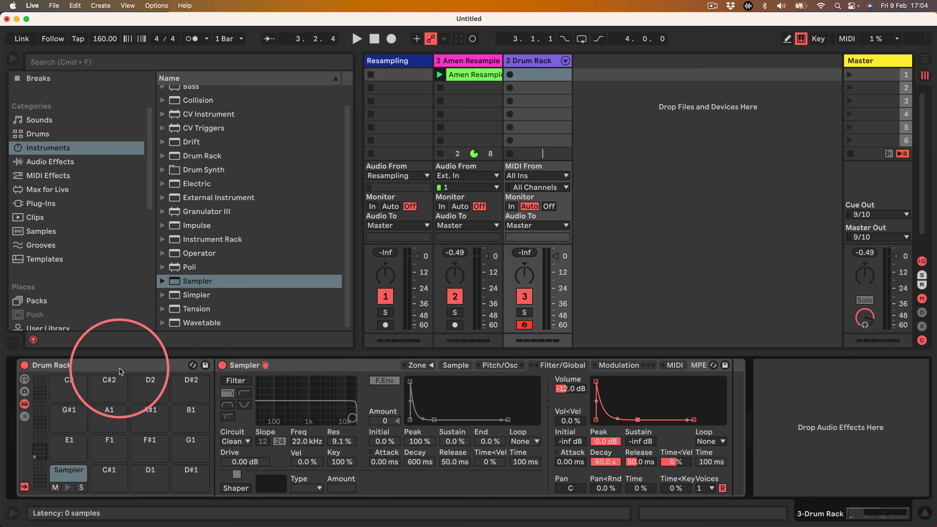
# - Save the whole Drum Rack as a preset in the User Library's Defaults > Slicing folder
pyautogui.click(92, 370)
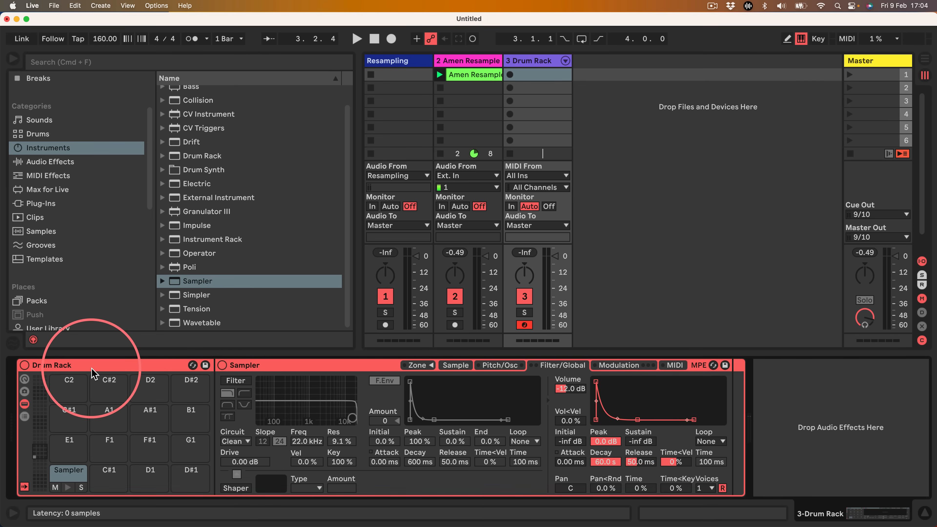
pyautogui.scroll(-10, 85, 281)
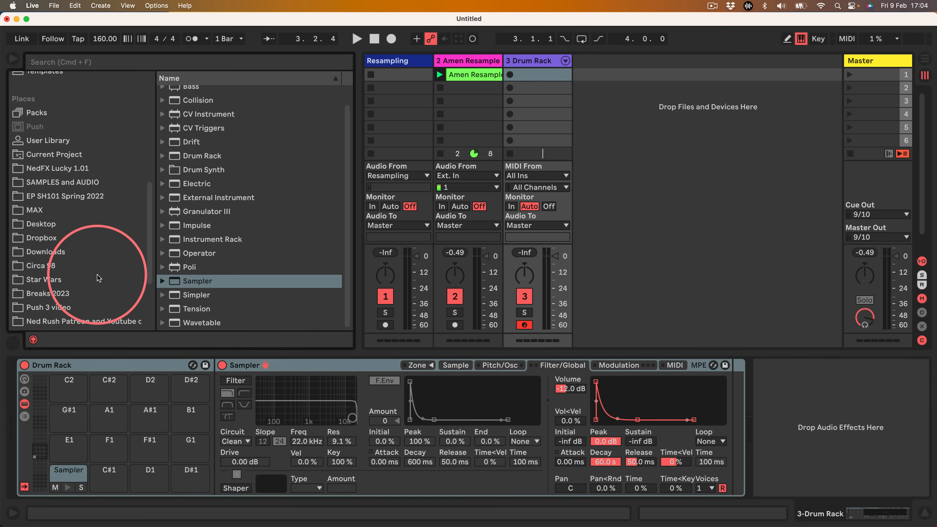
pyautogui.scroll(5, 19, 226)
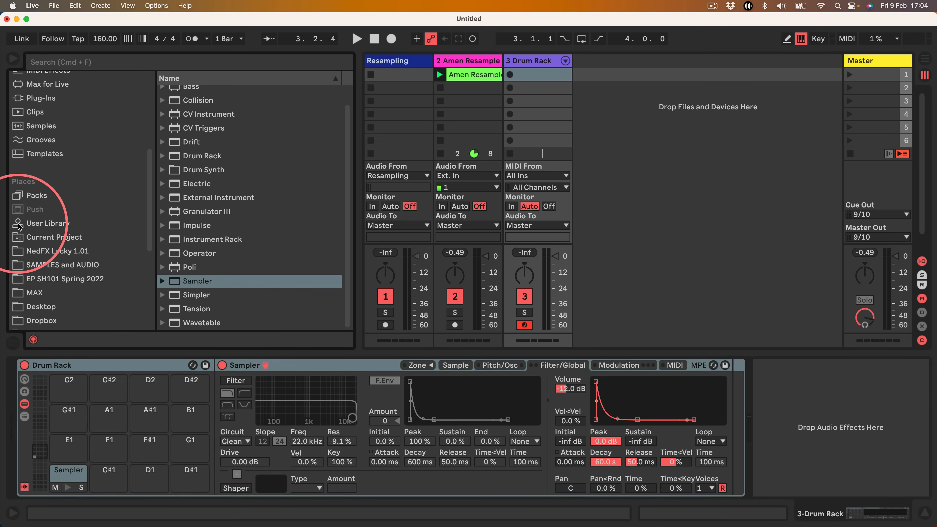
pyautogui.click(41, 223)
pyautogui.click(192, 202)
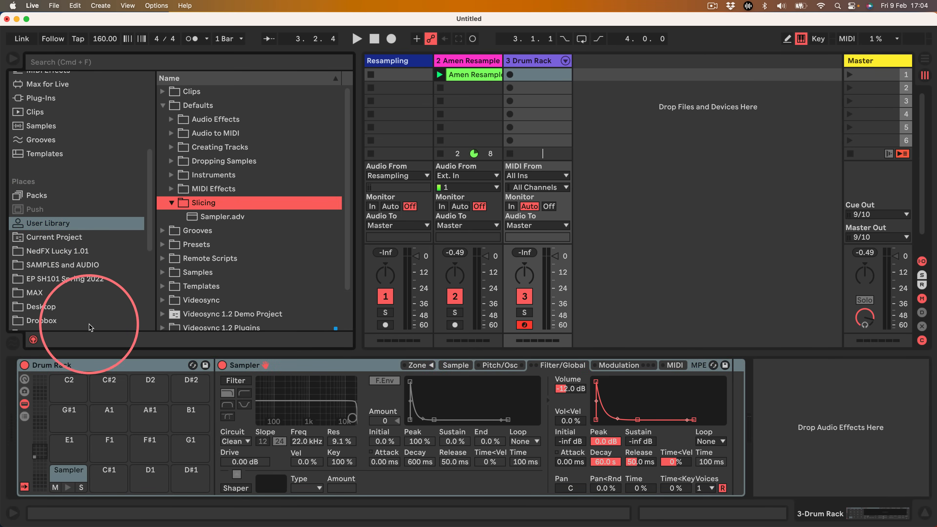
pyautogui.moveTo(55, 365); pyautogui.dragTo(198, 204)
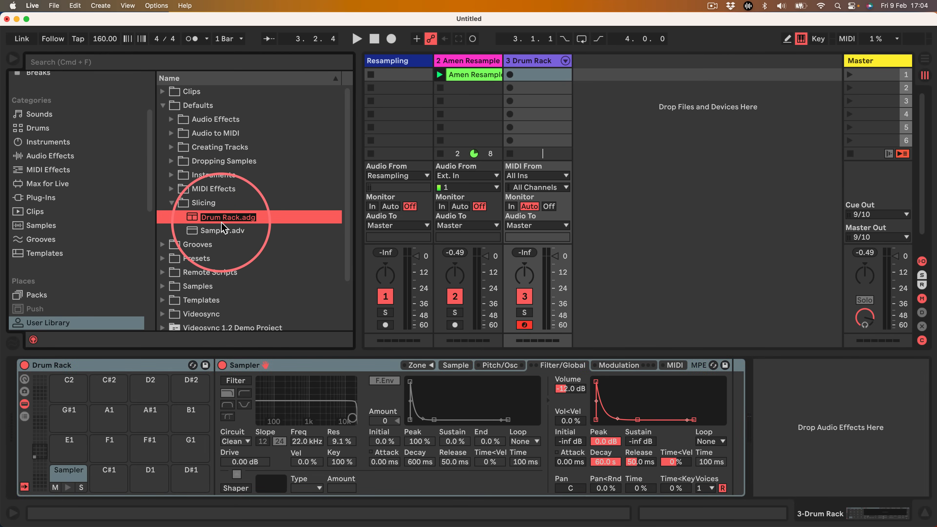
# - Try to rename the saved Drum Rack preset as "Drum Rack / Sampler", and again without the spaces as "Drum Rack/Sampler"
pyautogui.write('Drum Rack / Sampler')
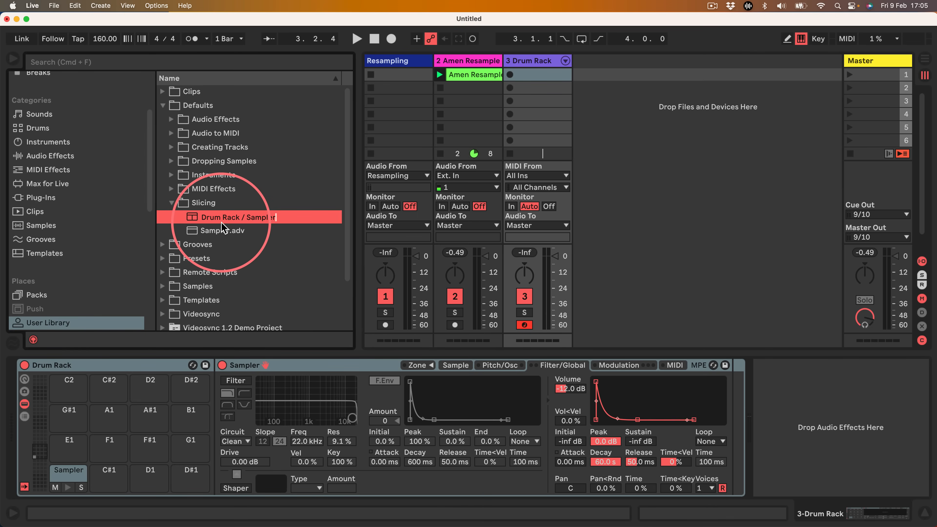
pyautogui.press('Return')
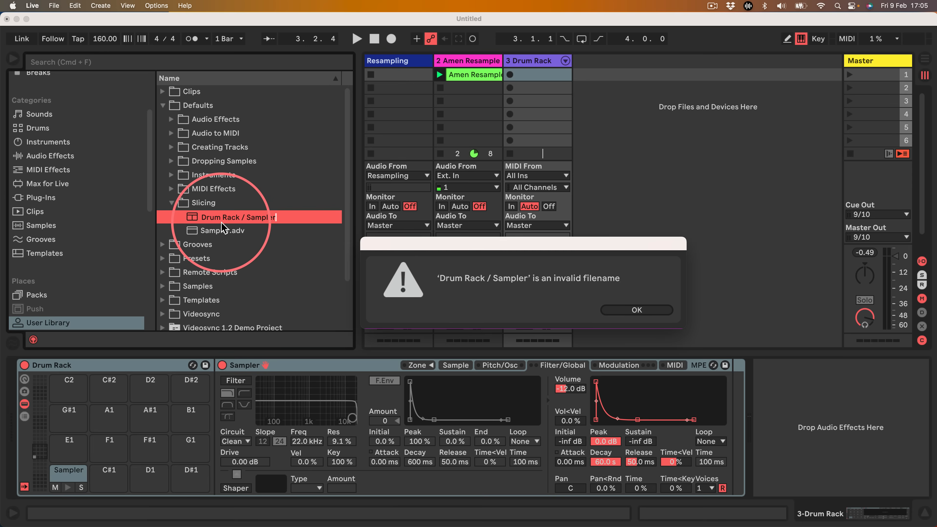
pyautogui.click(617, 312)
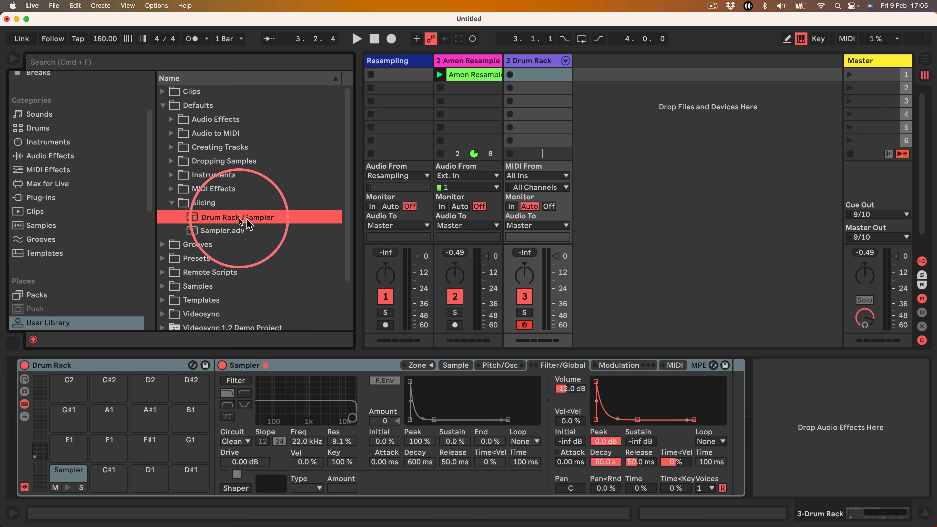
pyautogui.press('BackSpace')
pyautogui.press('Left')
pyautogui.press('BackSpace')
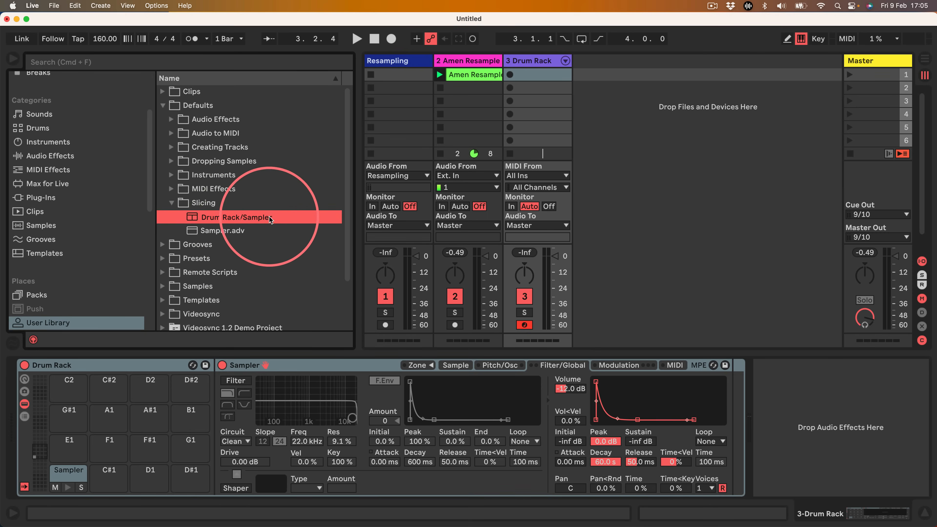
pyautogui.press('Return')
pyautogui.click(642, 311)
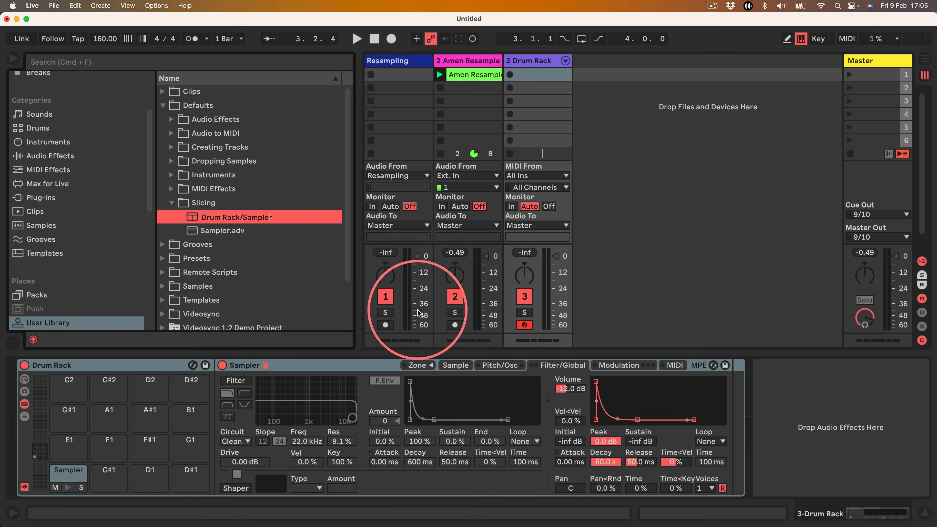
# - Replace the slash in the preset's name with a hyphen so it is called Drum Rack-Sampler
pyautogui.press('BackSpace')
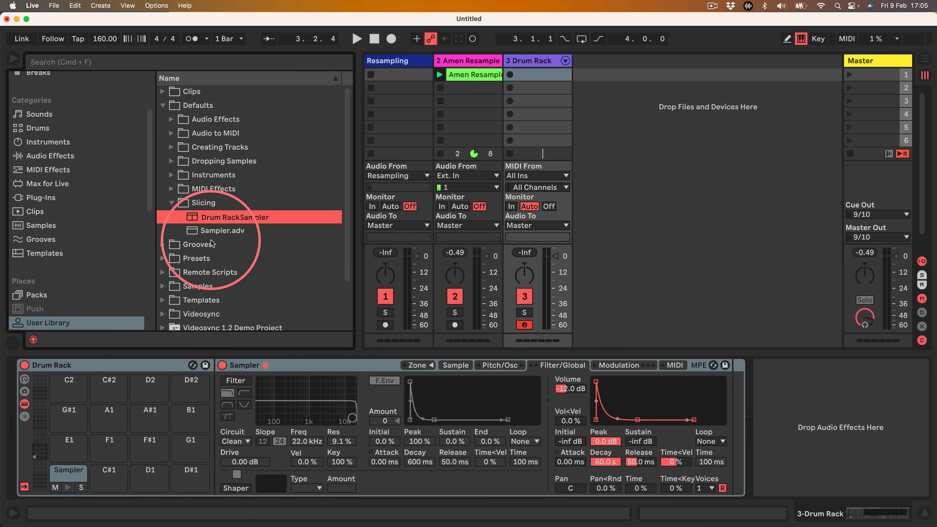
pyautogui.write('-')
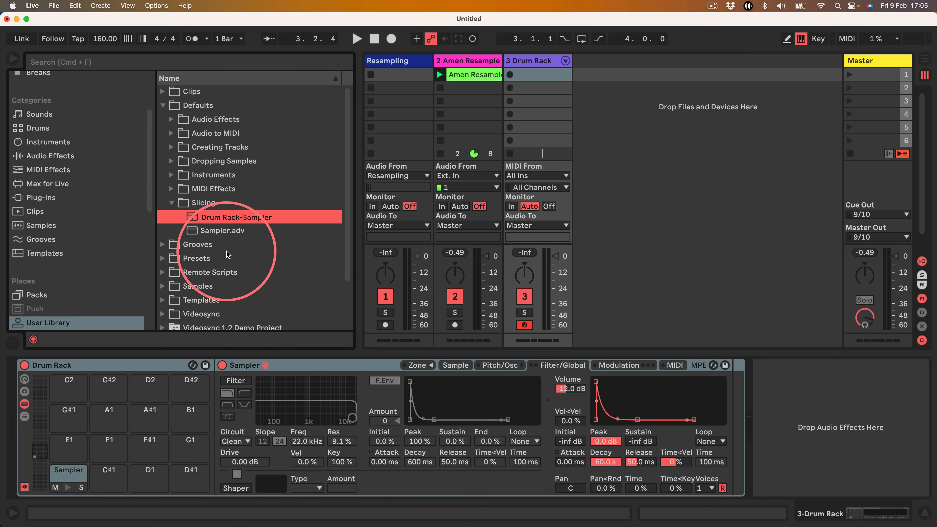
pyautogui.press('Return')
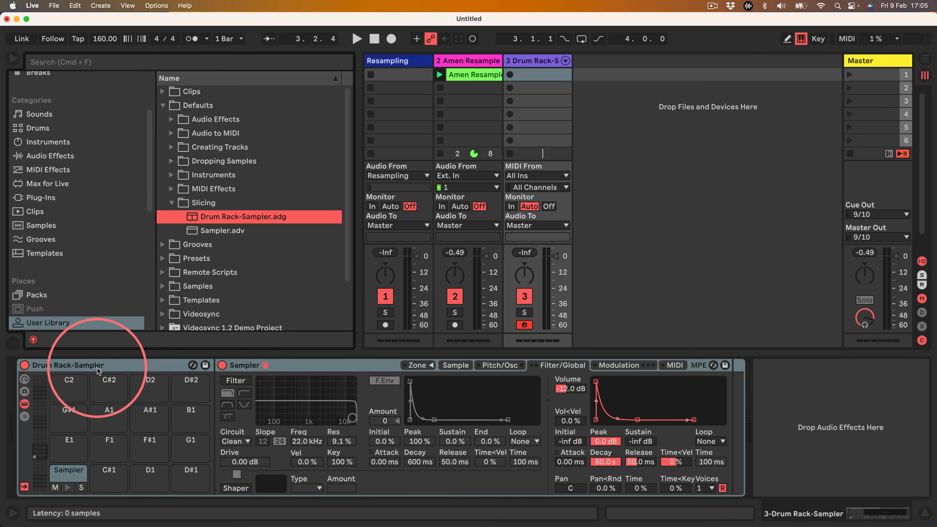
# - Delete the Drum Rack device and its MIDI track, keeping the Amen audio track
pyautogui.click(74, 365)
pyautogui.press('Delete')
pyautogui.click(517, 61)
pyautogui.press('Delete')
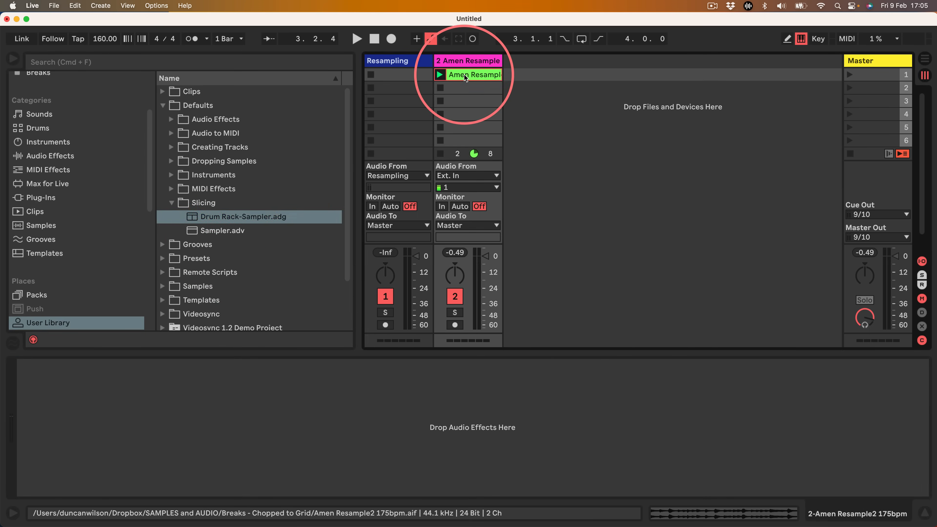
# - Slice the Amen clip to a new MIDI track, one slice per transient, using the Drum Rack-Sampler slicing preset
pyautogui.rightClick(466, 80)
pyautogui.click(508, 244)
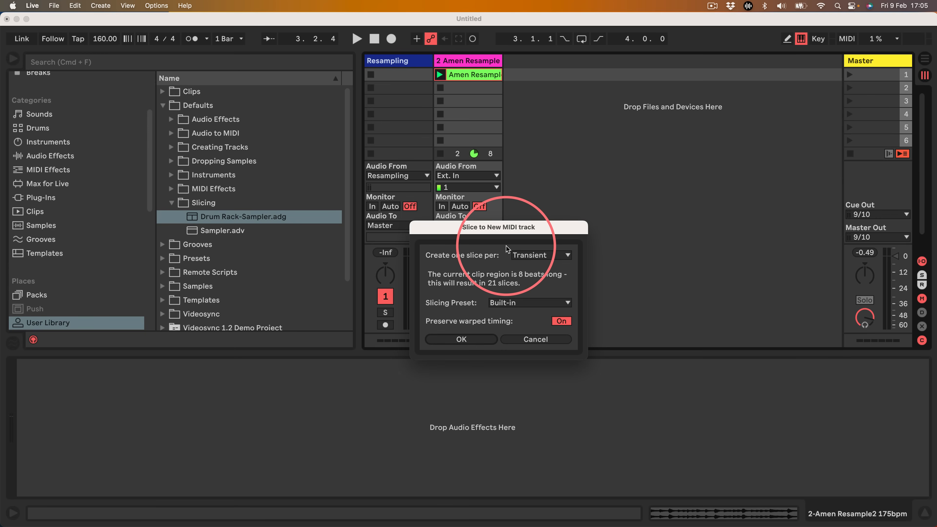
pyautogui.click(505, 302)
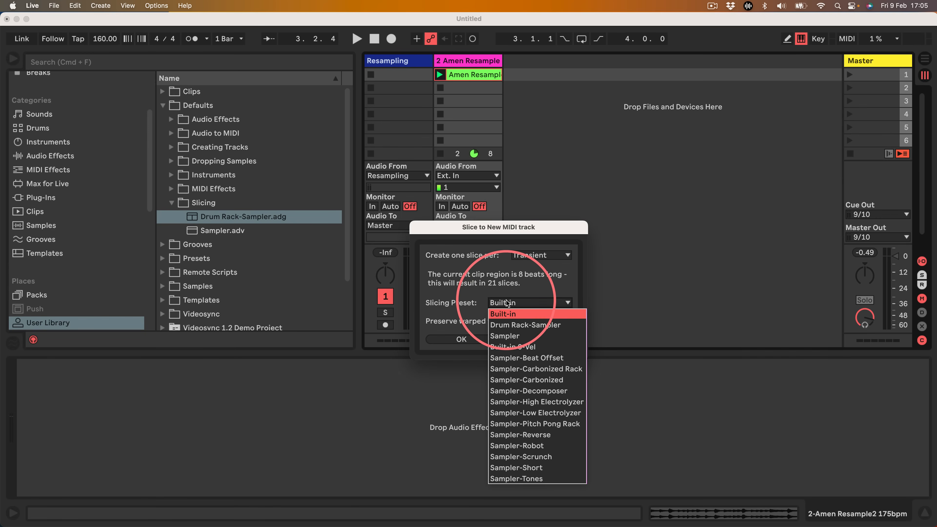
pyautogui.click(523, 325)
pyautogui.click(474, 339)
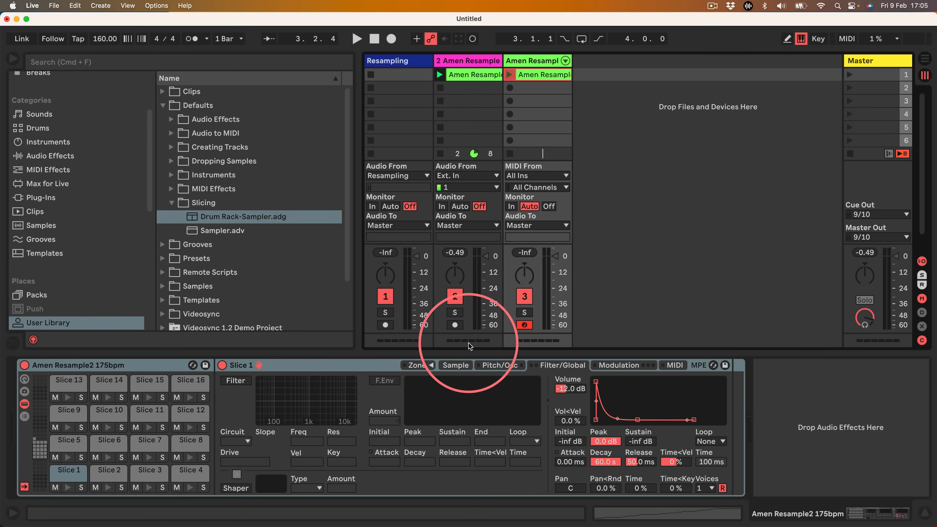
# - Go through the Drum Rack pads from Slice 1 to Slice 11 to inspect the Sampler on each
pyautogui.click(56, 475)
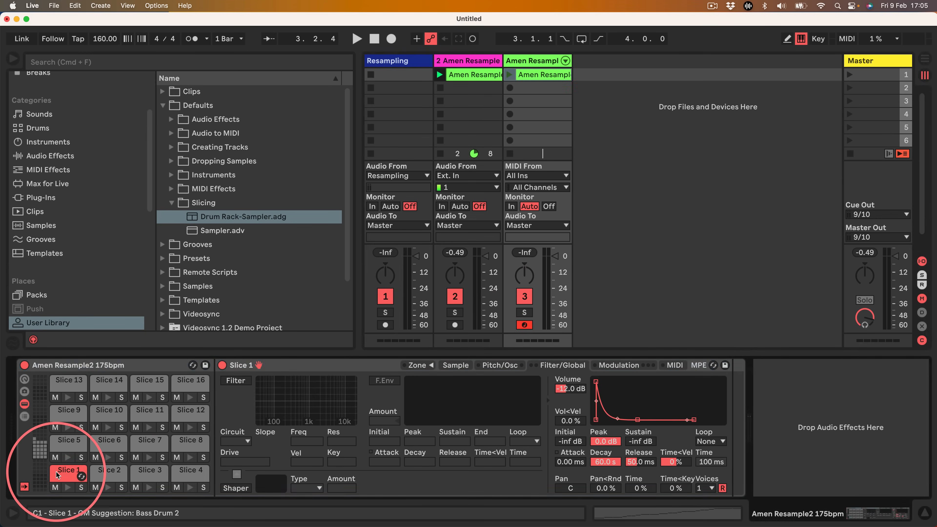
pyautogui.click(109, 474)
pyautogui.click(142, 477)
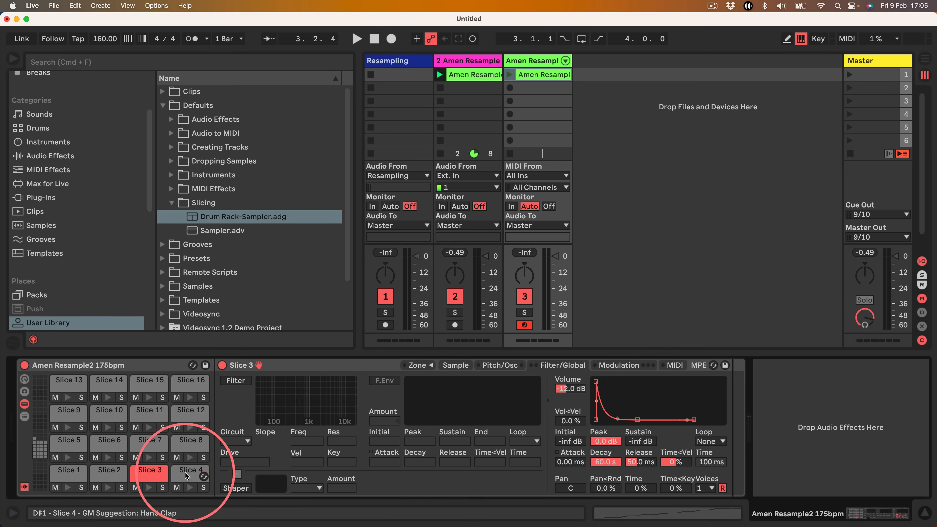
pyautogui.click(190, 475)
pyautogui.click(190, 444)
pyautogui.click(150, 444)
pyautogui.click(97, 444)
pyautogui.click(66, 444)
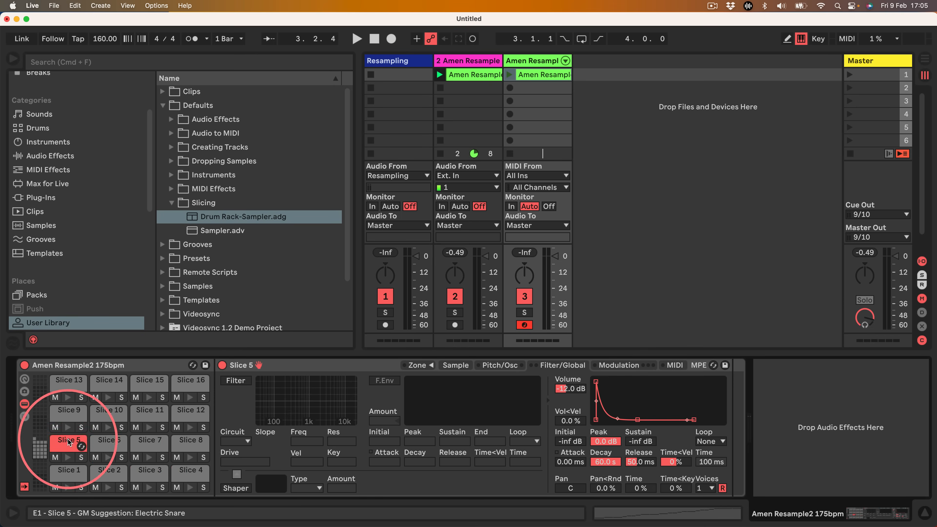
pyautogui.click(67, 415)
pyautogui.click(107, 415)
pyautogui.click(145, 418)
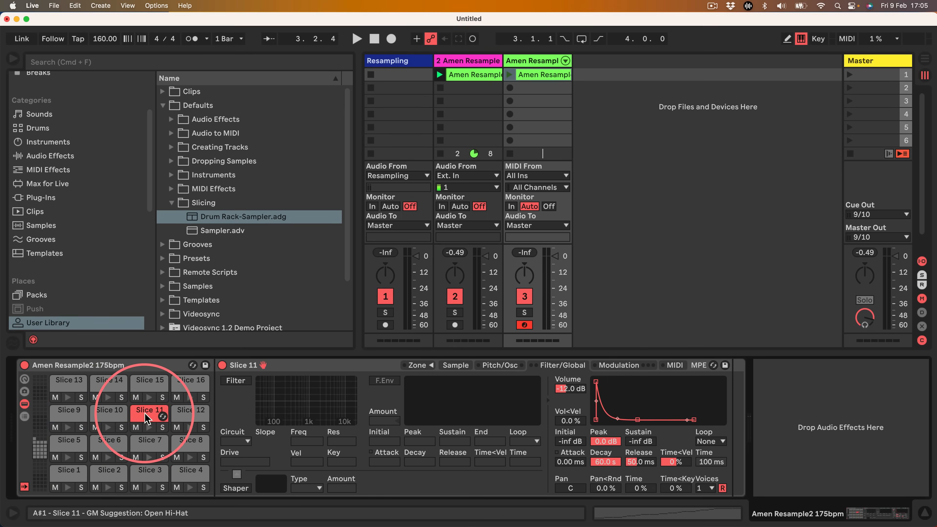
# - Show the Drum Rack's chain list and compare the Slice 1 and Slice 2 chains with their pads
pyautogui.click(59, 472)
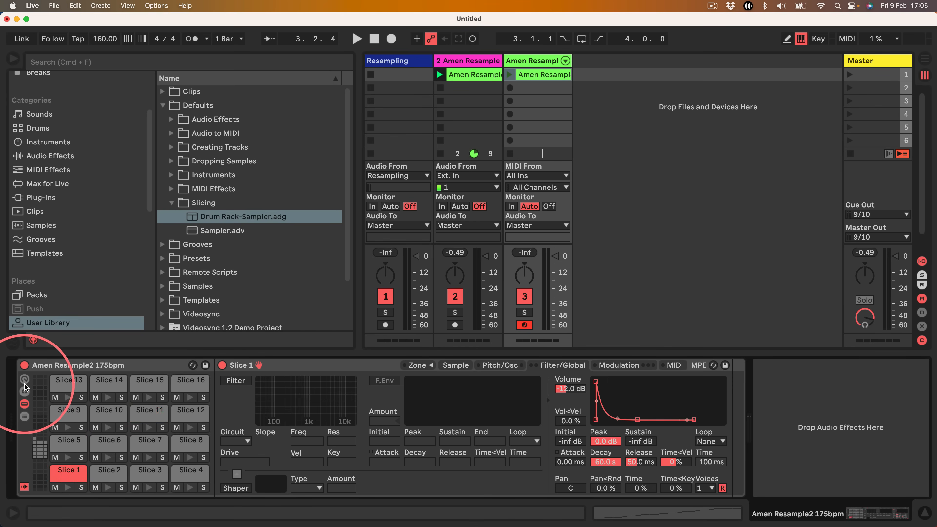
pyautogui.click(25, 405)
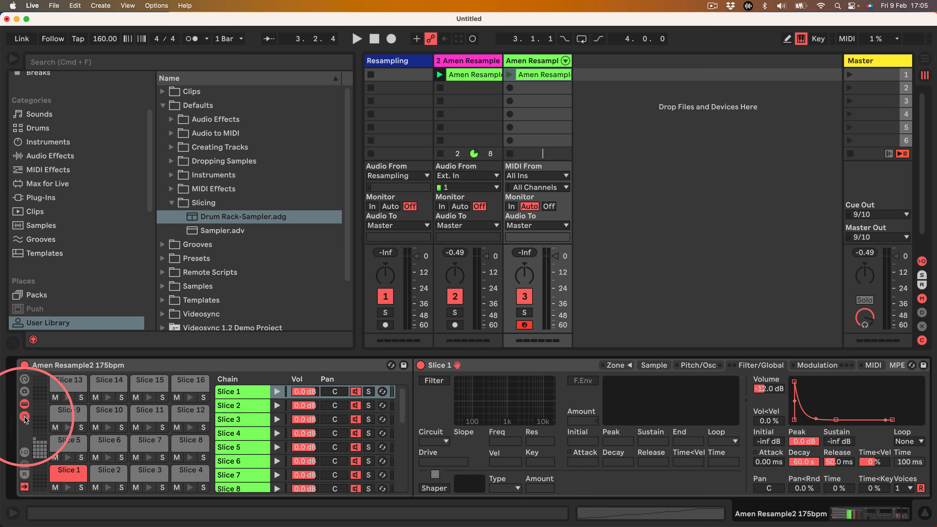
pyautogui.click(235, 405)
pyautogui.click(59, 475)
pyautogui.click(104, 471)
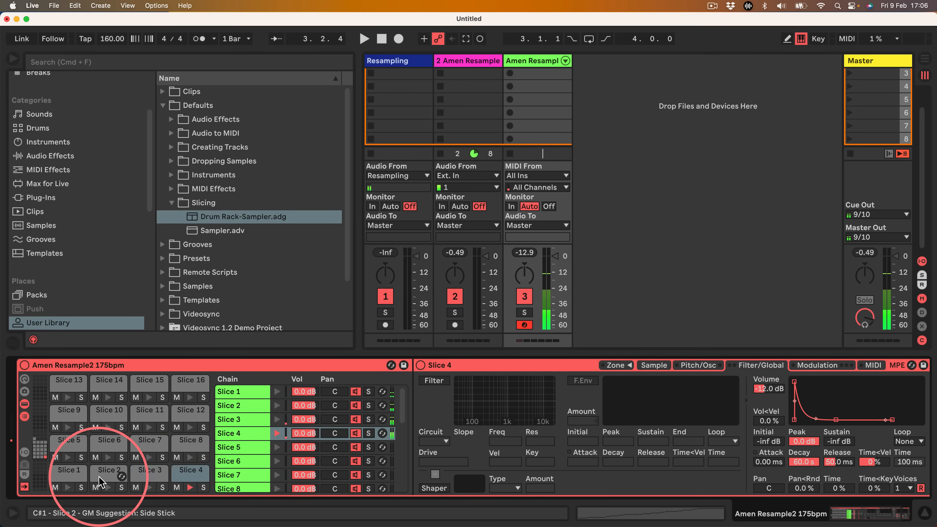
# - Open the zone editor of Slice 1's Sampler and compare it with the zones of the Slice 2 to Slice 7 chains
pyautogui.click(233, 396)
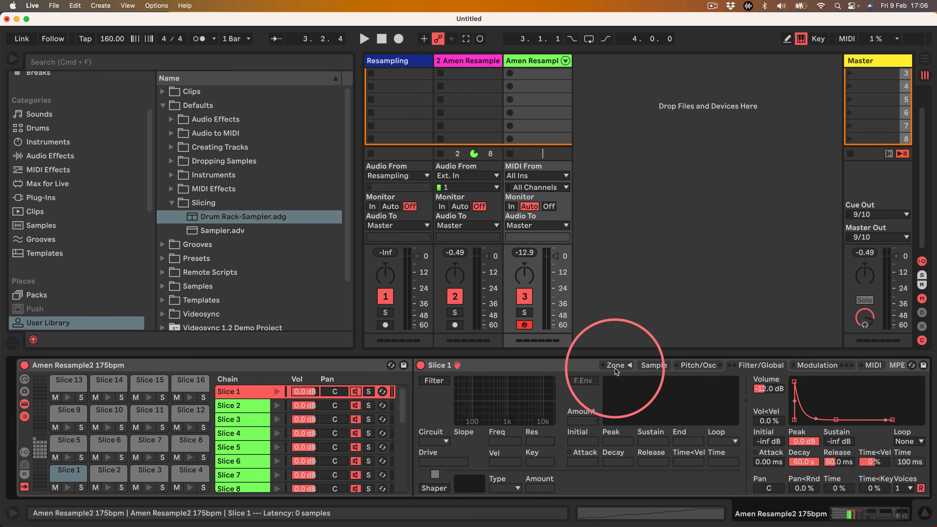
pyautogui.click(623, 368)
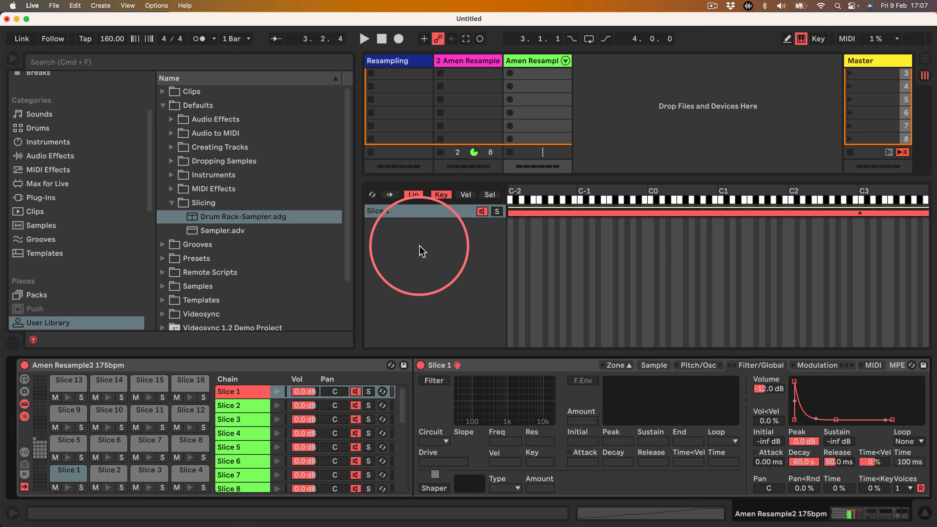
pyautogui.click(227, 406)
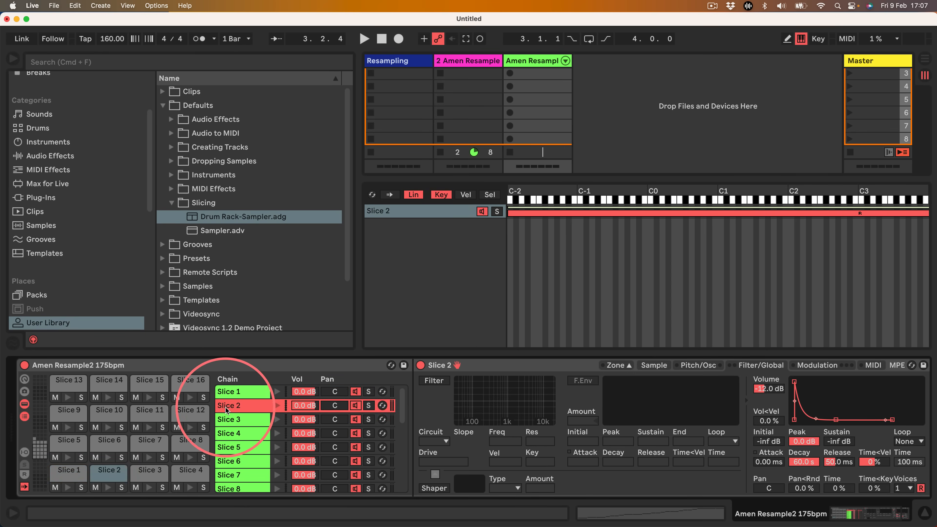
pyautogui.click(227, 421)
pyautogui.click(228, 434)
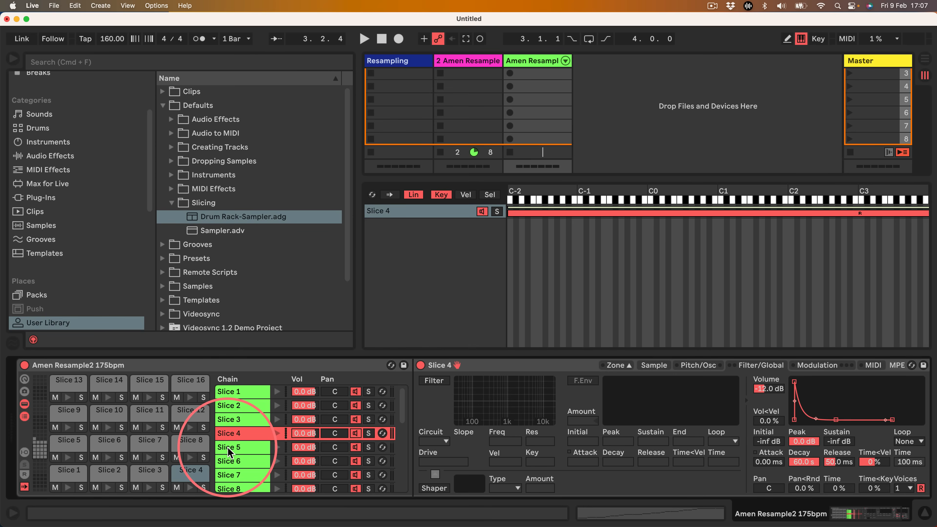
pyautogui.click(228, 447)
pyautogui.click(230, 461)
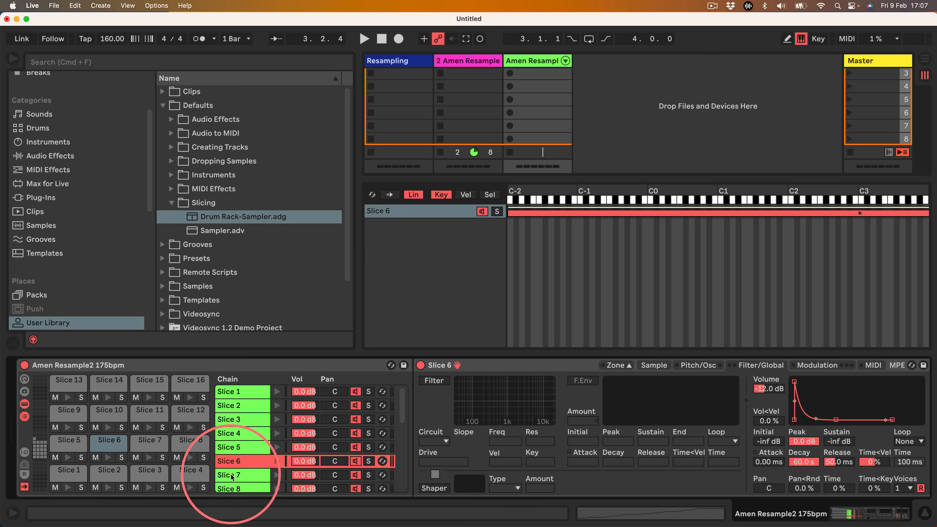
pyautogui.click(232, 476)
pyautogui.click(231, 461)
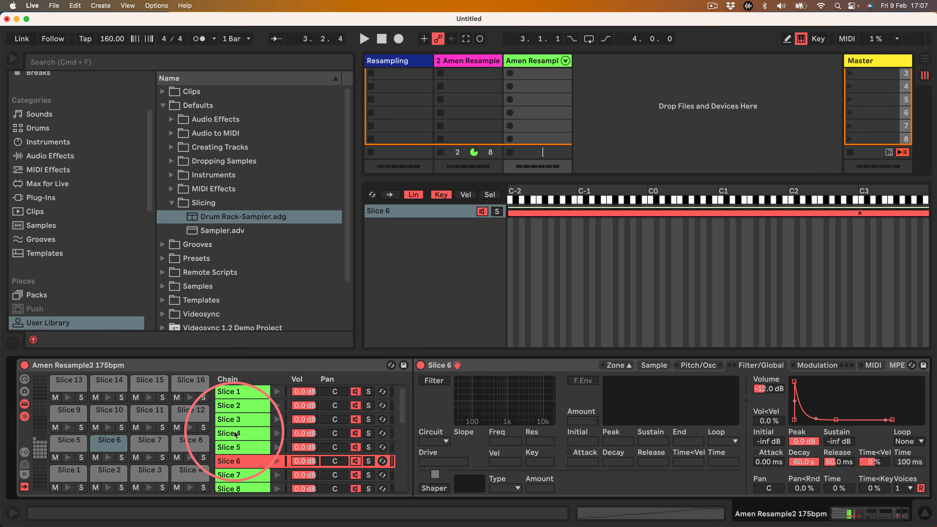
pyautogui.click(233, 392)
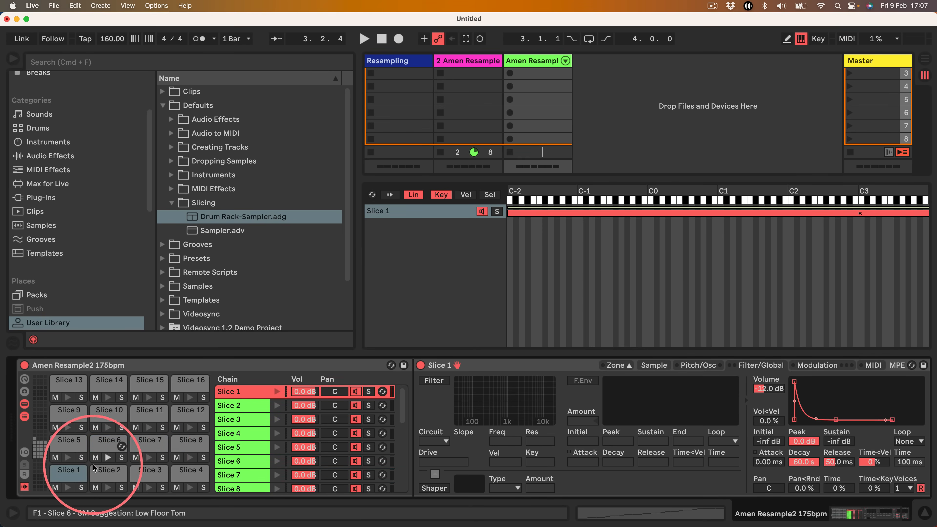
# - Select the Sampler on the Slice 1 pad, and inspect the separate Samplers in the Slice 2 and Slice 3 chains
pyautogui.click(55, 474)
pyautogui.click(476, 364)
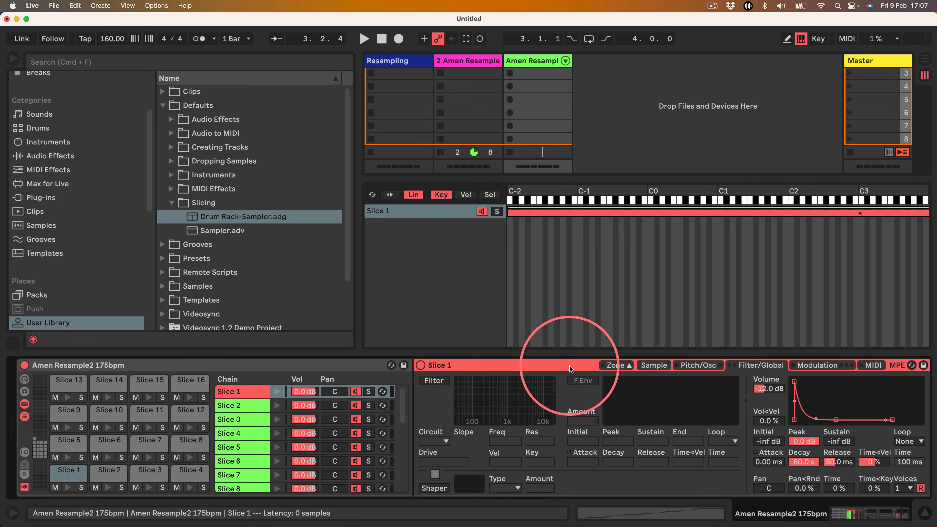
pyautogui.click(227, 406)
pyautogui.click(225, 421)
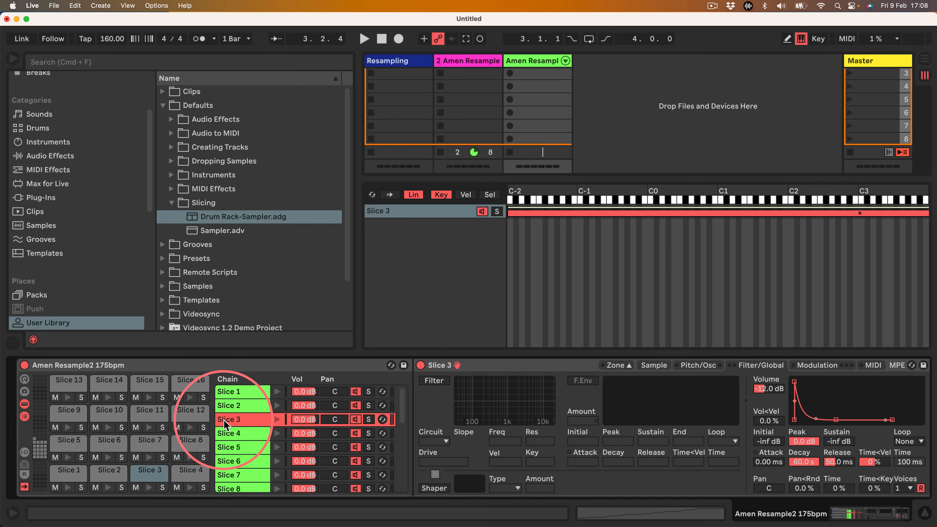
# - Slice the Amen clip to another new MIDI track, one slice per transient, using the Sampler slicing preset
pyautogui.scroll(2, 456, 109)
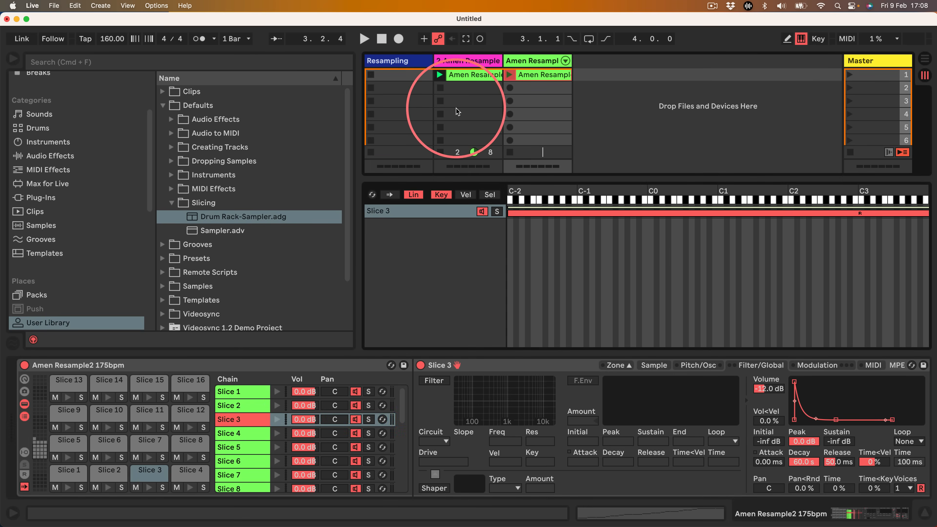
pyautogui.rightClick(465, 74)
pyautogui.click(506, 243)
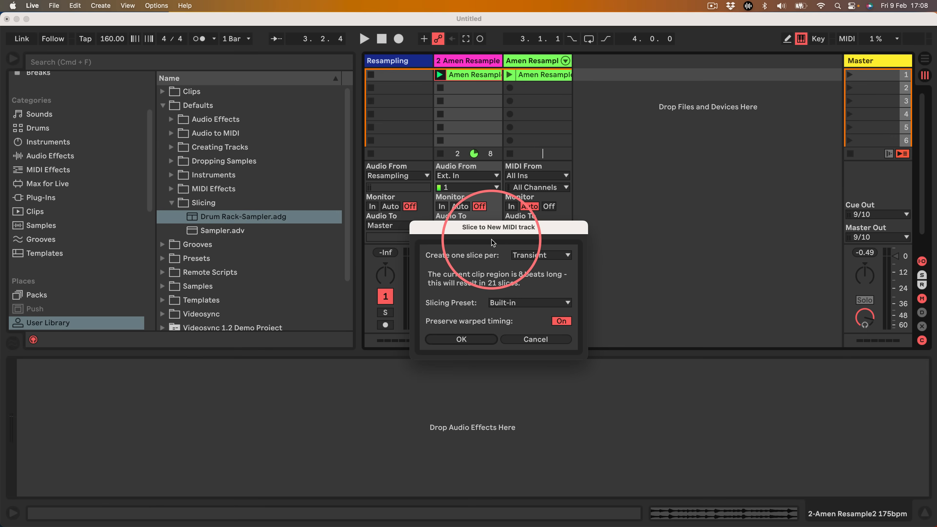
pyautogui.click(512, 303)
pyautogui.click(478, 337)
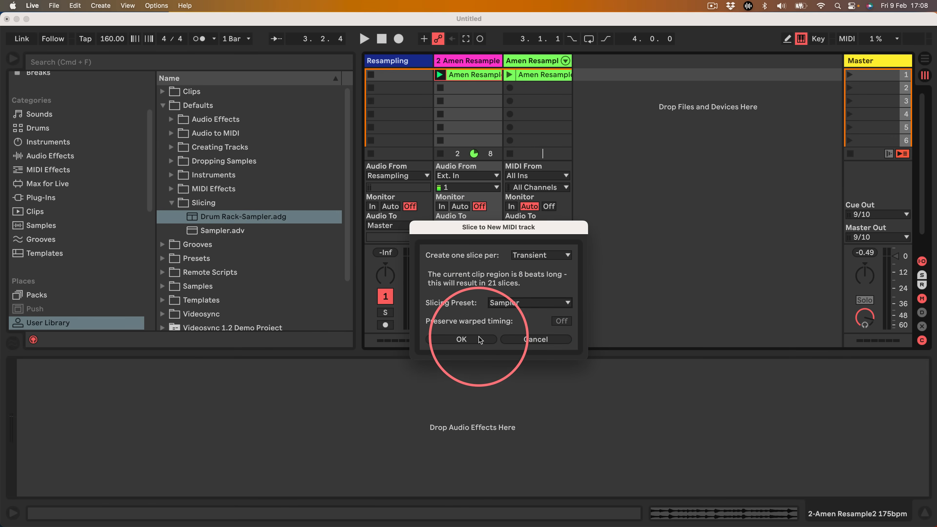
pyautogui.click(479, 339)
# - Pull the sustain point of the new Sampler track's volume envelope down to its minimum and adjust its decay position
pyautogui.click(535, 60)
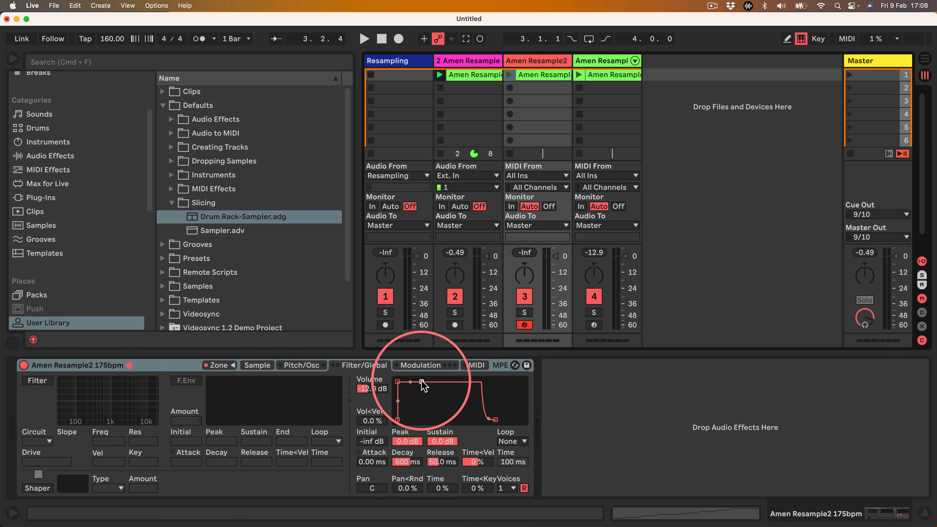
pyautogui.moveTo(421, 383); pyautogui.dragTo(428, 420)
pyautogui.moveTo(421, 419); pyautogui.dragTo(415, 420)
# - Return to the sliced Drum Rack track to inspect the Slice 1 chain, and select the whole rack
pyautogui.click(595, 64)
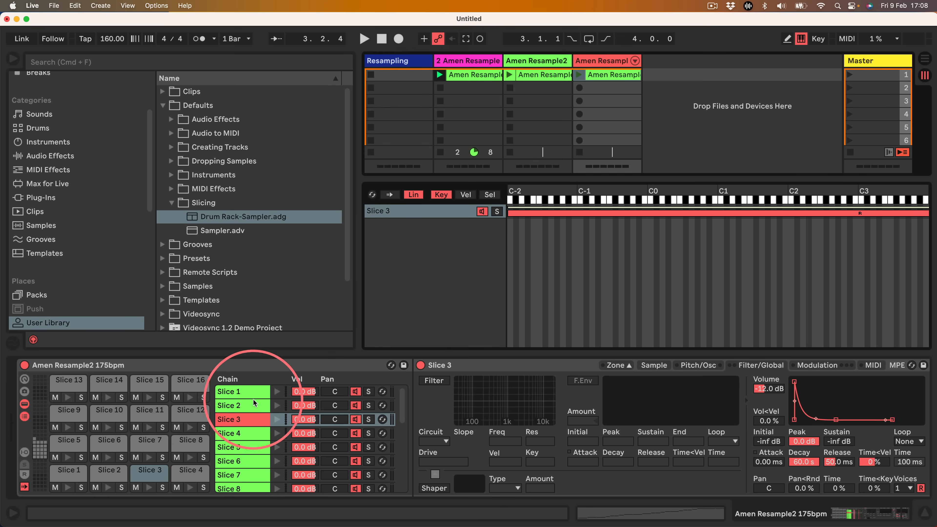
pyautogui.click(240, 392)
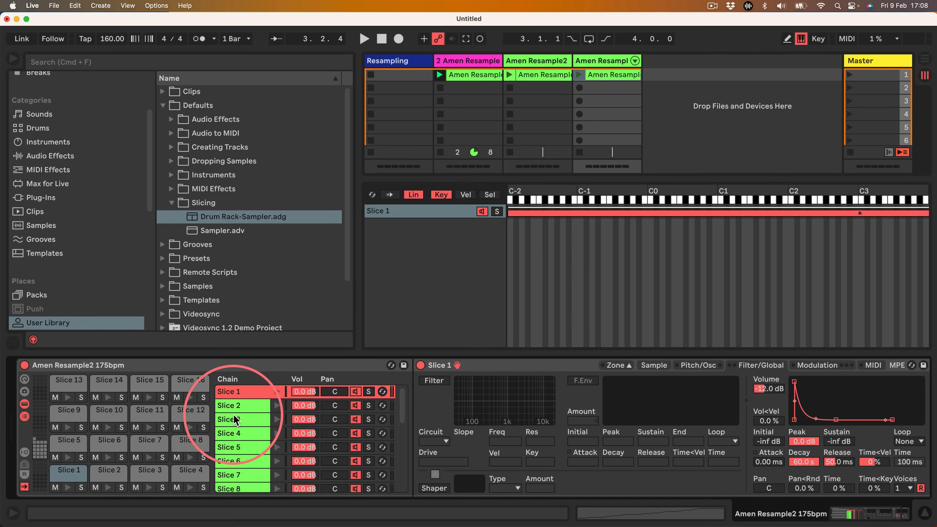
pyautogui.click(137, 365)
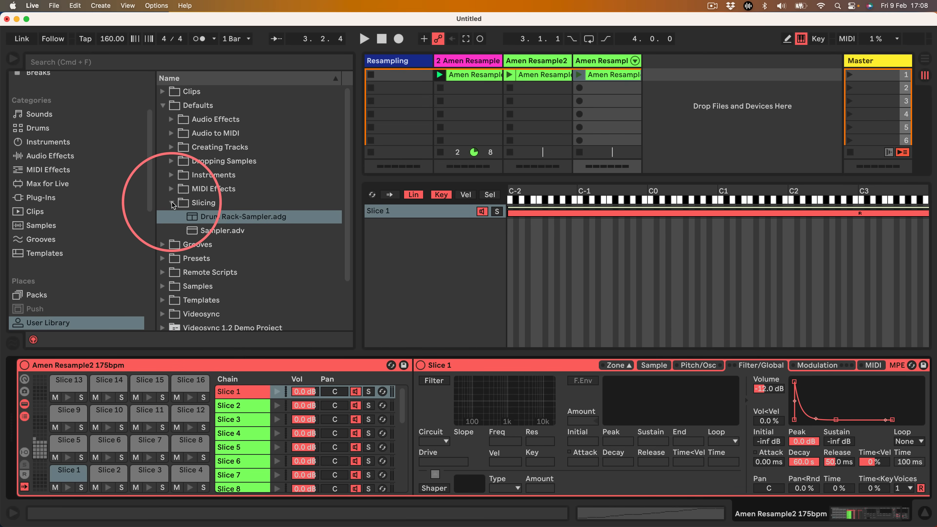
# - Create a new track with an empty Drum Rack and load a Simpler onto its C1 pad
pyautogui.click(689, 106)
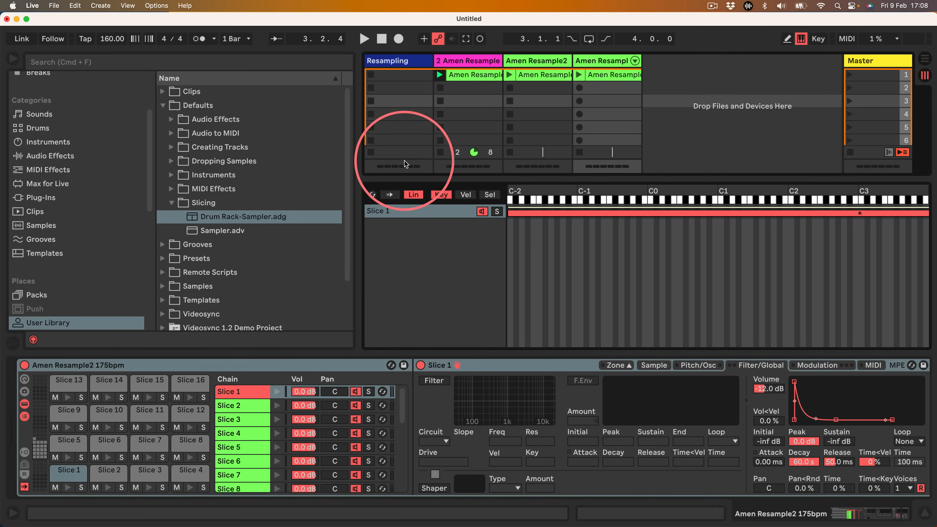
pyautogui.click(40, 128)
pyautogui.moveTo(177, 106); pyautogui.dragTo(694, 97)
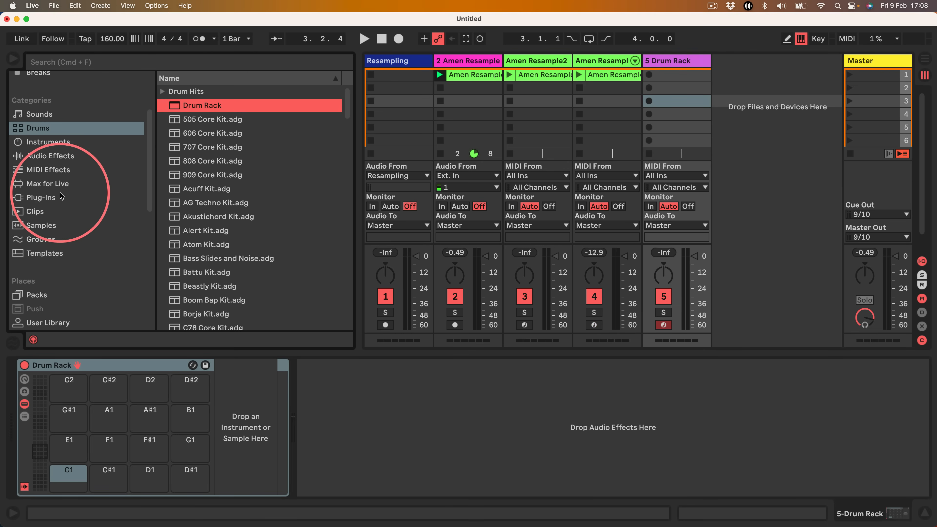
pyautogui.click(39, 145)
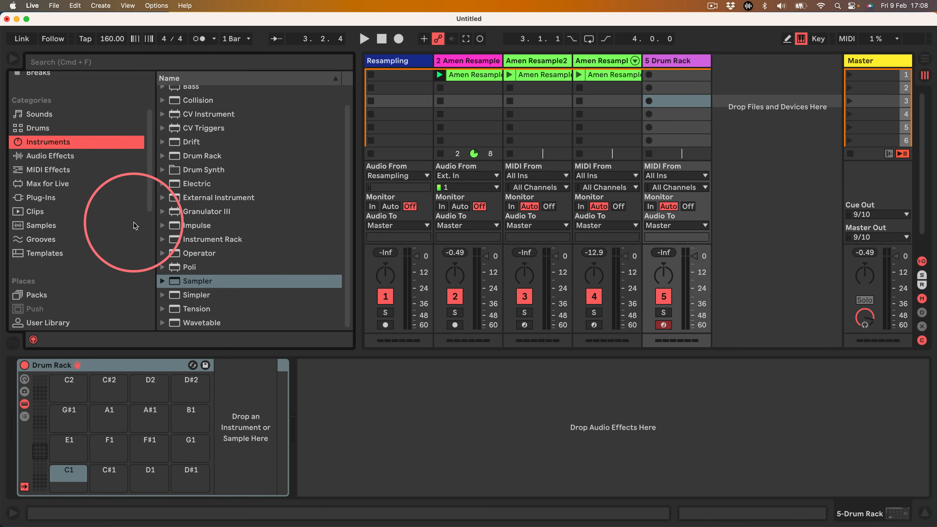
pyautogui.moveTo(177, 300); pyautogui.dragTo(65, 475)
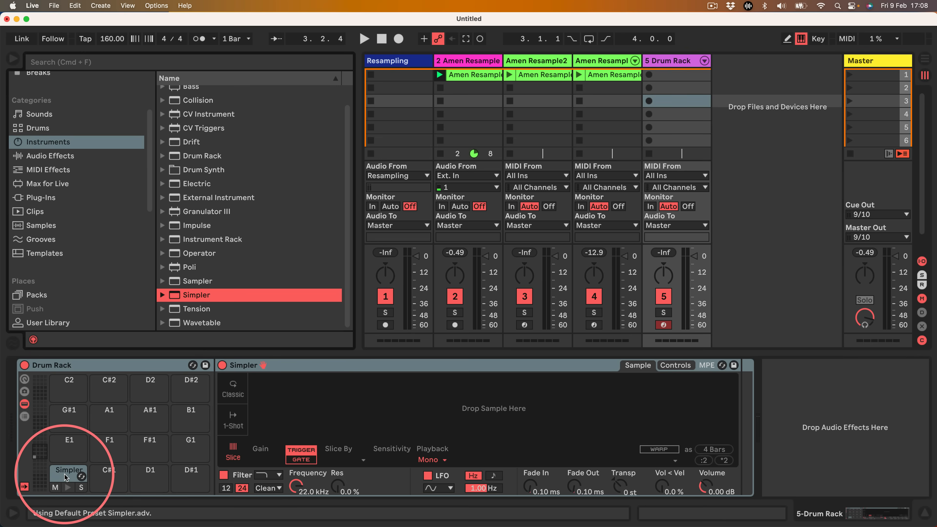
# - Switch the Simpler to Classic mode and set its release to 1.00 ms
pyautogui.click(234, 393)
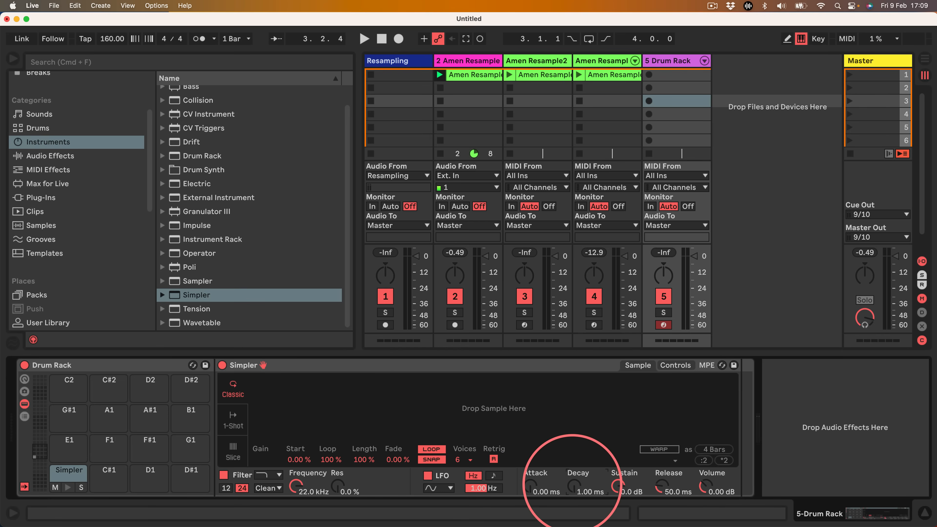
pyautogui.moveTo(661, 485); pyautogui.dragTo(662, 497)
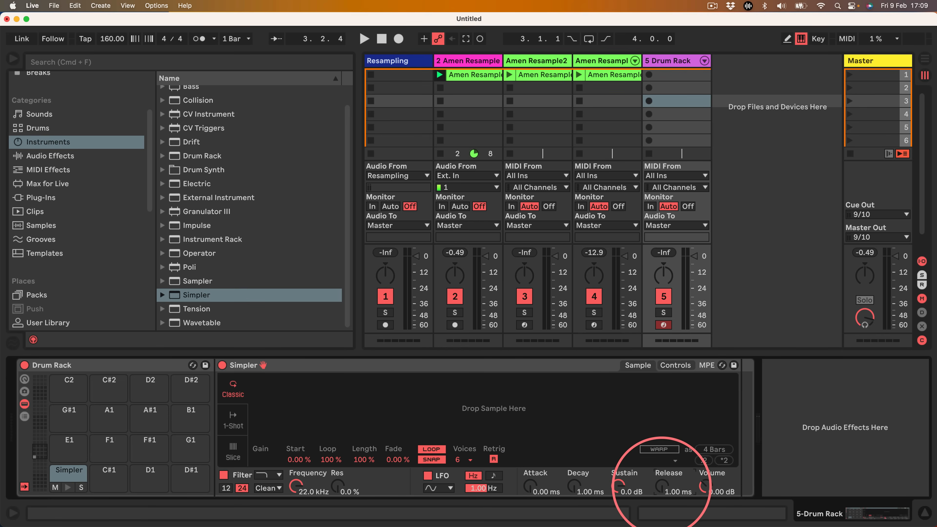
pyautogui.click(622, 488)
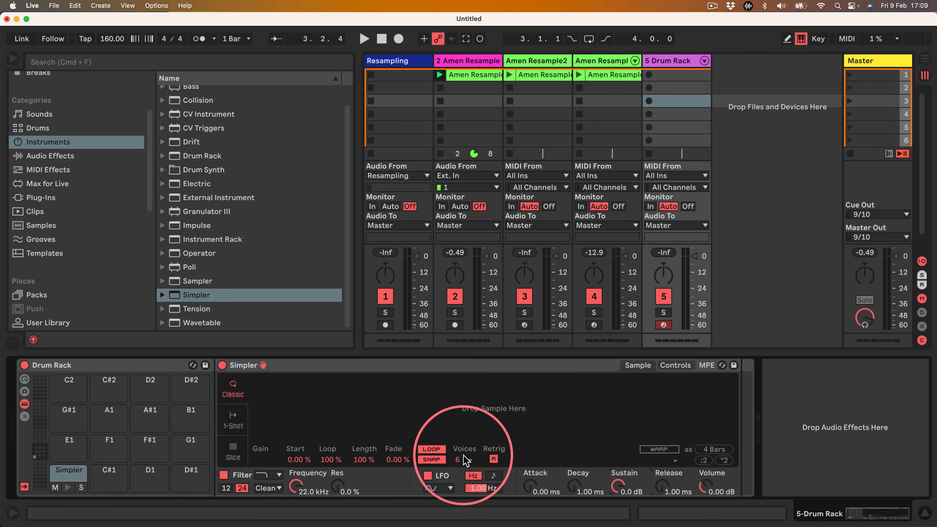
# - Show the Drum Rack's macro controls and map the Simpler's sample start to Macro 1
pyautogui.click(25, 379)
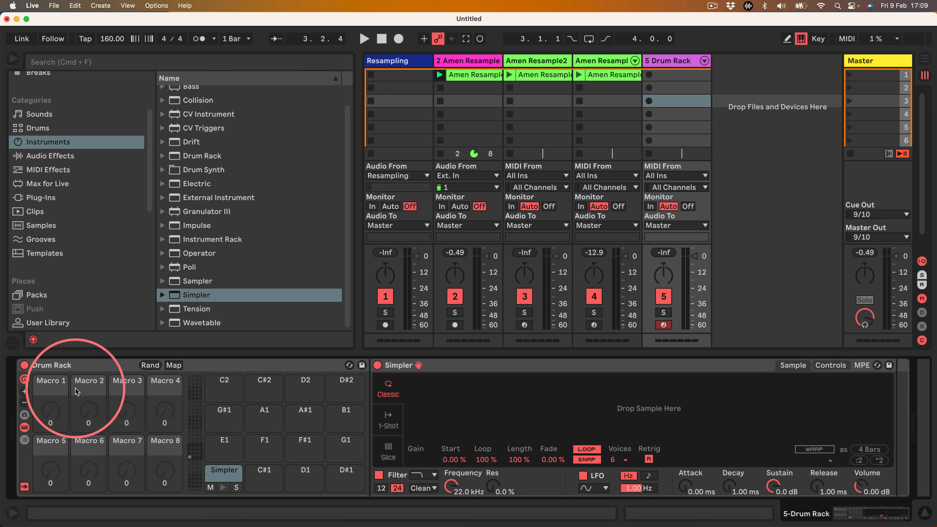
pyautogui.rightClick(452, 460)
pyautogui.click(497, 286)
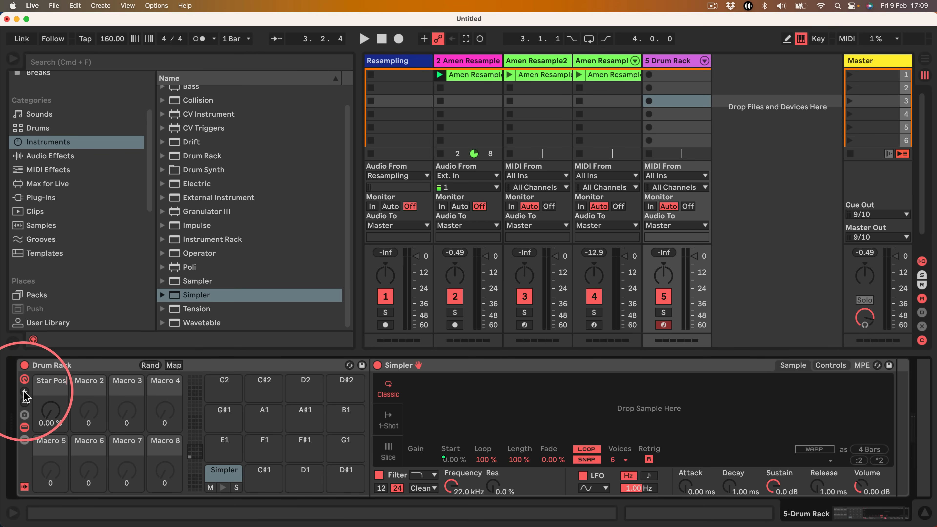
# - Set the Simpler's number of voices to 1
pyautogui.click(829, 365)
pyautogui.click(793, 365)
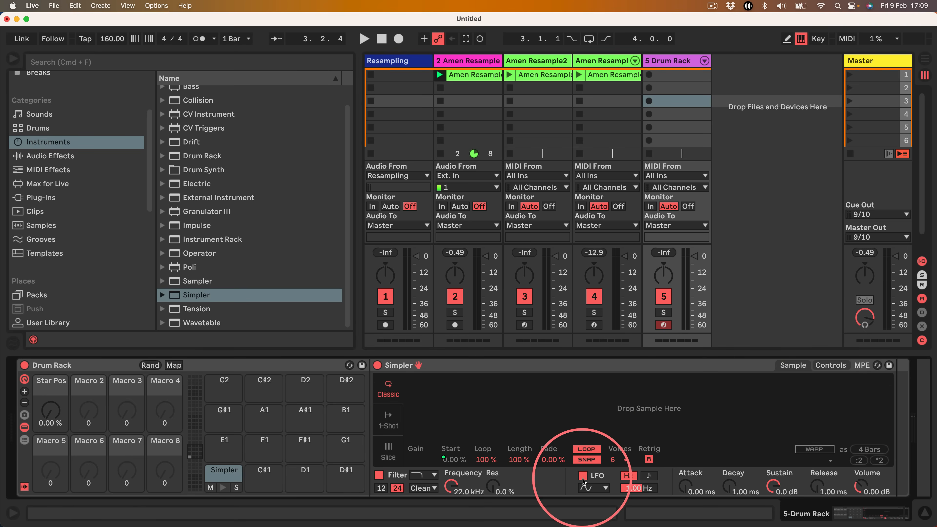
pyautogui.click(614, 459)
pyautogui.click(623, 298)
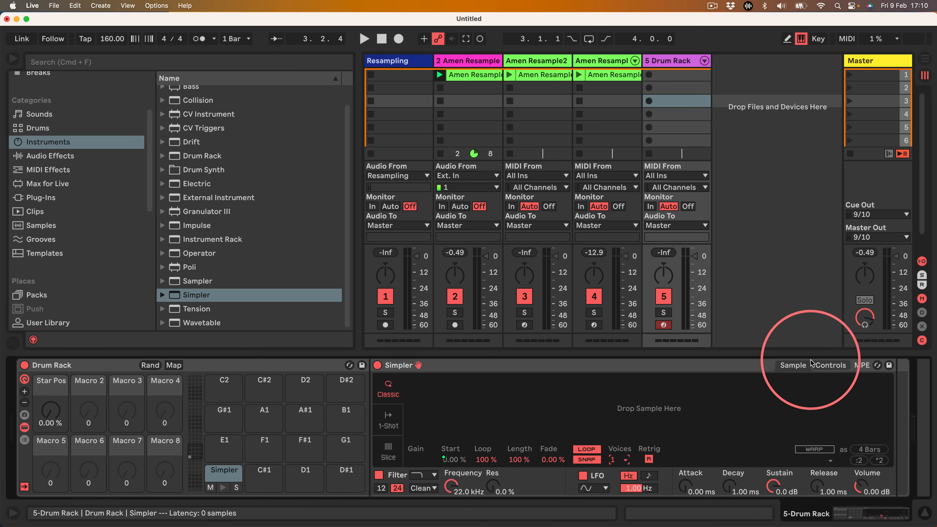
# - Map the Simpler's transpose to Macro 2
pyautogui.click(829, 366)
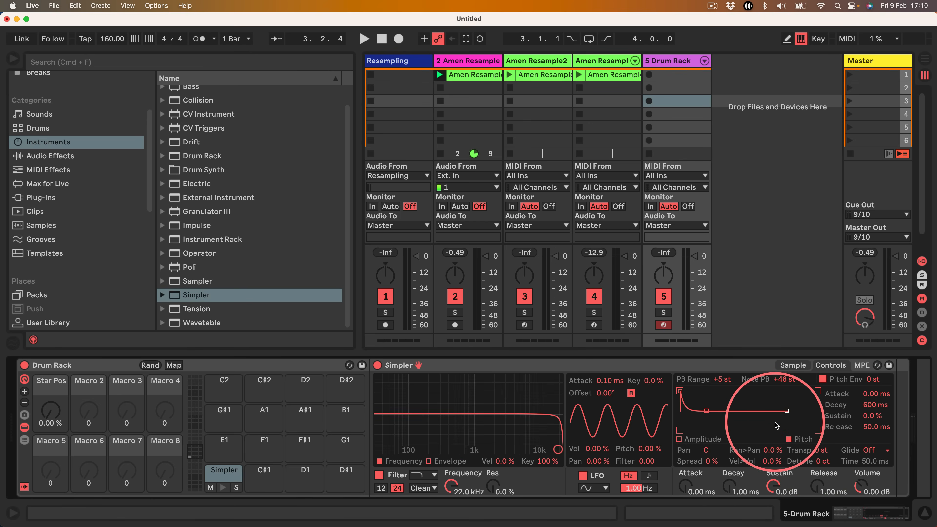
pyautogui.rightClick(819, 453)
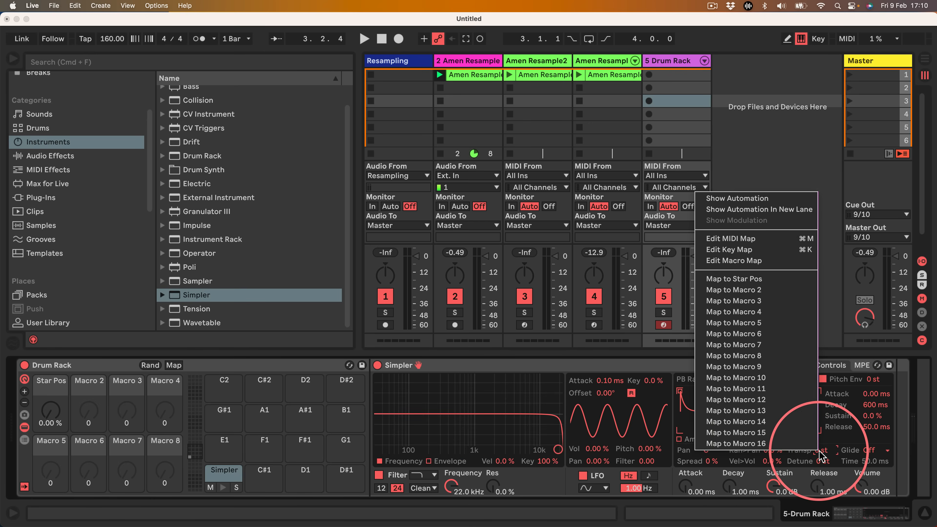
pyautogui.click(730, 289)
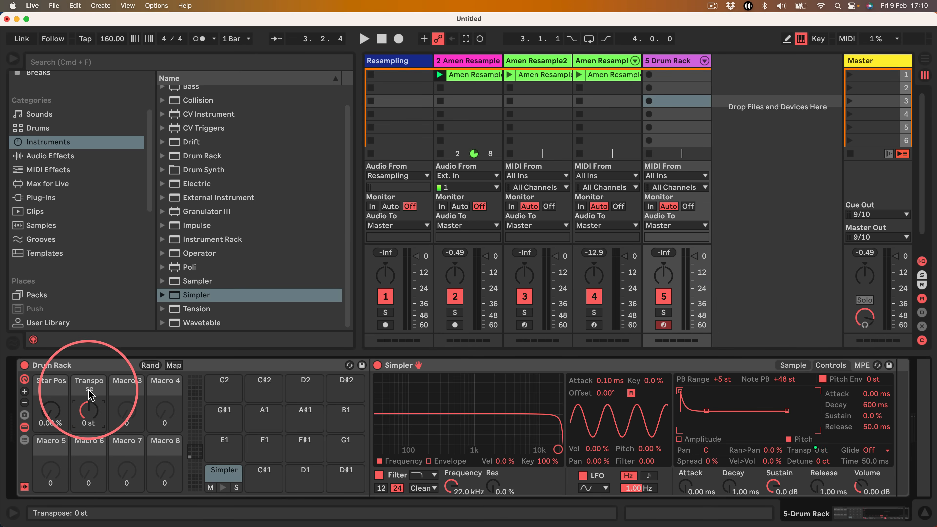
# - Map the Simpler's filter frequency to Macro 3 and its filter resonance to Macro 4
pyautogui.rightClick(451, 484)
pyautogui.click(483, 331)
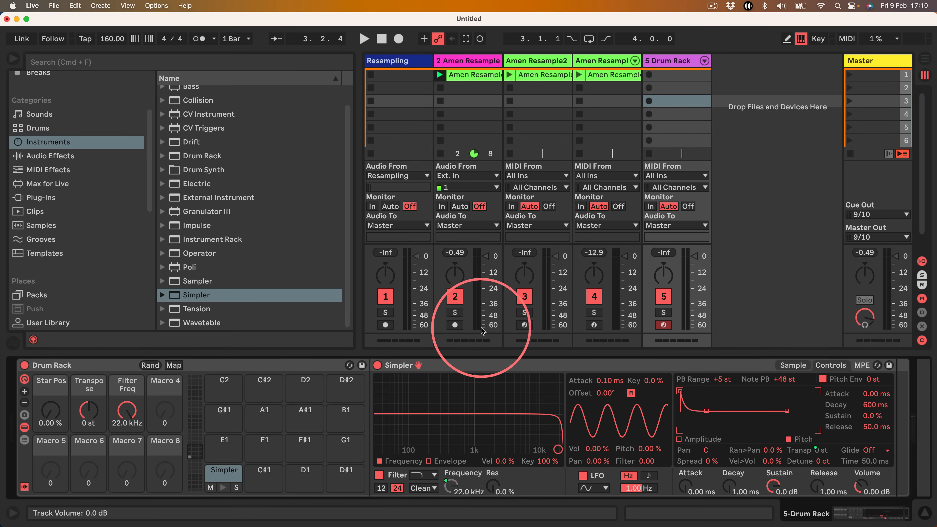
pyautogui.rightClick(493, 485)
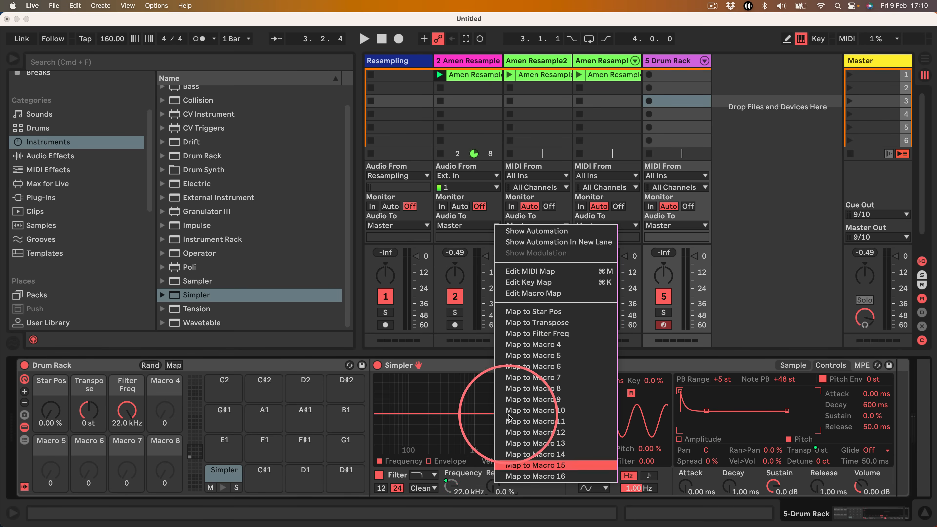
pyautogui.click(518, 345)
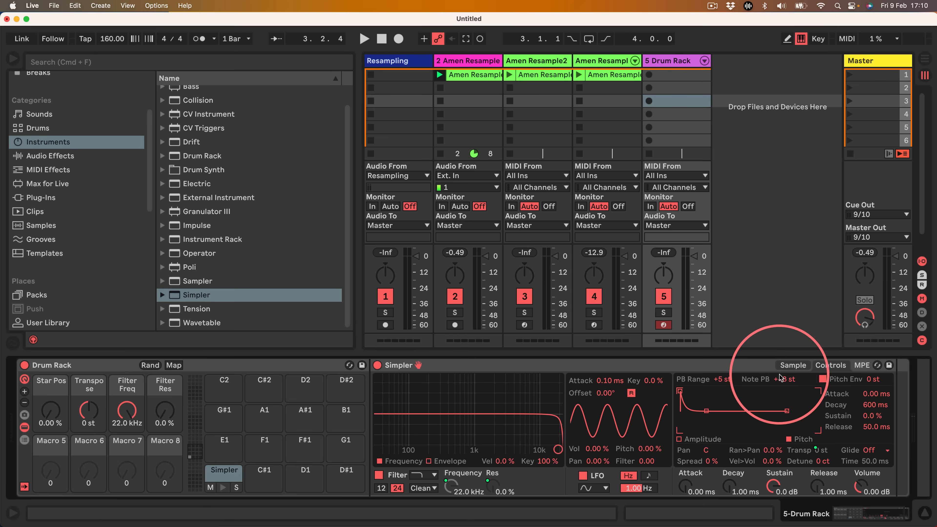
# - Turn off the Simpler's LFO and pitch envelope, and lower its volume to -8.00 dB
pyautogui.click(791, 366)
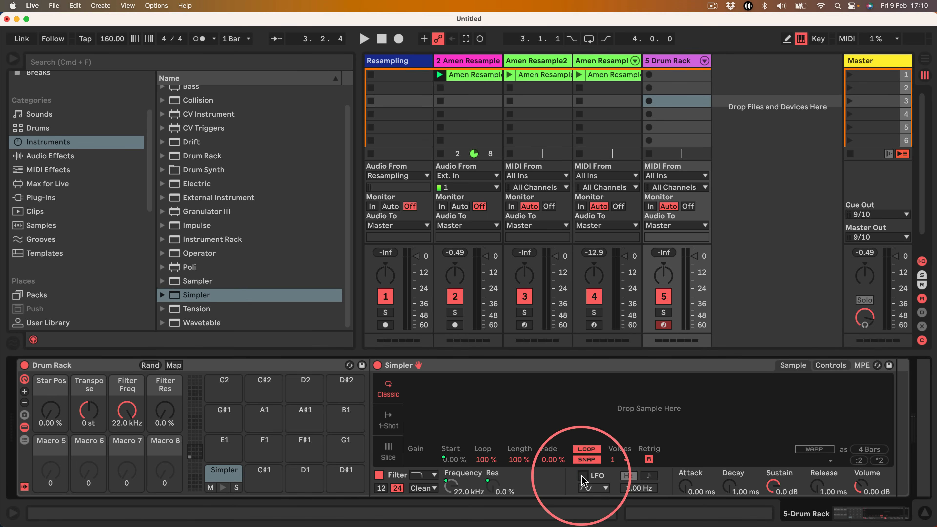
pyautogui.click(831, 365)
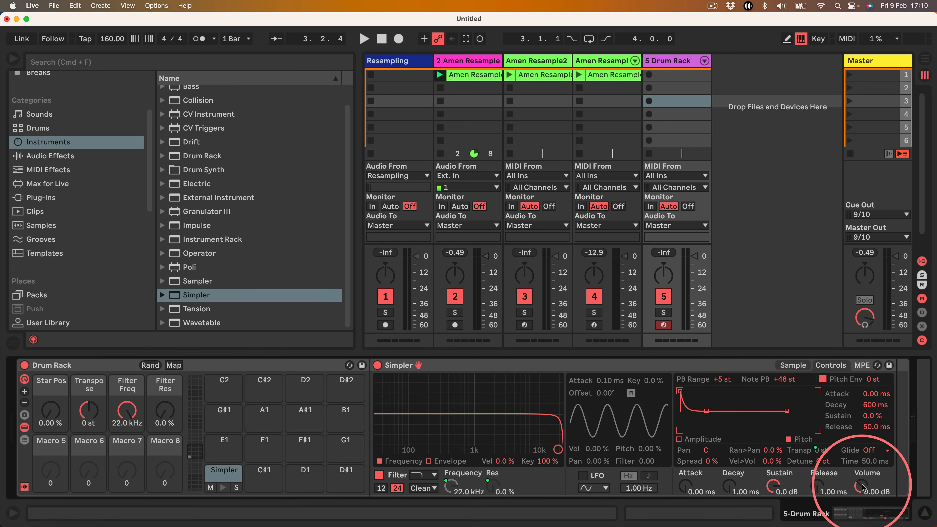
pyautogui.moveTo(860, 487); pyautogui.dragTo(859, 505)
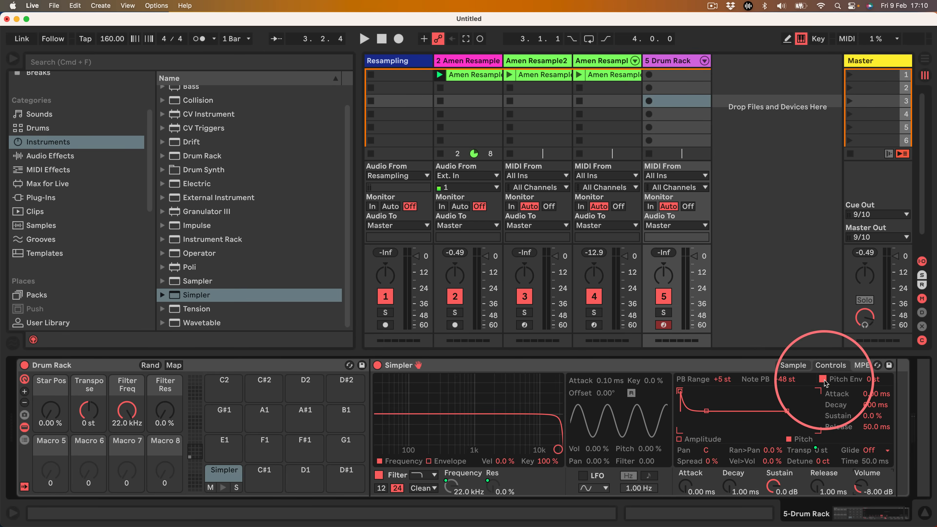
pyautogui.click(822, 380)
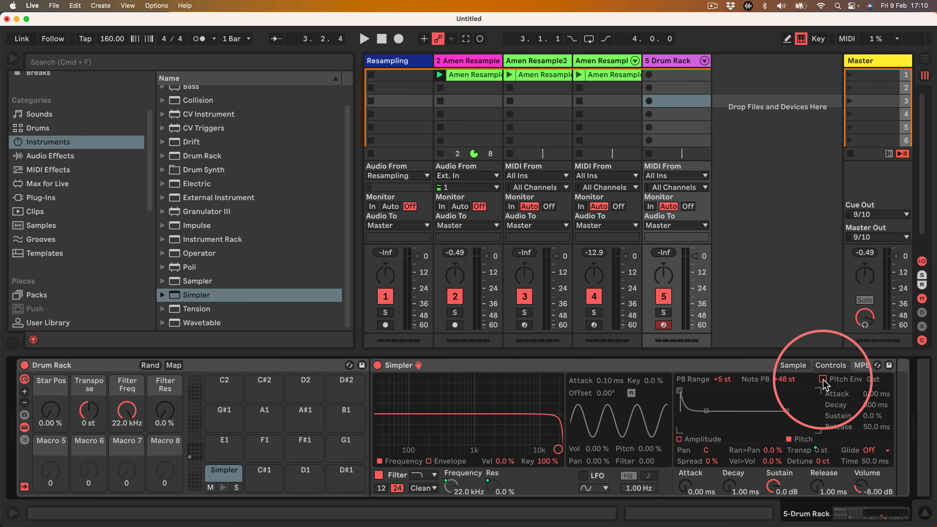
# - Map the Simpler's filter type to Macro 5
pyautogui.rightClick(423, 479)
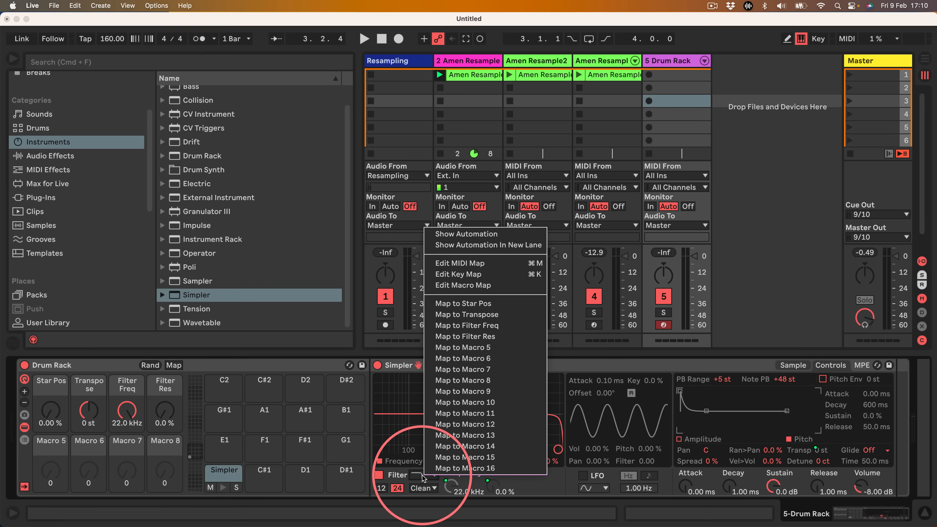
pyautogui.click(464, 349)
pyautogui.click(44, 447)
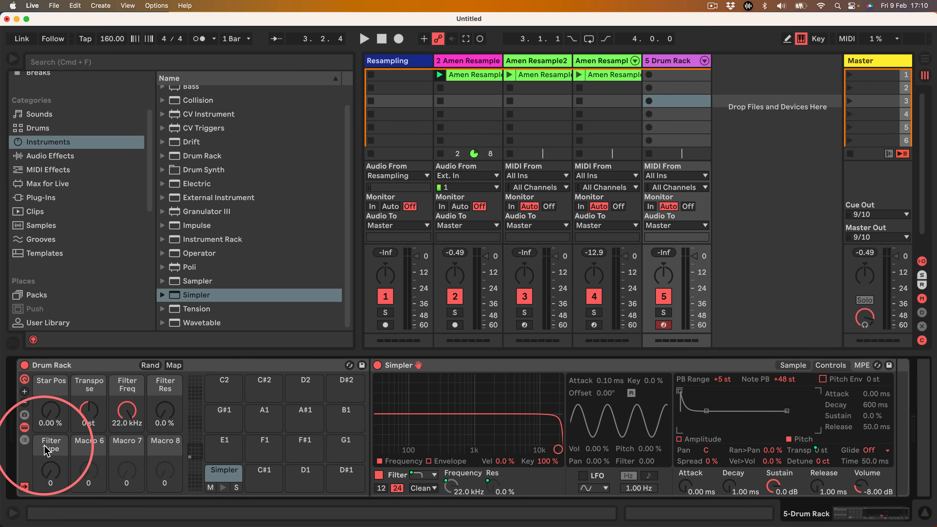
# - Save the Drum Rack in the User Library's Slicing defaults folder as DrumRackSimplerMacros, and delete its track
pyautogui.scroll(-3, 73, 229)
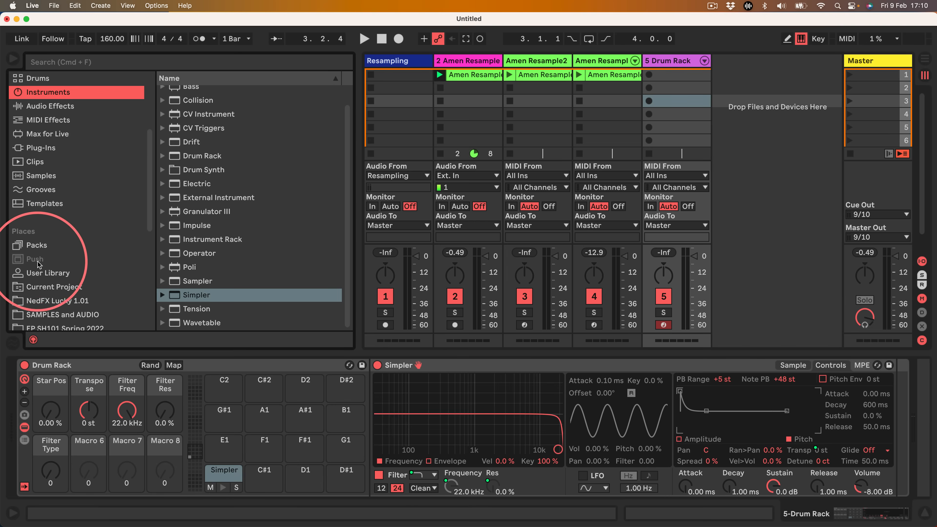
pyautogui.click(41, 272)
pyautogui.click(185, 205)
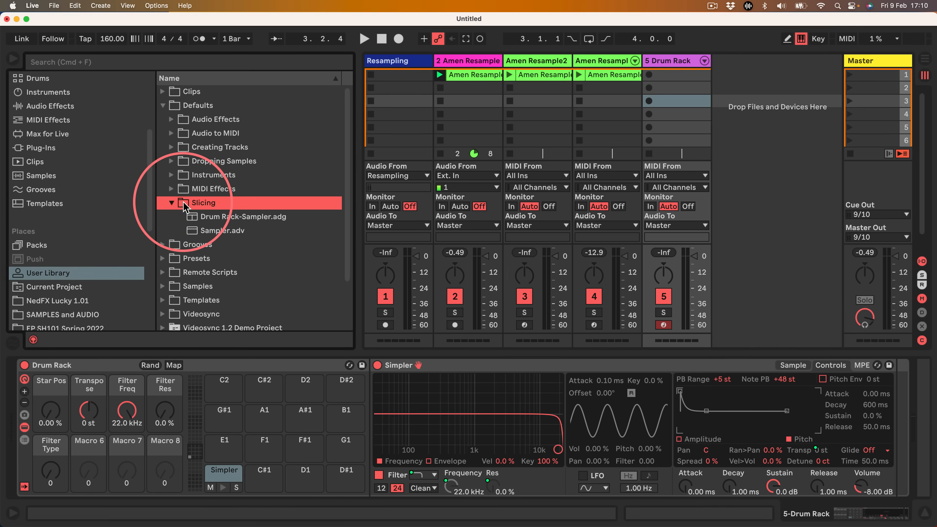
pyautogui.moveTo(44, 365); pyautogui.dragTo(206, 209)
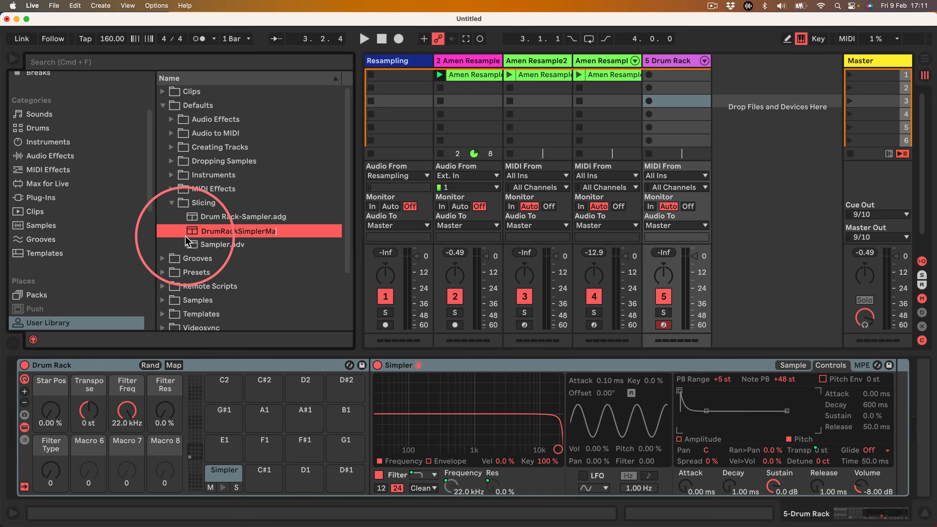
pyautogui.press('Return')
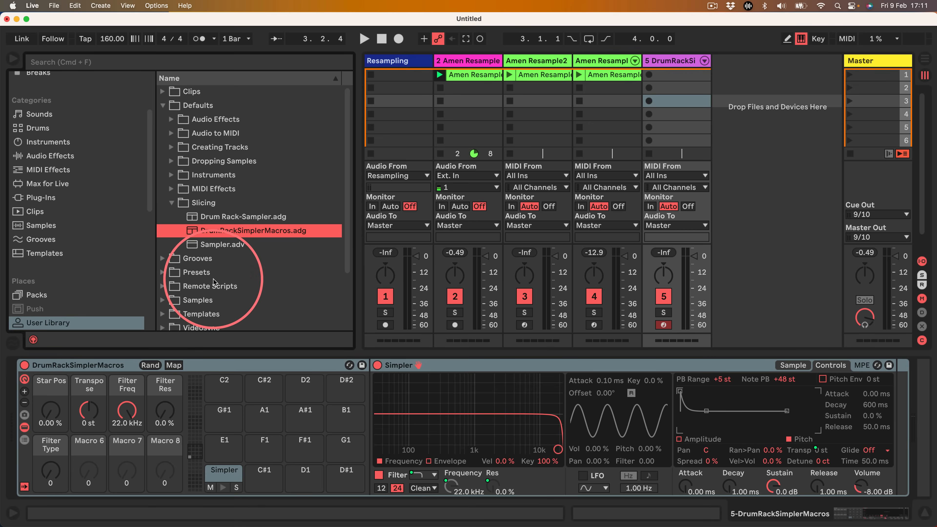
pyautogui.click(666, 61)
pyautogui.press('Delete')
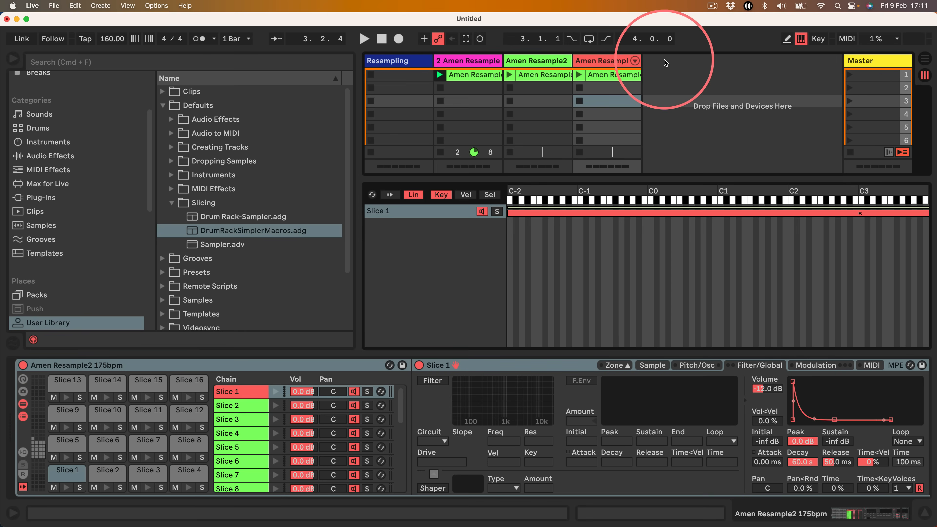
# - Slice the Amen clip to a new MIDI track, one slice per transient, using the DrumRackSimplerMacros slicing preset
pyautogui.click(464, 77)
pyautogui.rightClick(464, 77)
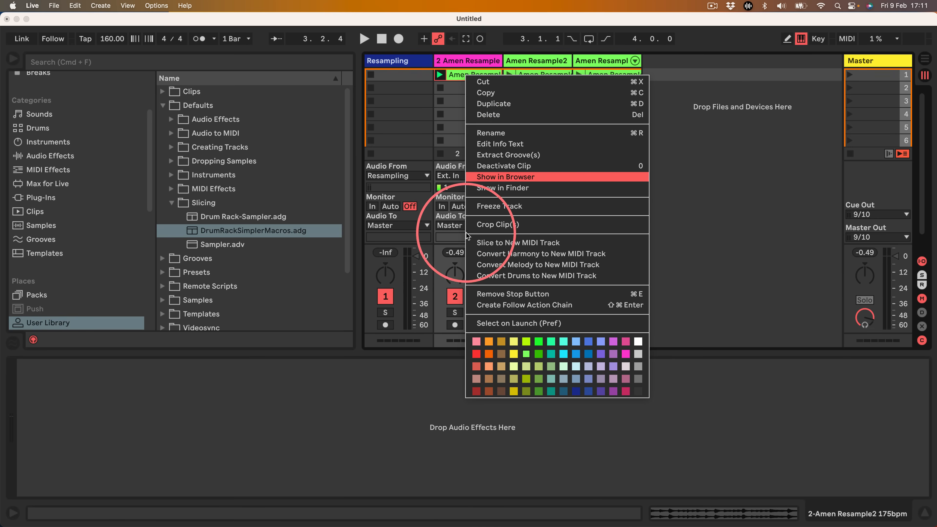
pyautogui.click(491, 244)
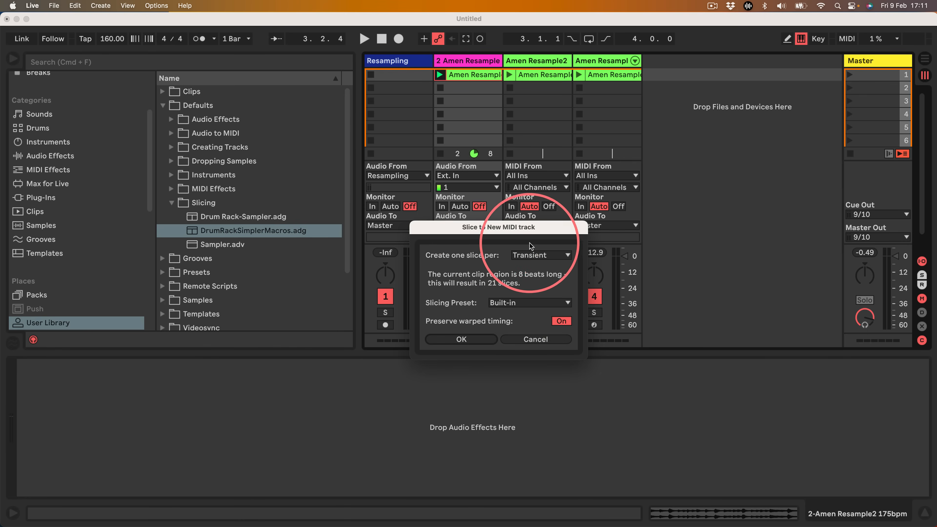
pyautogui.click(515, 302)
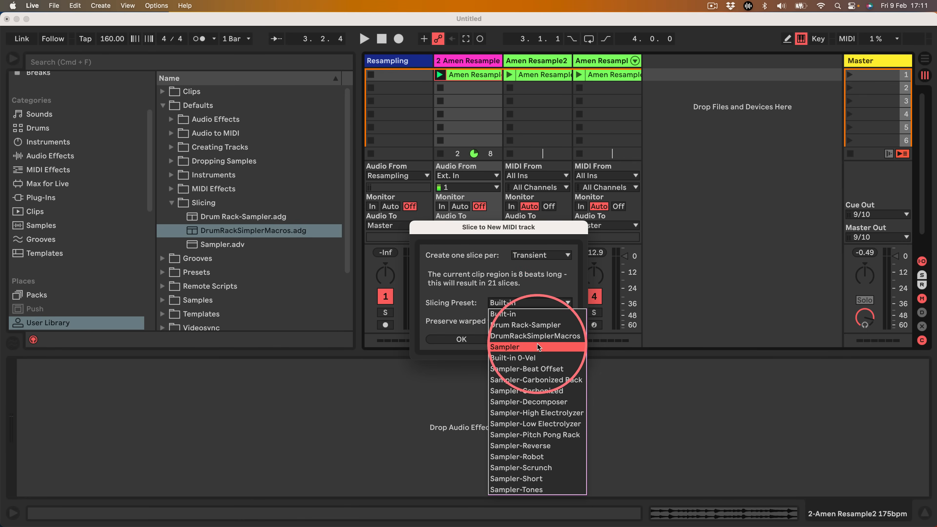
pyautogui.click(531, 336)
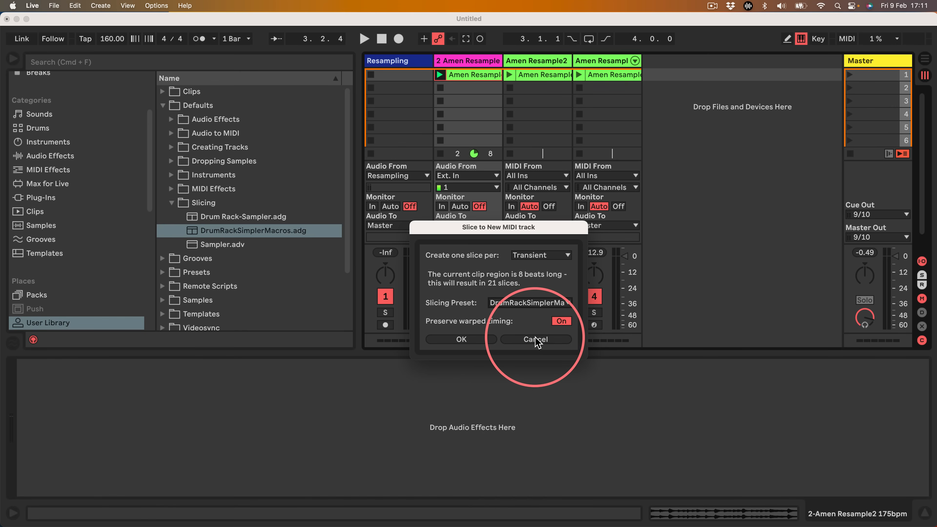
pyautogui.click(461, 340)
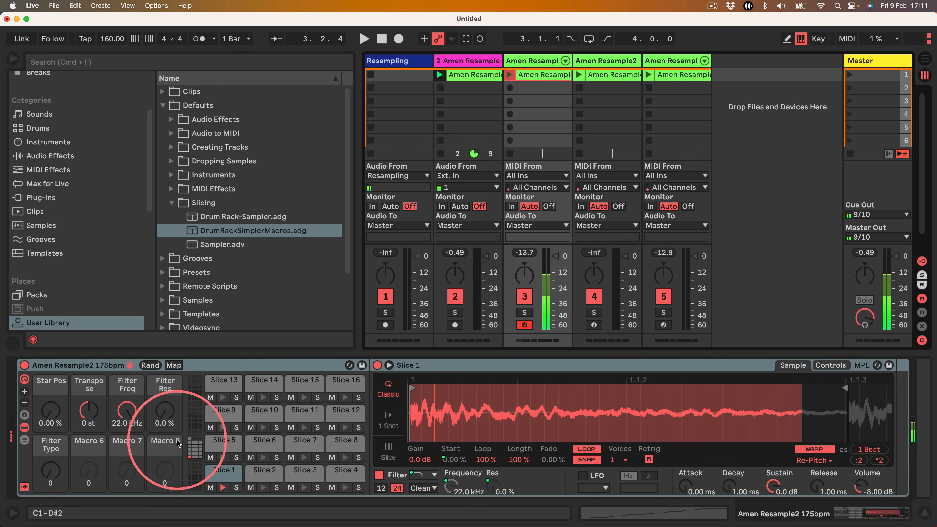
# - Inspect the Simplers on the Slice 1, Slice 2 and Slice 3 pads of the new rack
pyautogui.click(215, 476)
pyautogui.click(265, 476)
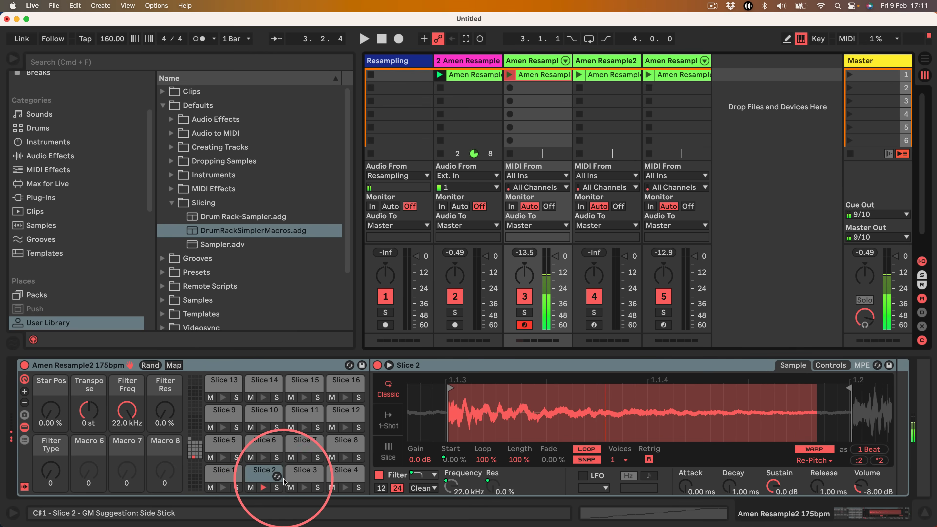
pyautogui.click(295, 480)
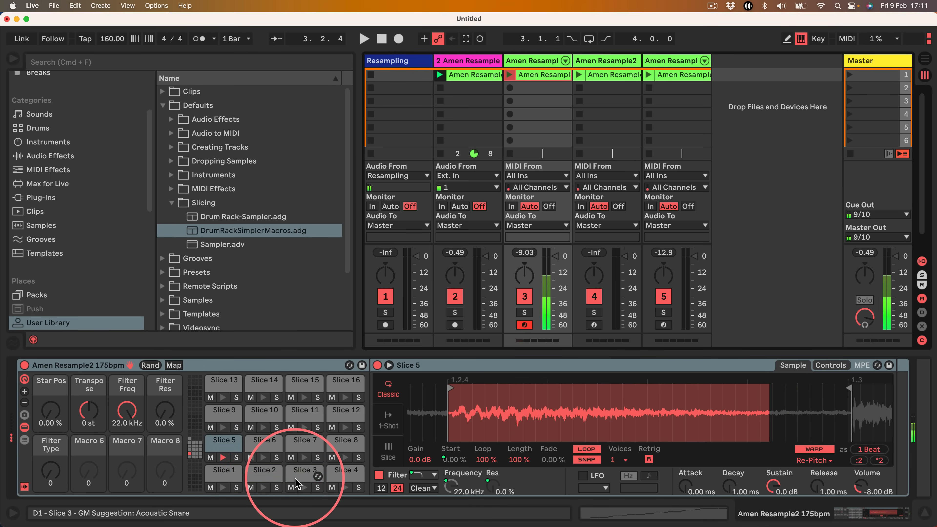
# - Set the rack's Star Pos macro to 22.8 %, switch Snap off on Slice 1's Simpler and copy that value to its sibling slices
pyautogui.click(264, 446)
pyautogui.click(223, 475)
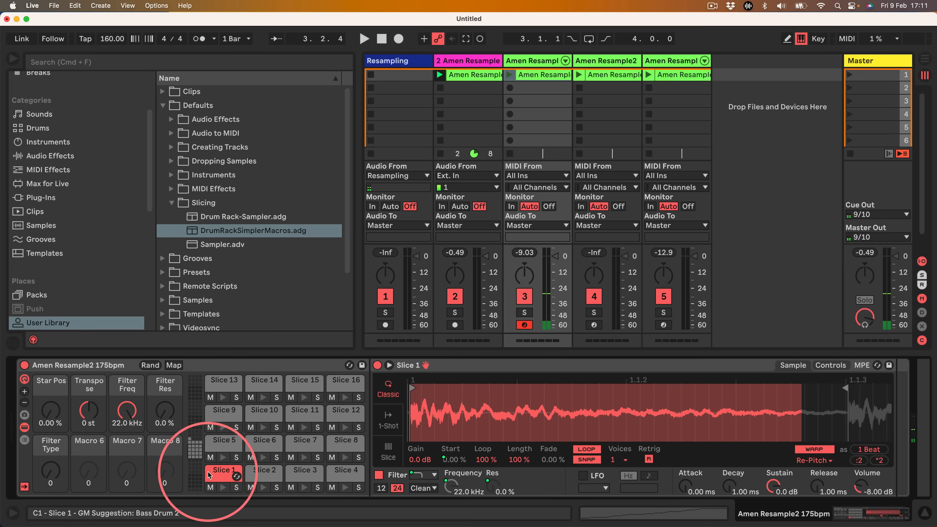
pyautogui.moveTo(51, 410); pyautogui.dragTo(50, 394)
pyautogui.click(559, 454)
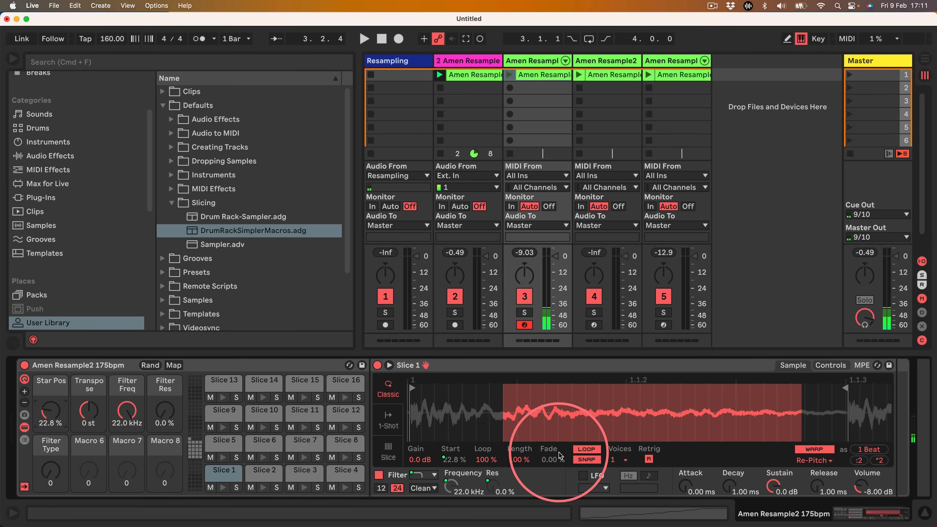
pyautogui.rightClick(589, 466)
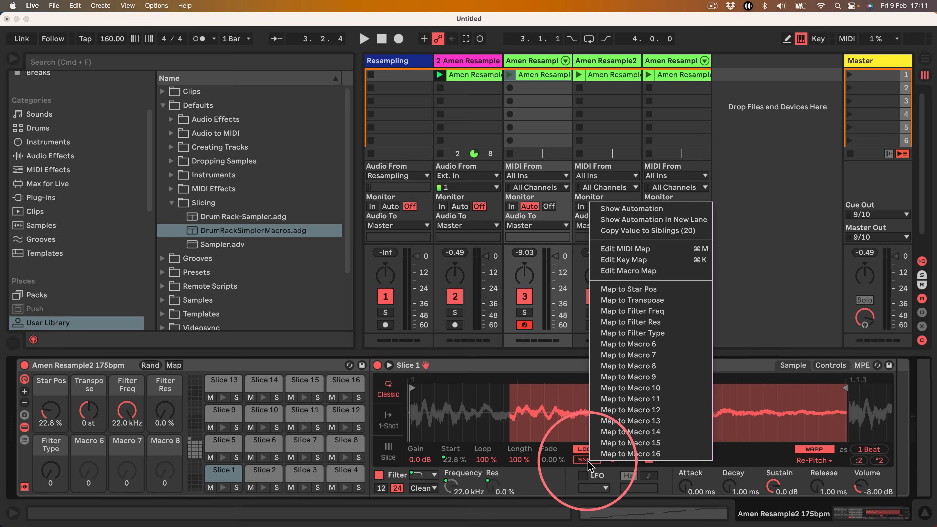
pyautogui.click(634, 231)
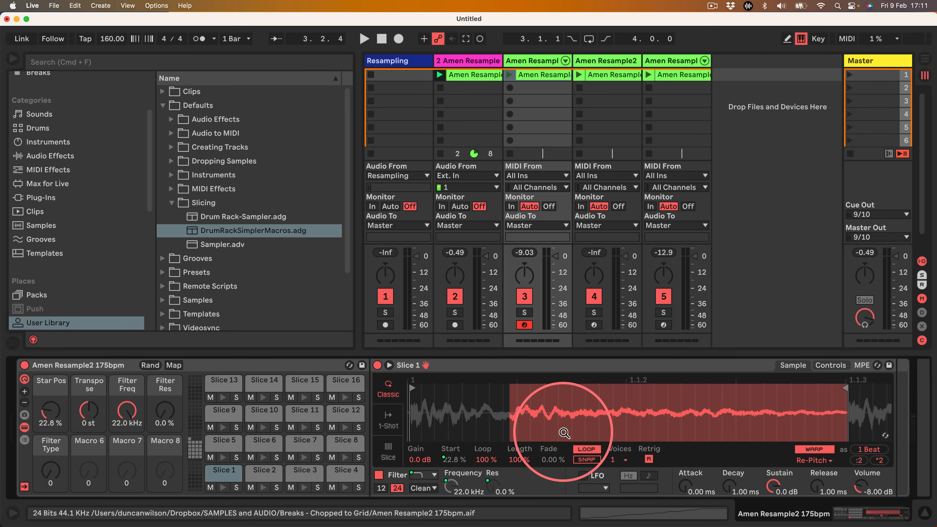
# - Delete the macro-mapped Drum Rack from its sliced track, and delete the track holding the Drum Rack of Sampler slices
pyautogui.click(75, 365)
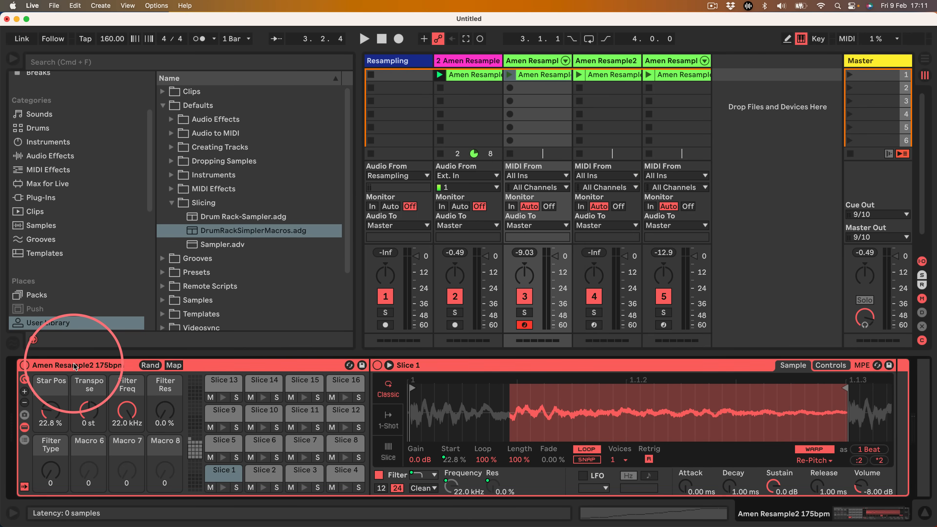
pyautogui.press('Delete')
pyautogui.click(667, 64)
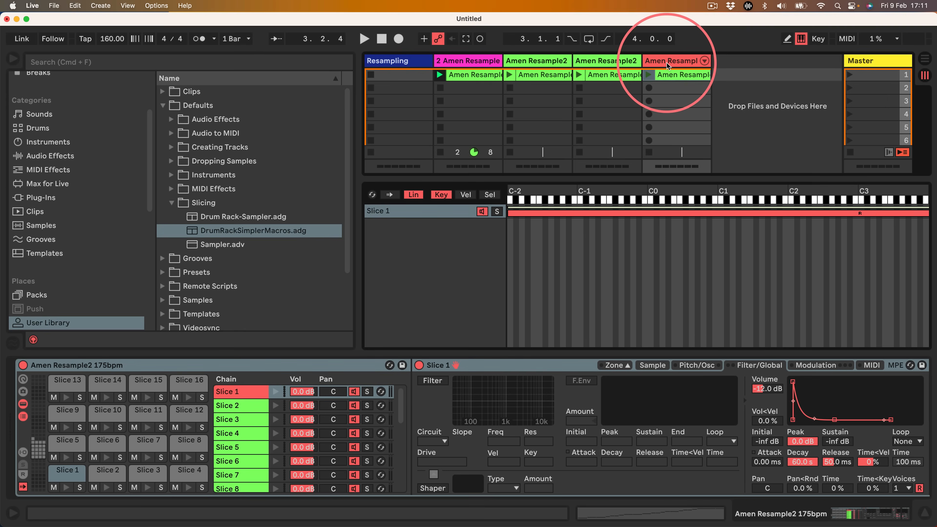
pyautogui.press('Delete')
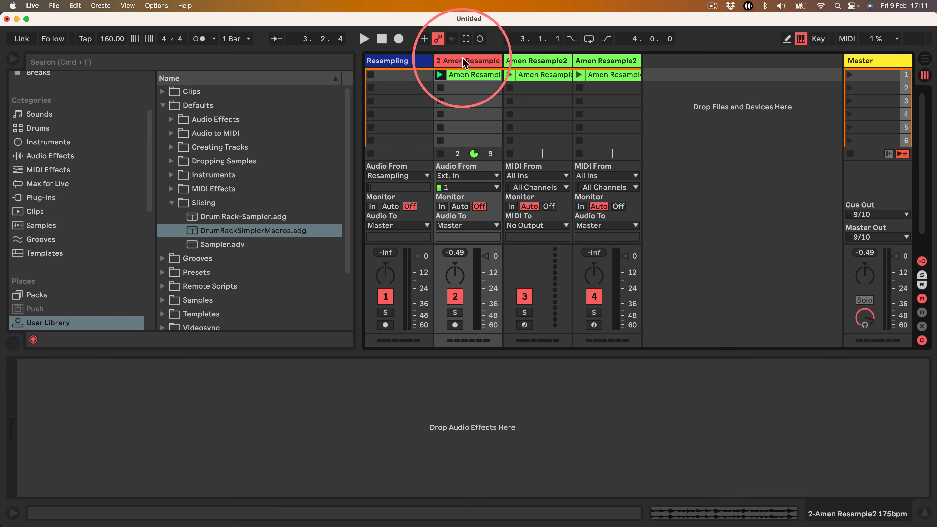
# - Create a new MIDI track with an empty Drum Rack and load a Simpler onto its C1 pad
pyautogui.click(215, 233)
pyautogui.click(28, 129)
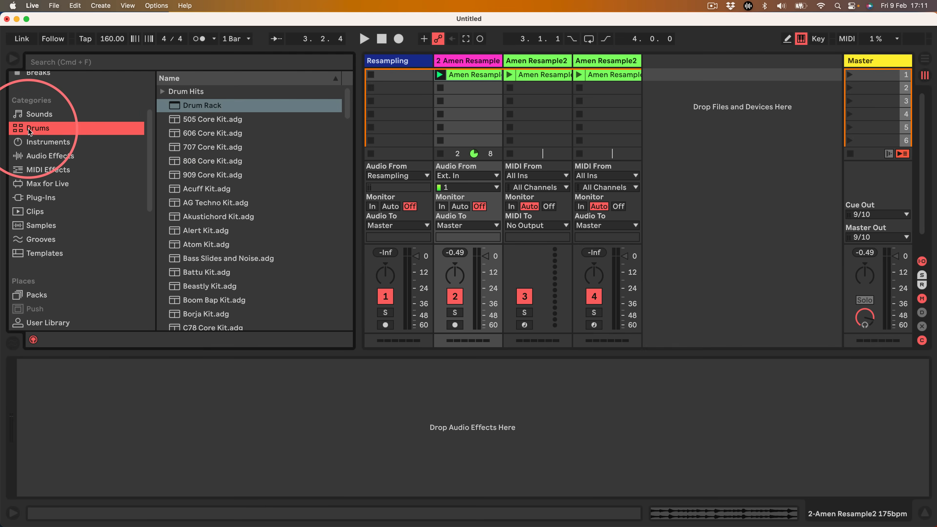
pyautogui.moveTo(176, 111); pyautogui.dragTo(709, 121)
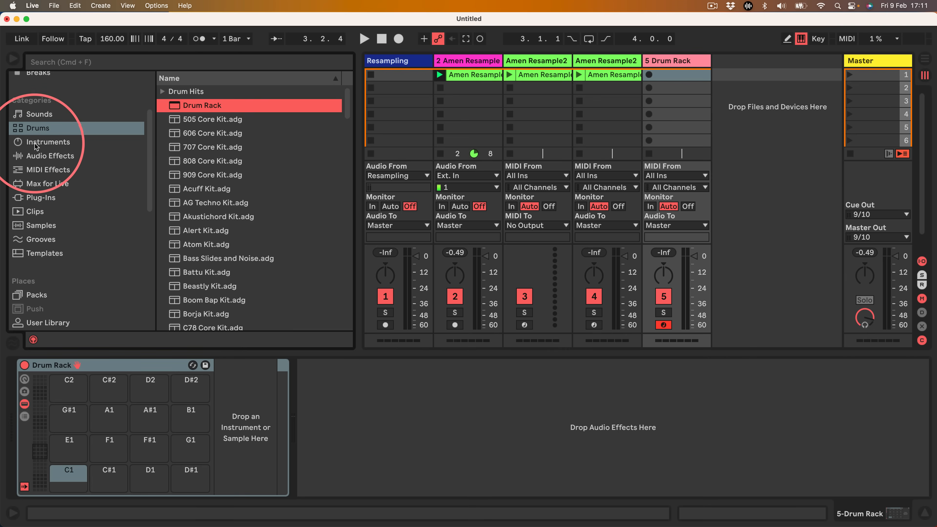
pyautogui.click(46, 142)
pyautogui.moveTo(175, 295); pyautogui.dragTo(64, 472)
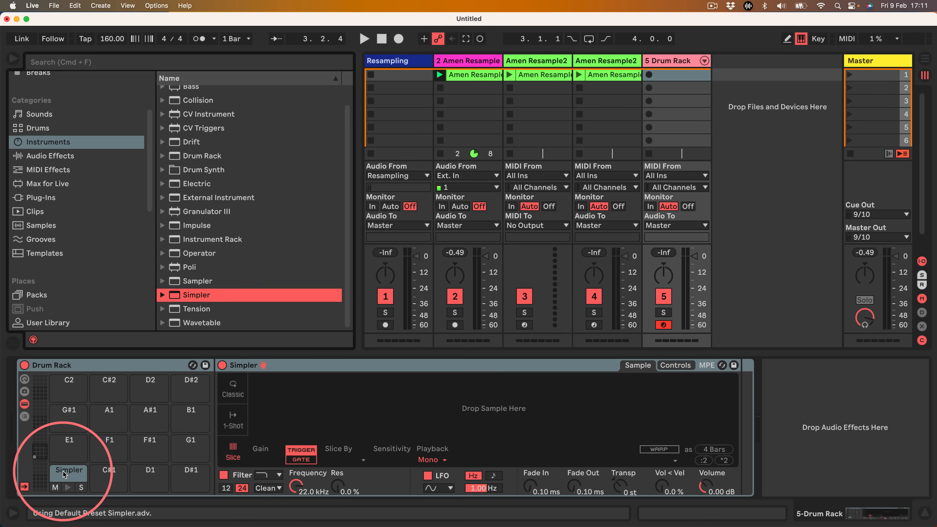
# - Switch the Simpler to Classic mode with Snap off and its voices set to 1
pyautogui.click(233, 389)
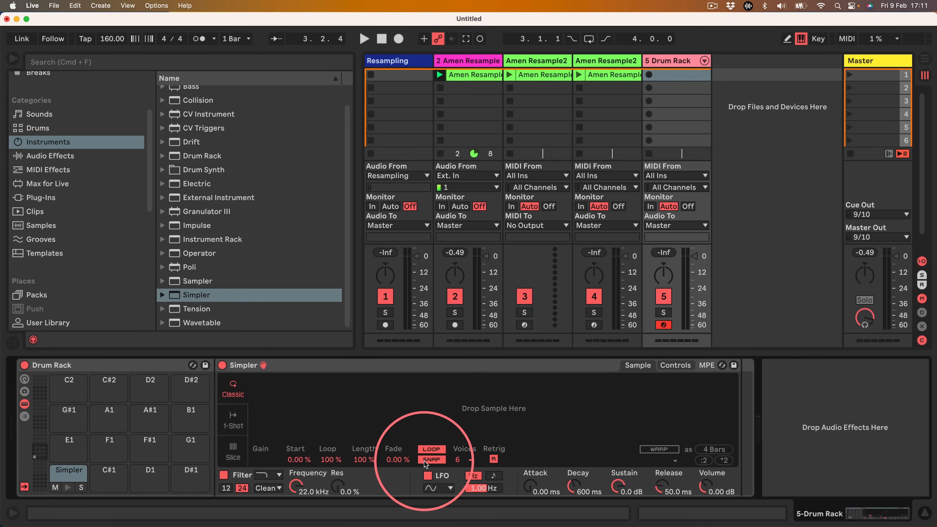
pyautogui.click(458, 459)
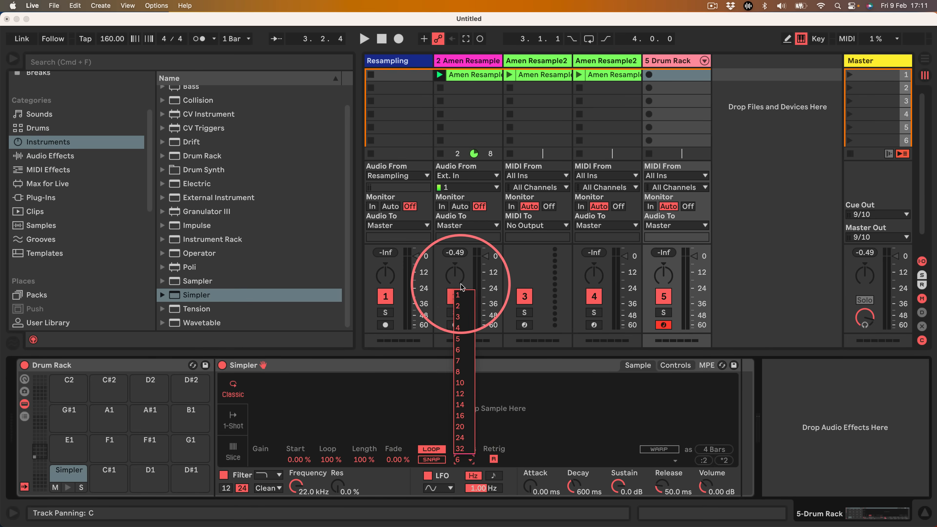
pyautogui.click(457, 291)
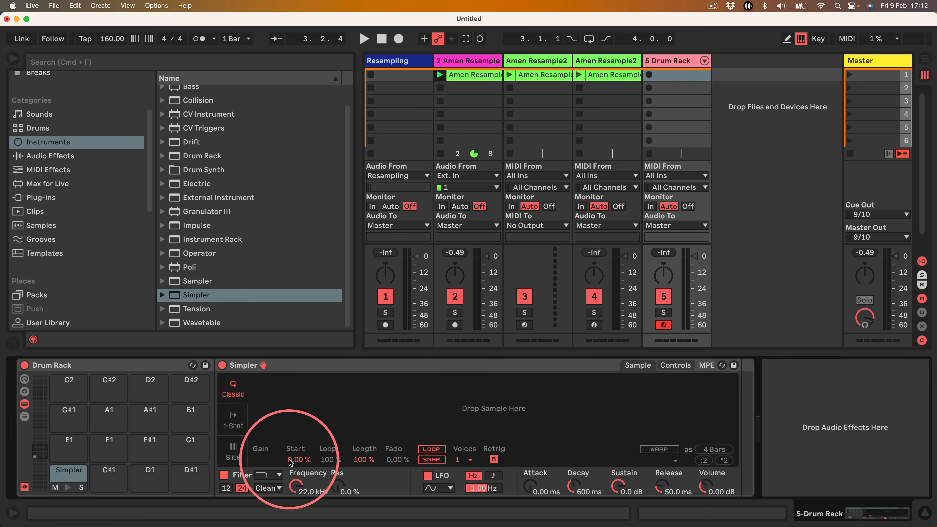
# - Show the Drum Rack's macros, and map the Simpler's sample start to Macro 1 and its transpose to Macro 2
pyautogui.click(24, 379)
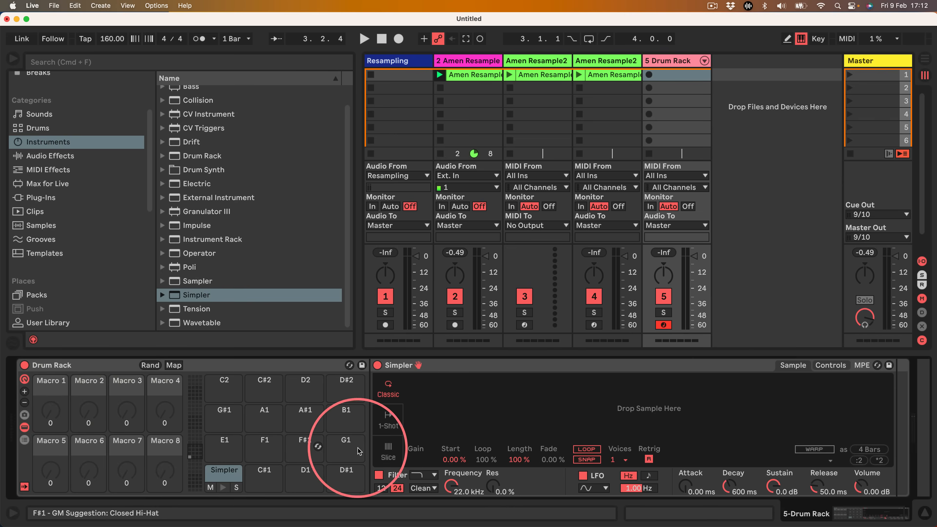
pyautogui.rightClick(464, 465)
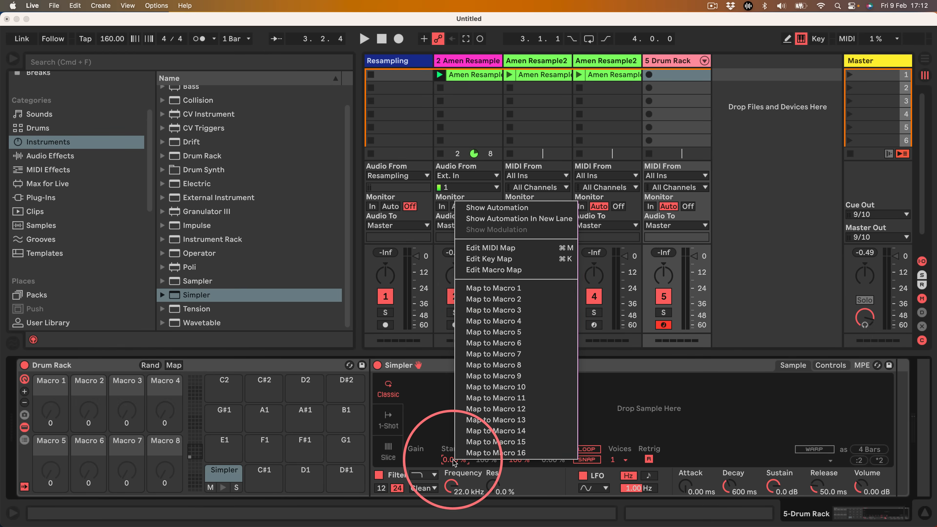
pyautogui.click(470, 289)
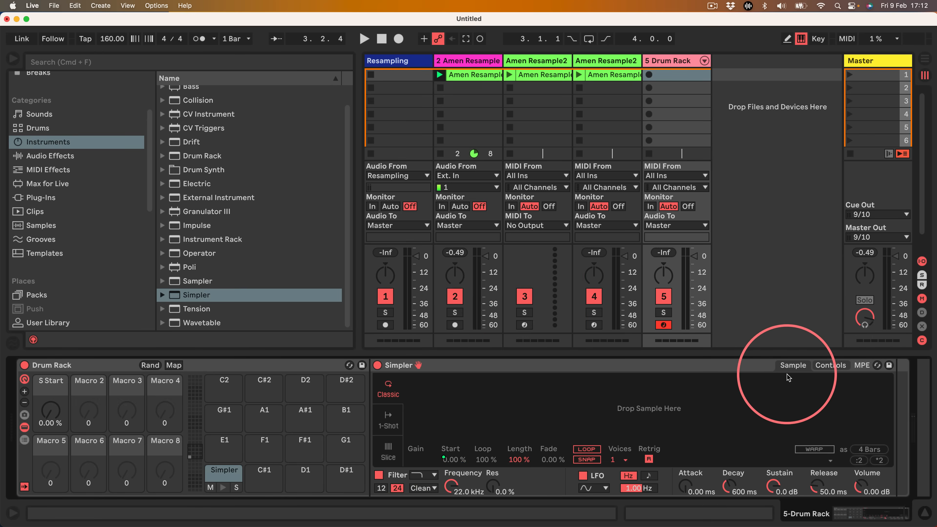
pyautogui.click(830, 365)
pyautogui.rightClick(819, 450)
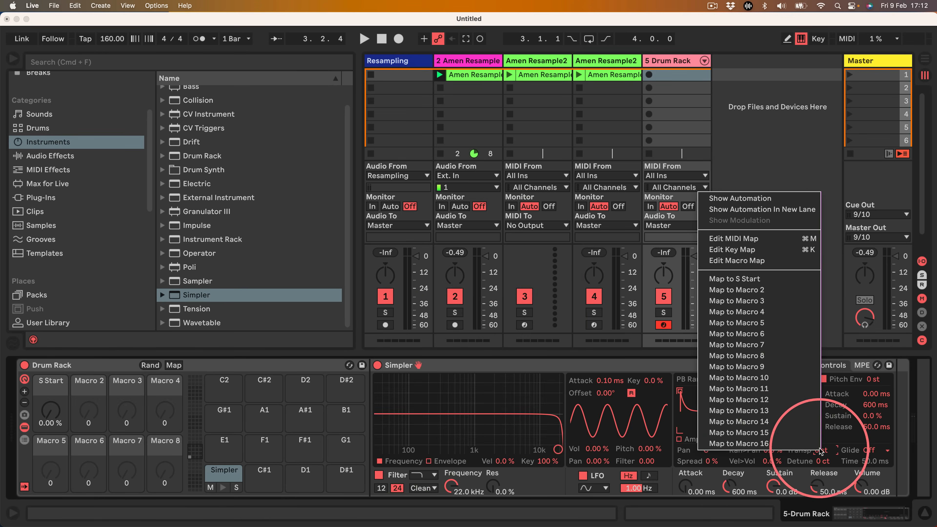
pyautogui.click(736, 289)
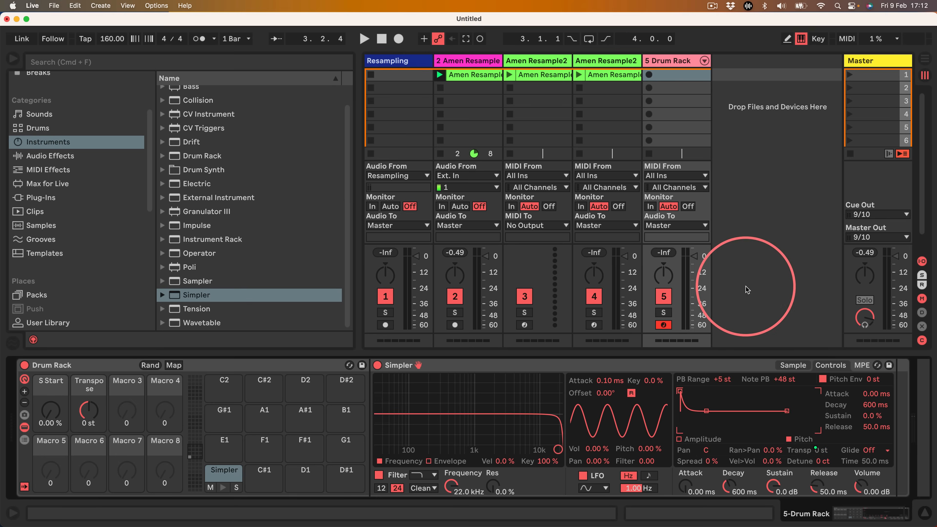
# - Map the Simpler's filter frequency to Macro 3 and its filter resonance to Macro 4
pyautogui.rightClick(455, 485)
pyautogui.click(459, 331)
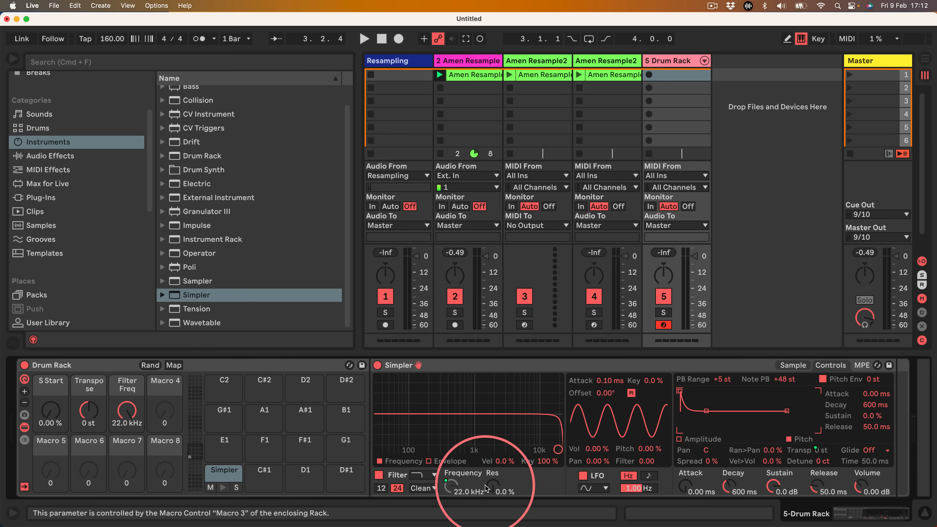
pyautogui.rightClick(486, 489)
pyautogui.click(546, 353)
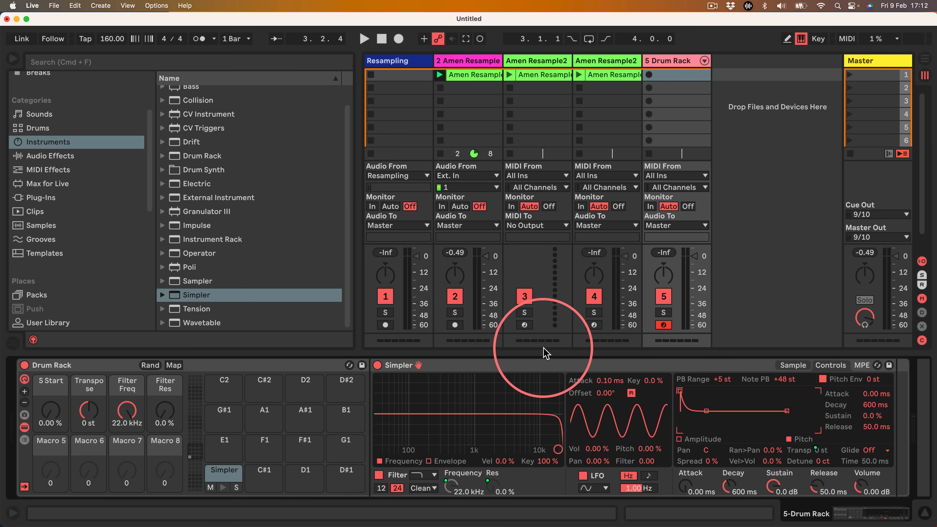
# - Set the Simpler's decay and release to 1.00 ms and switch off its LFO
pyautogui.click(797, 364)
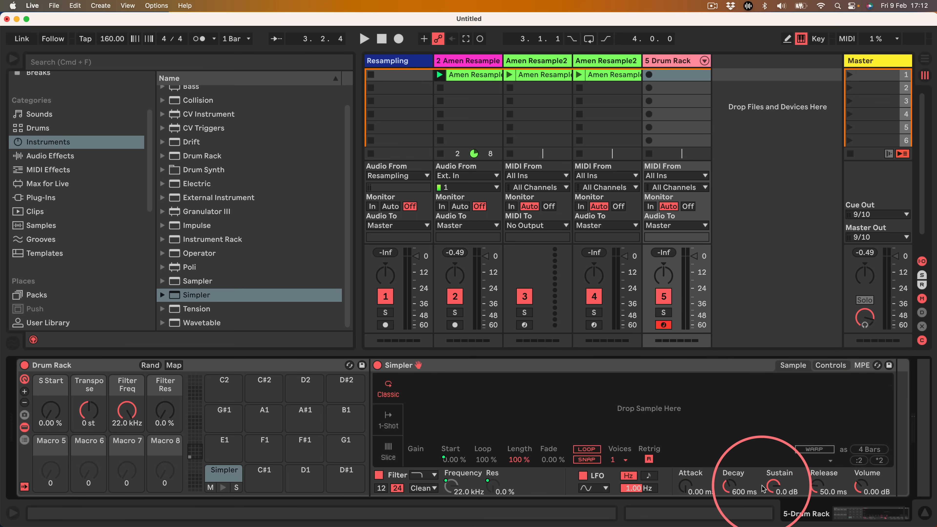
pyautogui.click(729, 485)
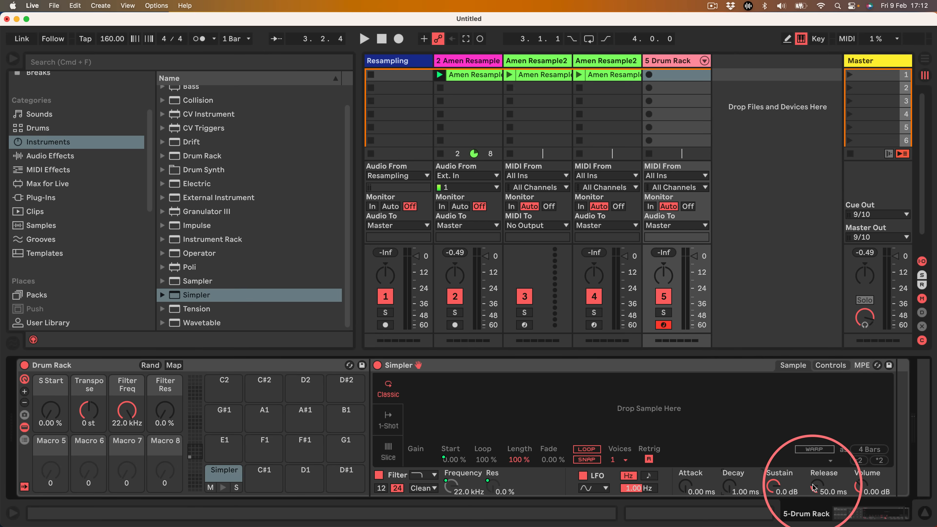
pyautogui.moveTo(814, 484); pyautogui.dragTo(766, 504)
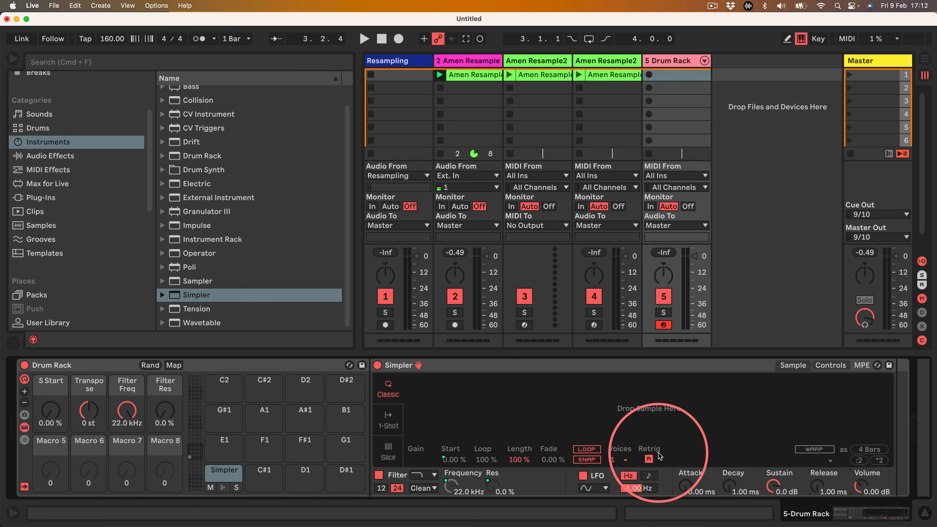
pyautogui.click(600, 476)
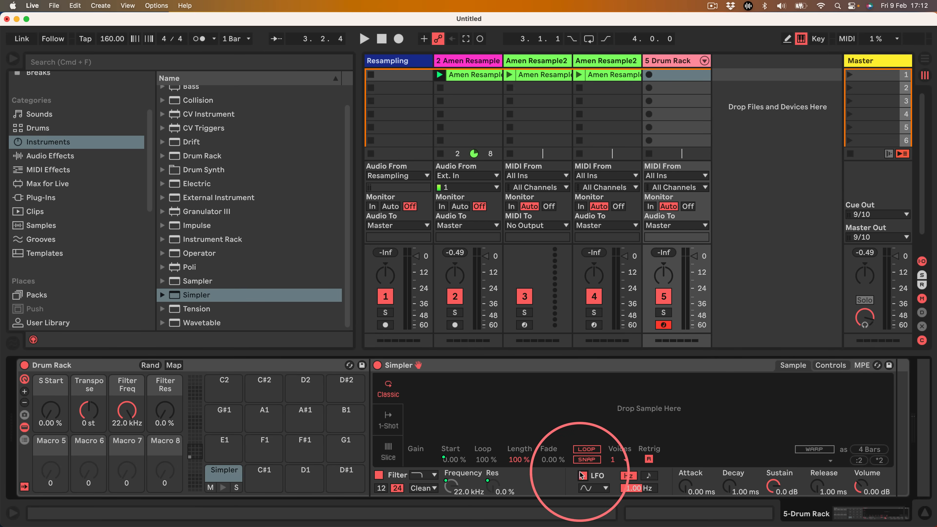
pyautogui.click(831, 365)
pyautogui.click(793, 365)
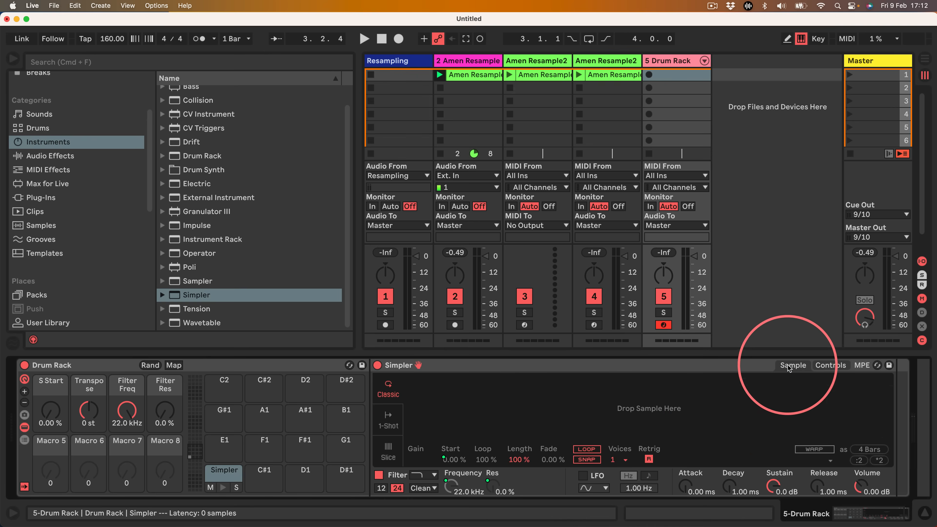
# - Save the Drum Rack in the User Library's Slicing defaults folder as DrumRackSimplerMacros, overwriting the existing preset
pyautogui.click(66, 365)
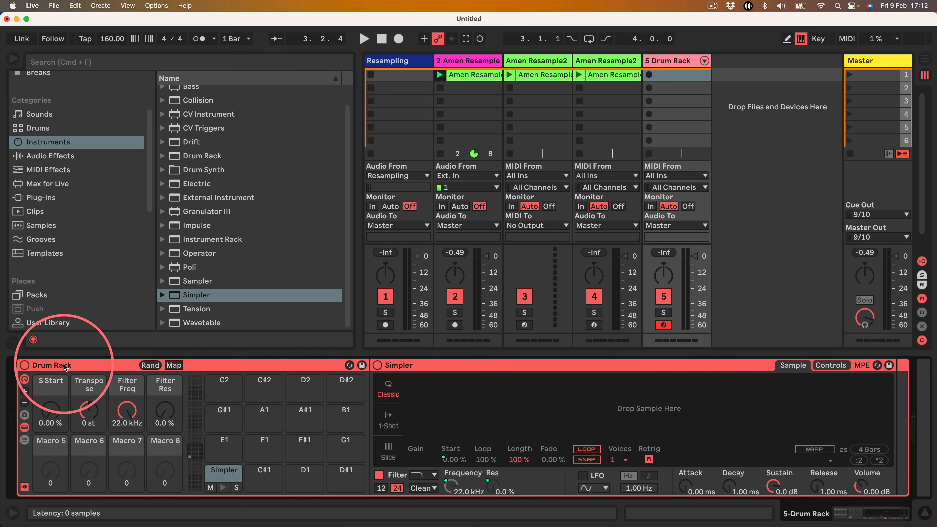
pyautogui.scroll(-5, 36, 228)
pyautogui.click(40, 239)
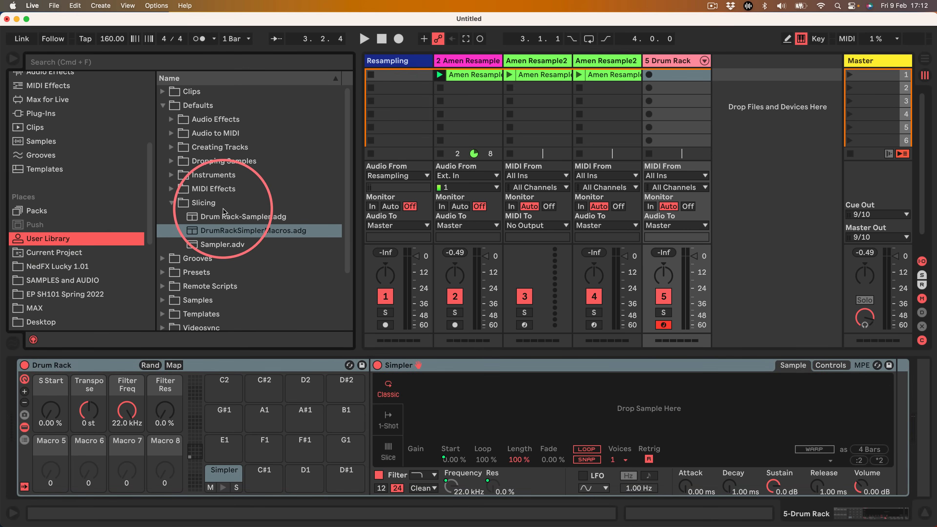
pyautogui.moveTo(70, 365); pyautogui.dragTo(191, 203)
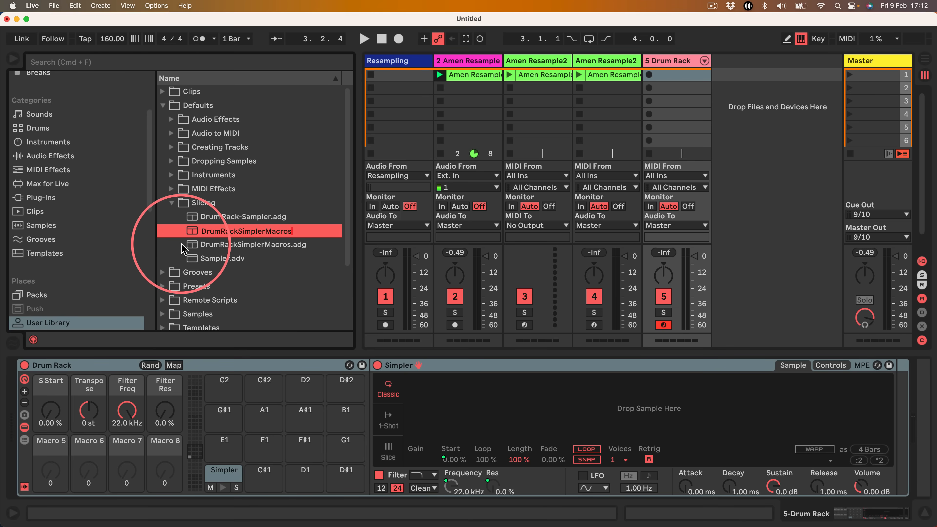
pyautogui.press('Return')
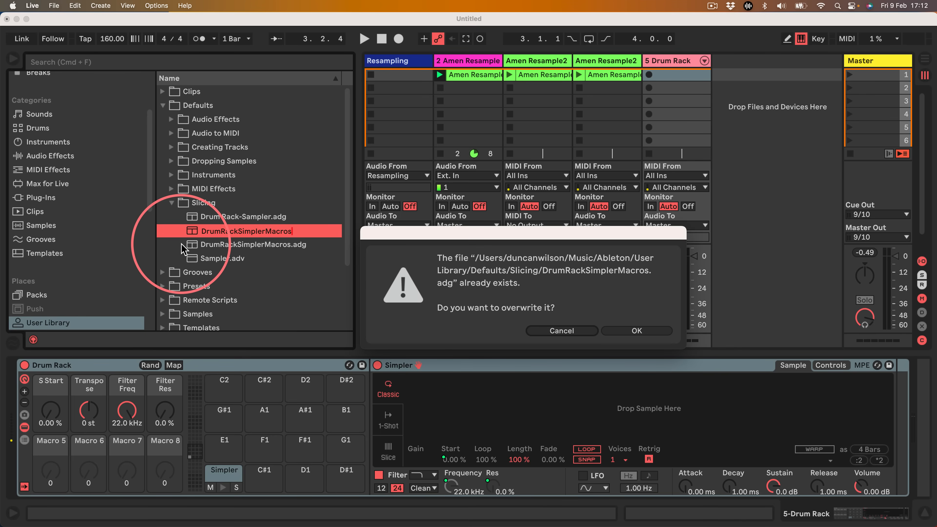
pyautogui.click(621, 334)
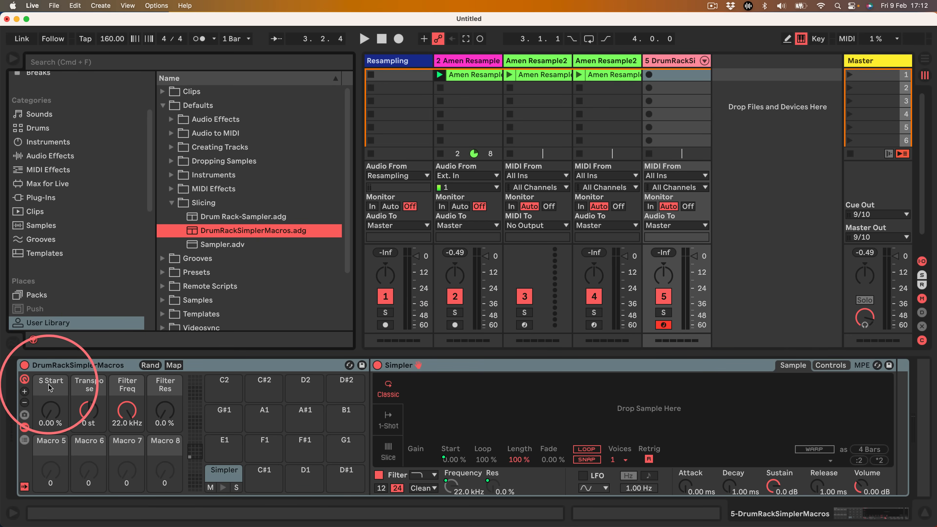
# - Delete the saved Drum Rack from its track, and remove the empty MIDI track
pyautogui.click(75, 366)
pyautogui.press('Delete')
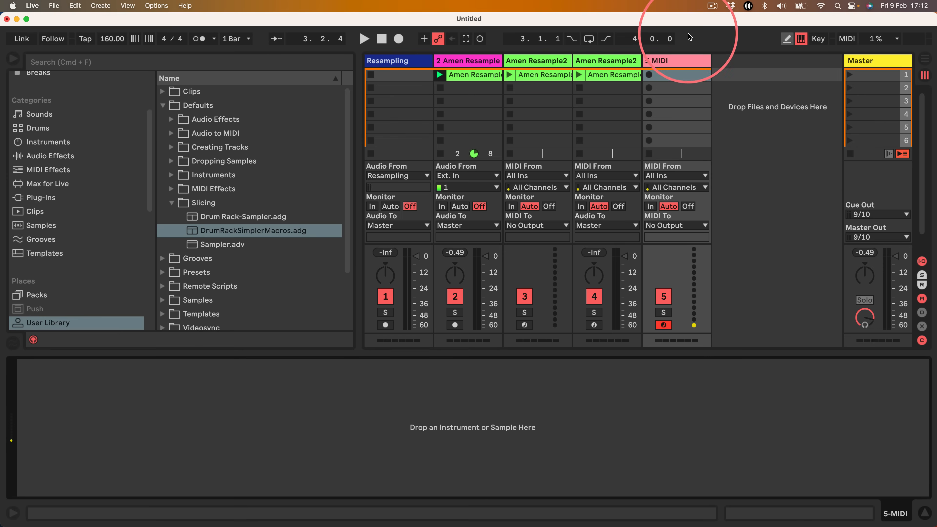
pyautogui.click(671, 58)
pyautogui.press('Delete')
# - Slice the Amen clip to a new MIDI track per transient with the re-saved DrumRackSimplerMacros preset, preserving warped timing
pyautogui.click(470, 75)
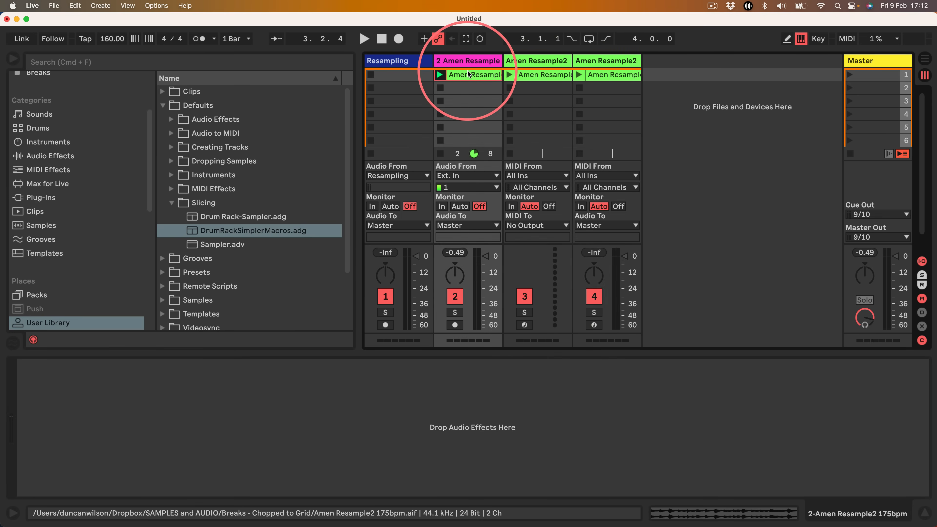
pyautogui.rightClick(470, 74)
pyautogui.click(504, 240)
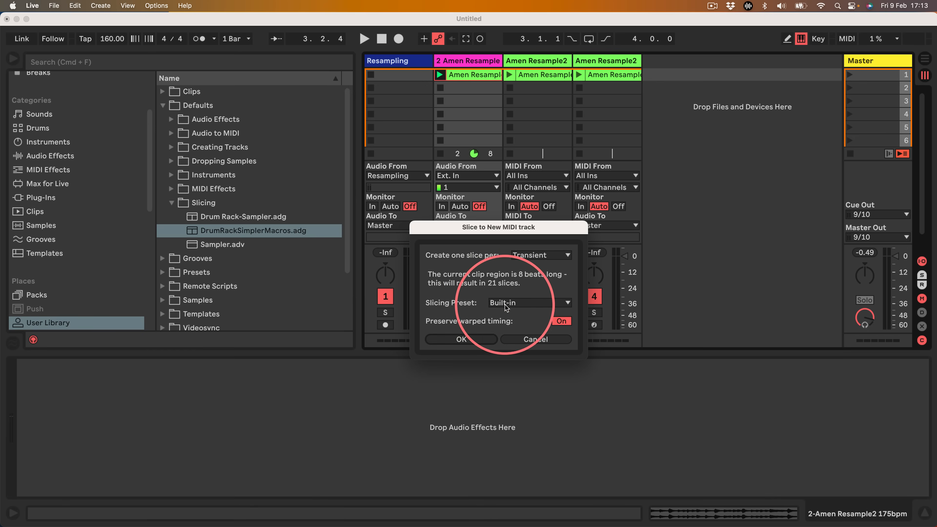
pyautogui.click(517, 303)
pyautogui.click(527, 337)
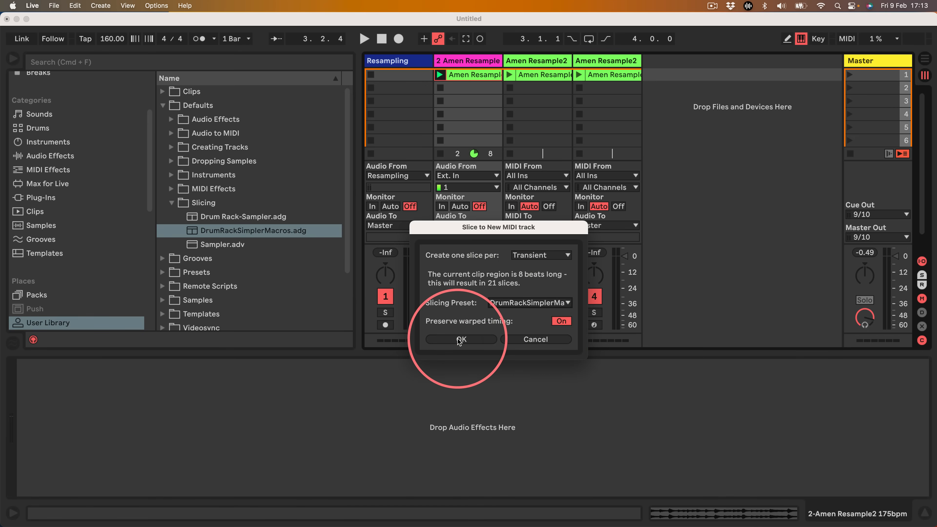
pyautogui.click(456, 339)
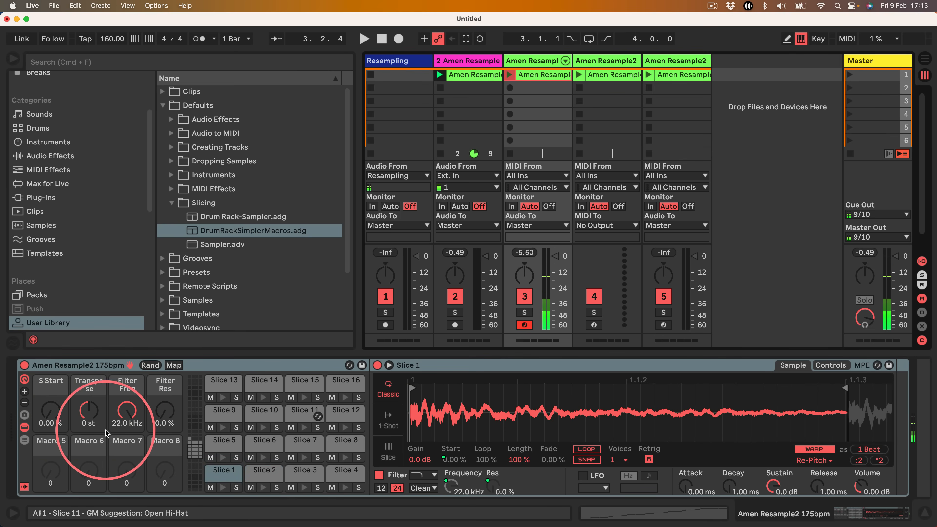
# - Try out the S Start macro by raising it, and return it to 0.00 %
pyautogui.moveTo(53, 416); pyautogui.dragTo(53, 405)
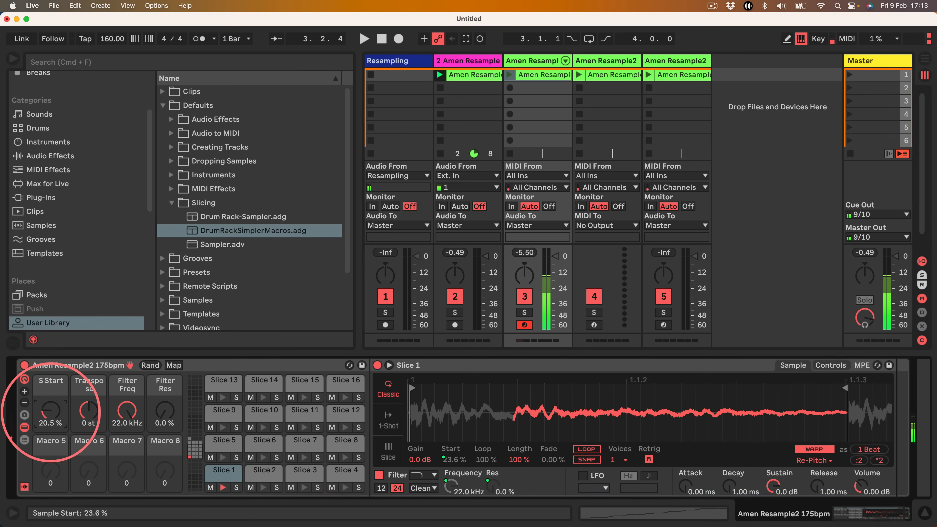
pyautogui.moveTo(51, 409); pyautogui.dragTo(51, 428)
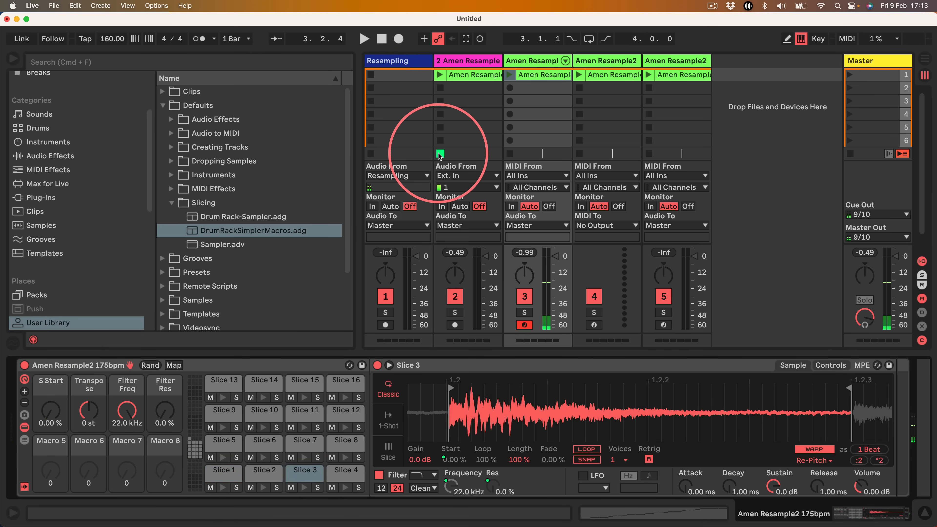
# - Create a one-bar MIDI clip in the second slot of the sliced track and fill its Slice 3 row with continuous 1/64 notes
pyautogui.doubleClick(523, 88)
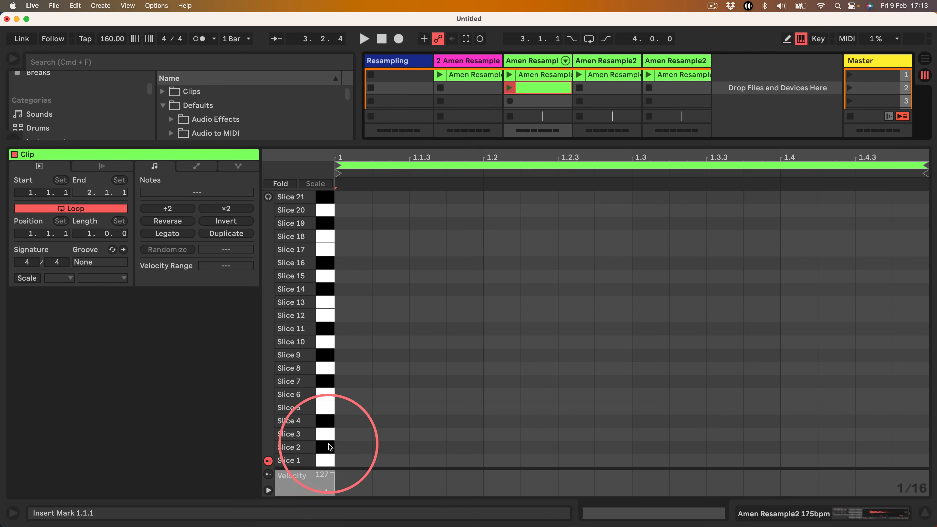
pyautogui.click(303, 431)
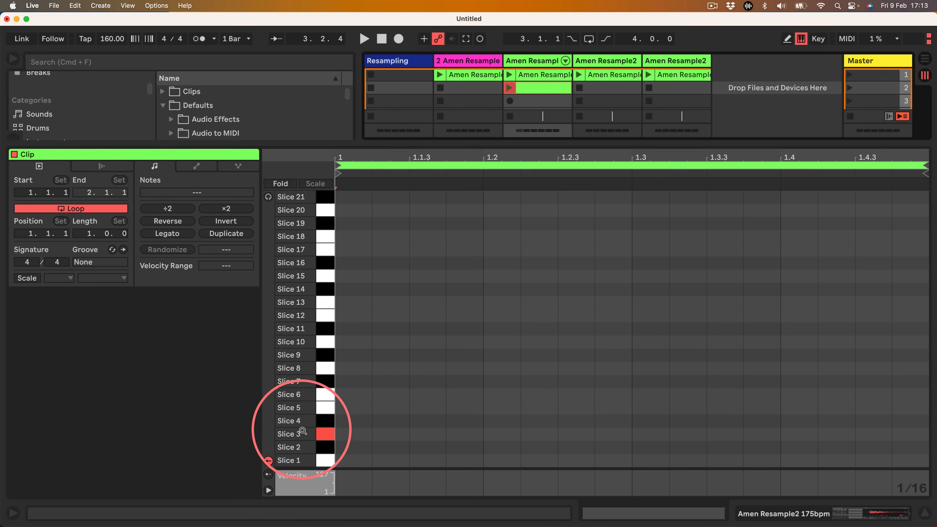
pyautogui.press('super+1')
pyautogui.press('super+1')
pyautogui.click(342, 432)
pyautogui.press('super+1')
pyautogui.press('super+1')
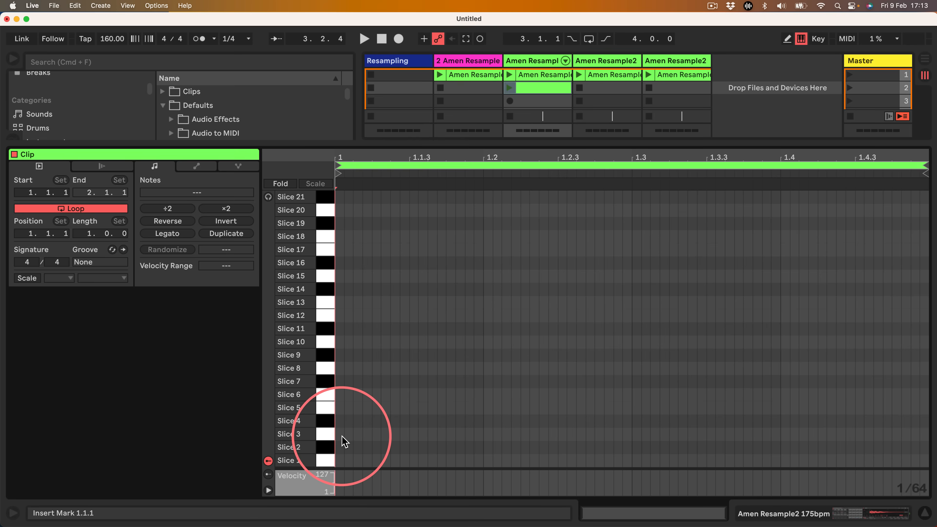
pyautogui.press('b')
pyautogui.moveTo(345, 434); pyautogui.dragTo(933, 434)
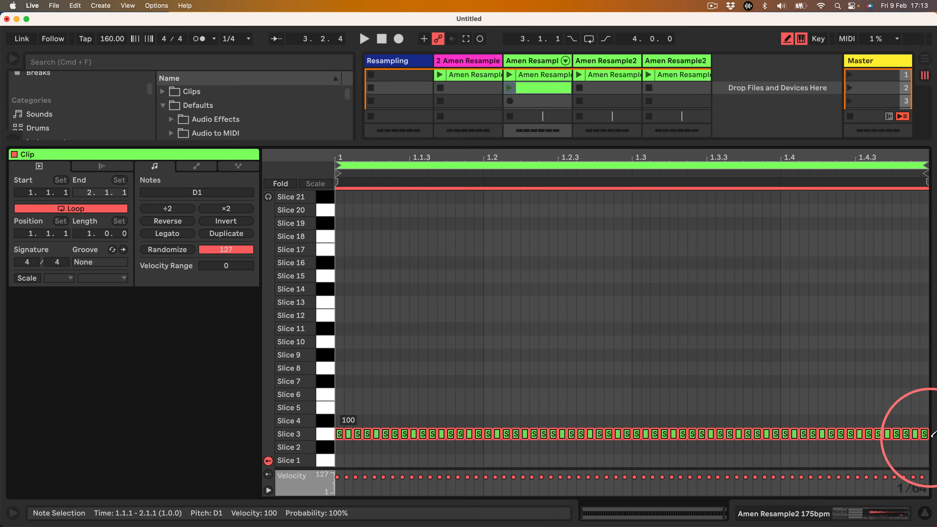
pyautogui.click(800, 515)
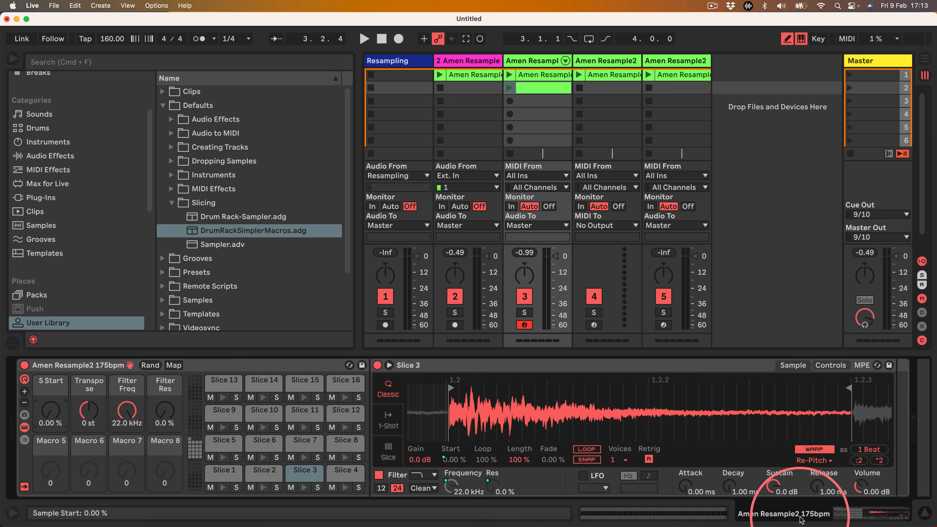
pyautogui.rightClick(52, 414)
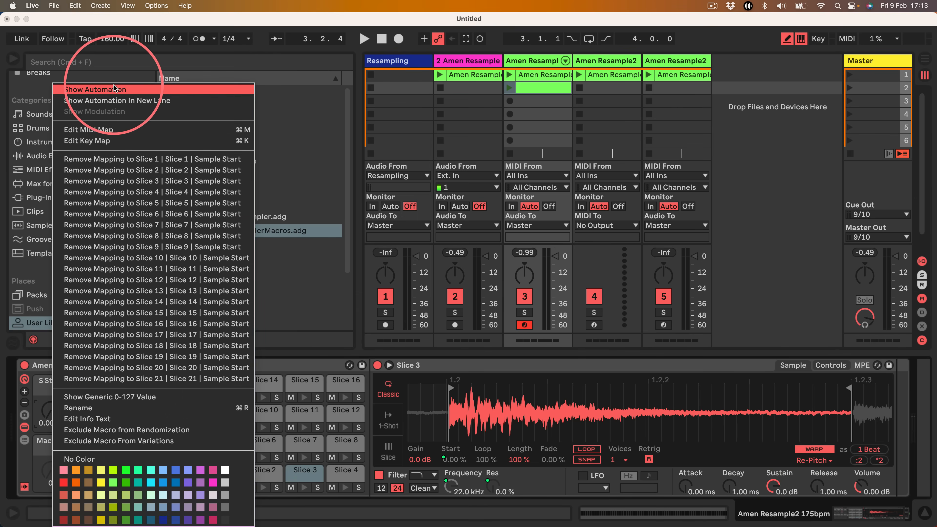
pyautogui.click(95, 90)
pyautogui.press('Tab')
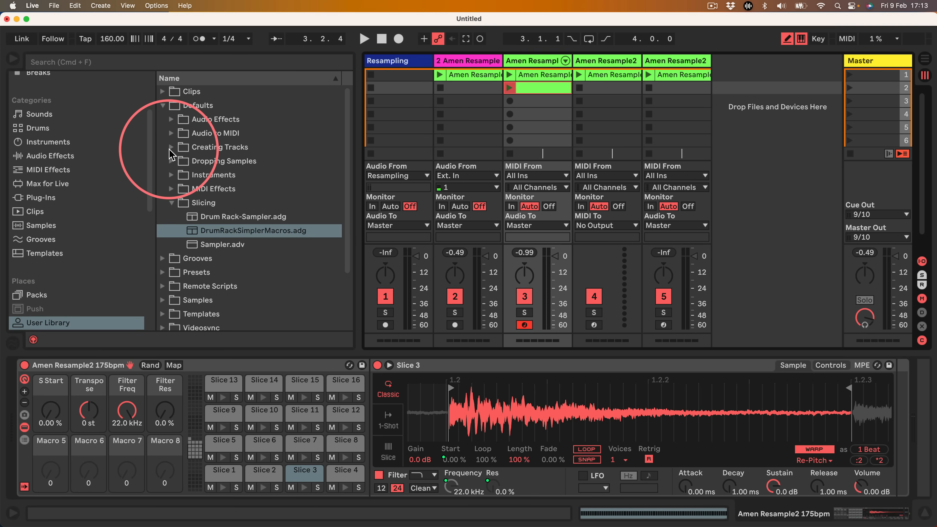
pyautogui.rightClick(51, 406)
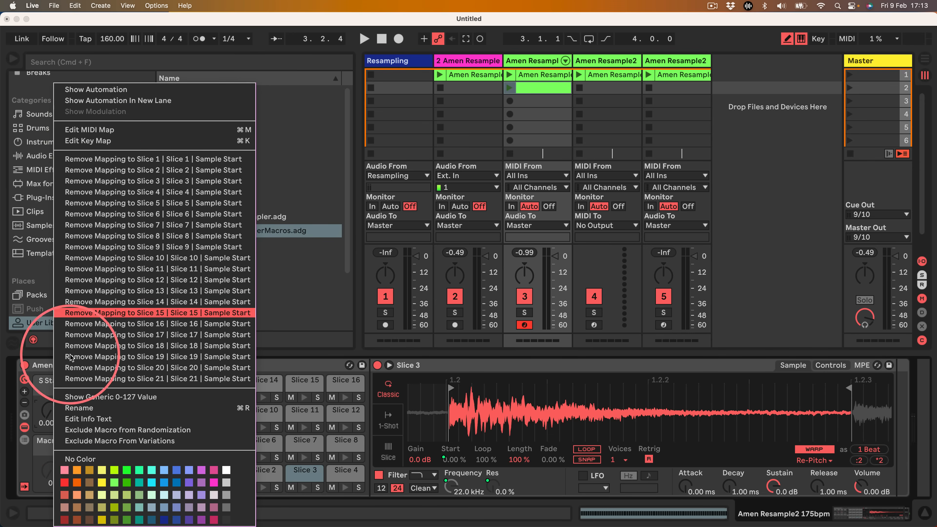
pyautogui.click(47, 366)
pyautogui.click(530, 88)
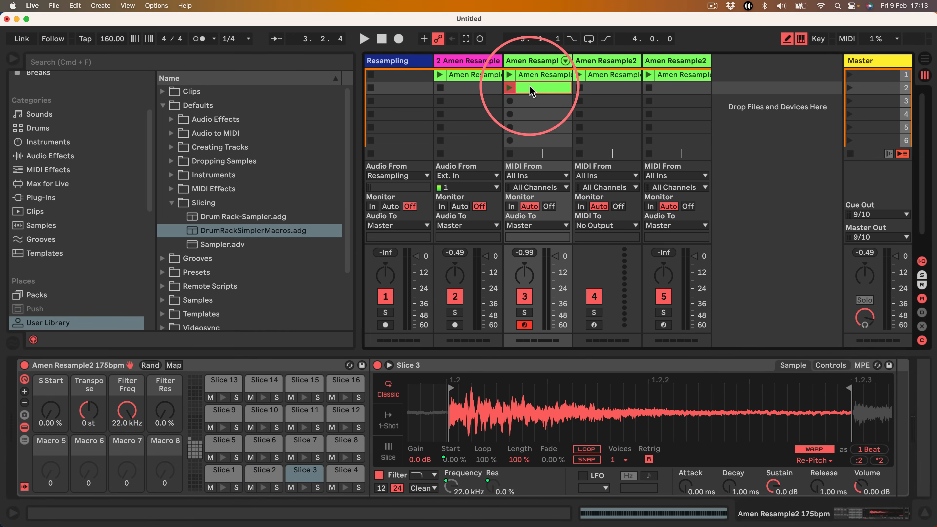
pyautogui.rightClick(53, 411)
pyautogui.press('Escape')
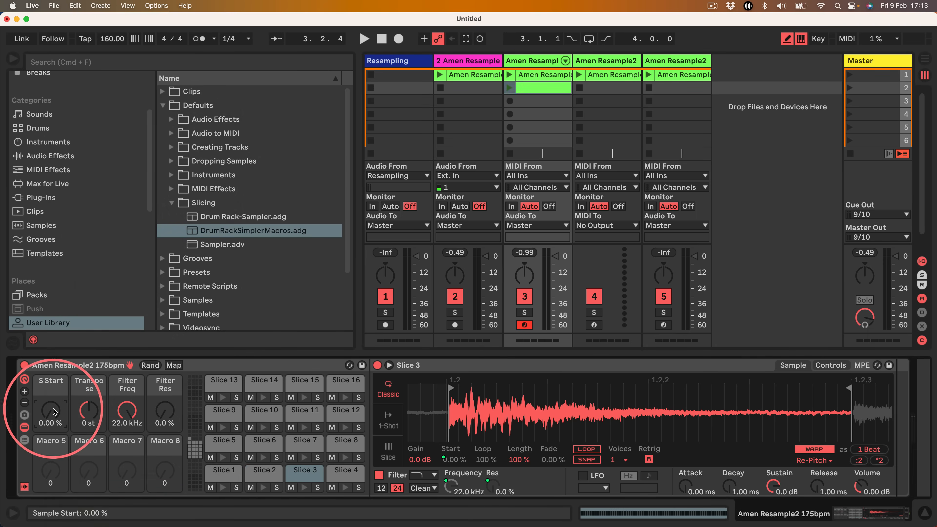
pyautogui.rightClick(49, 410)
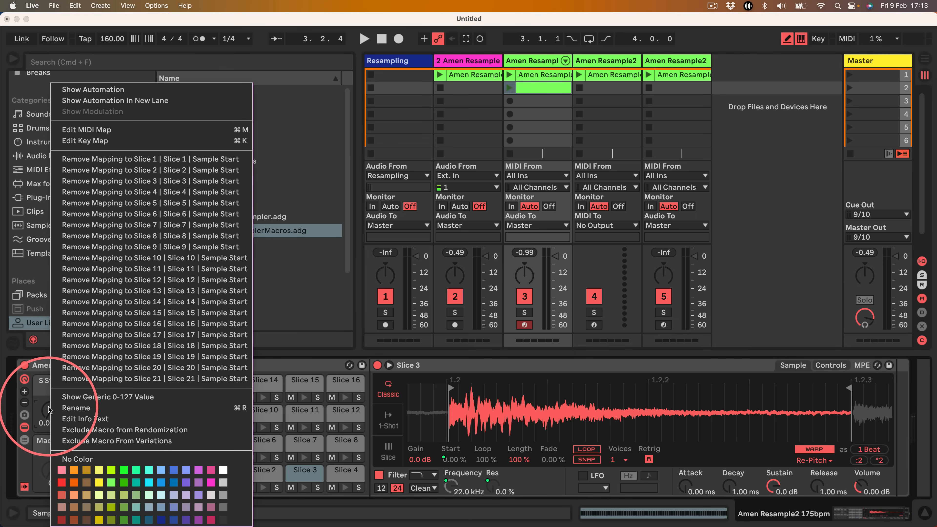
pyautogui.press('Escape')
# - Draw a rising linear S Start automation ramp from minimum to maximum across the bar in the new clip's rack envelope
pyautogui.doubleClick(515, 87)
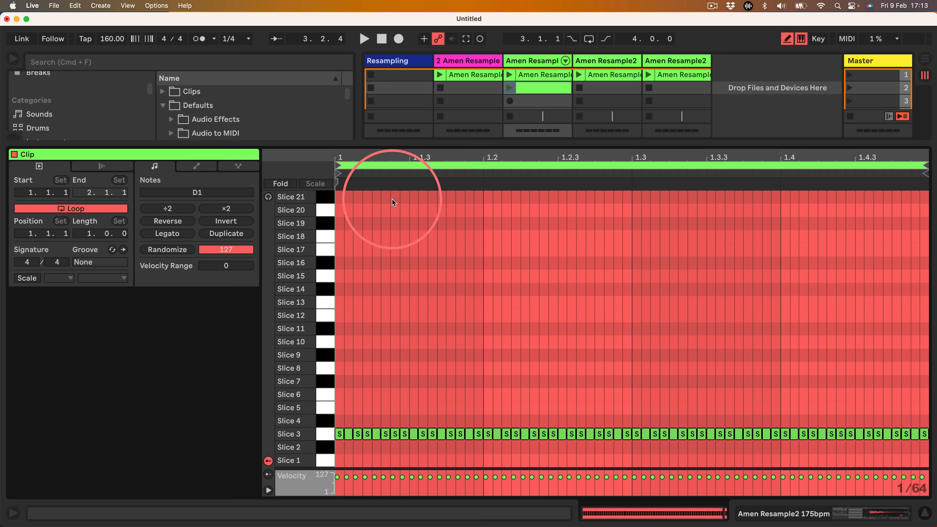
pyautogui.click(197, 166)
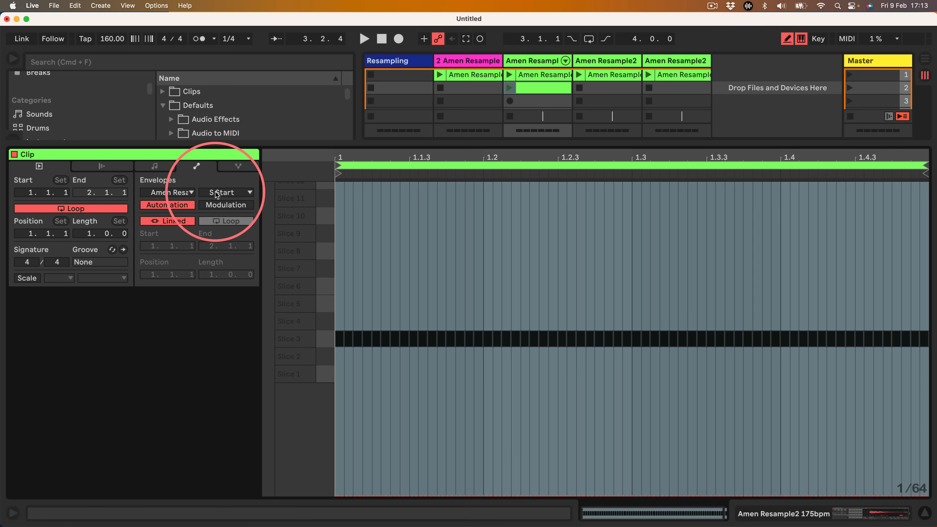
pyautogui.click(184, 193)
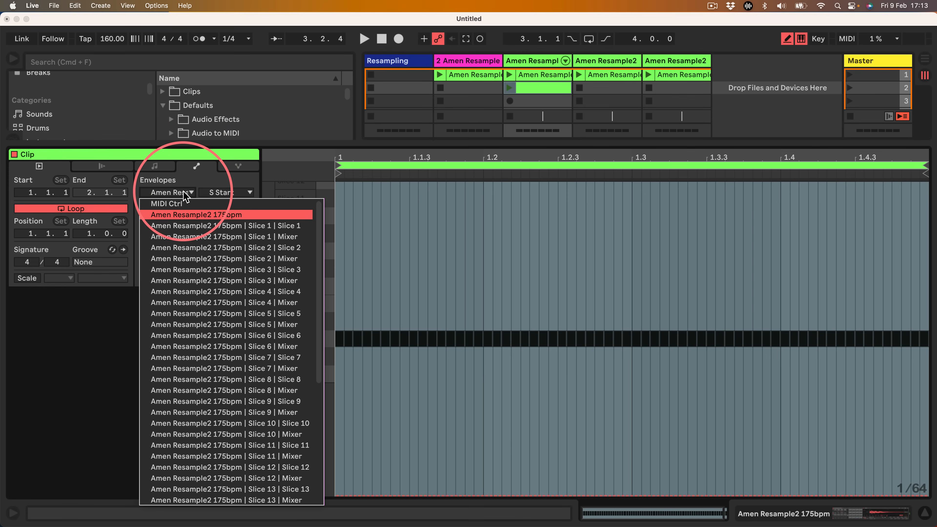
pyautogui.click(195, 214)
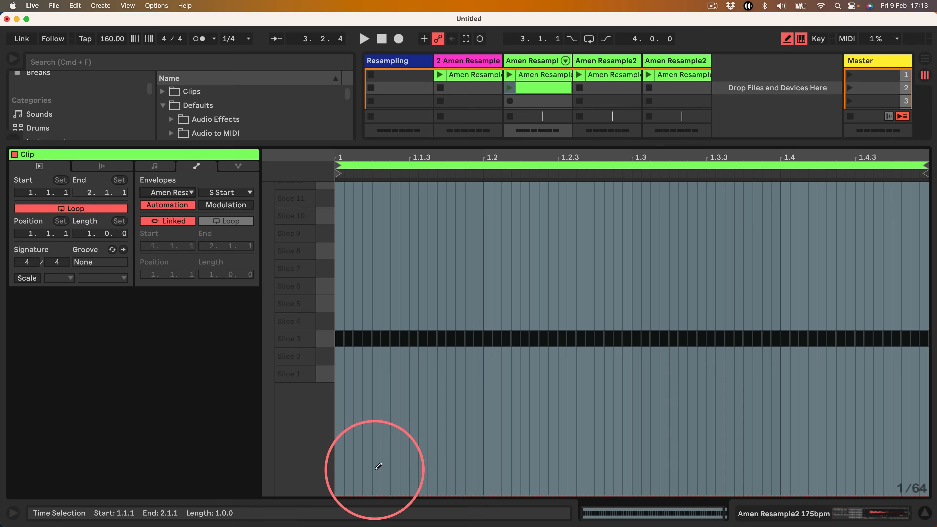
pyautogui.press('b')
pyautogui.moveTo(376, 495)
pyautogui.mouseDown()
pyautogui.moveTo(336, 496)
pyautogui.moveTo(847, 188)
pyautogui.moveTo(928, 183)
pyautogui.mouseUp()
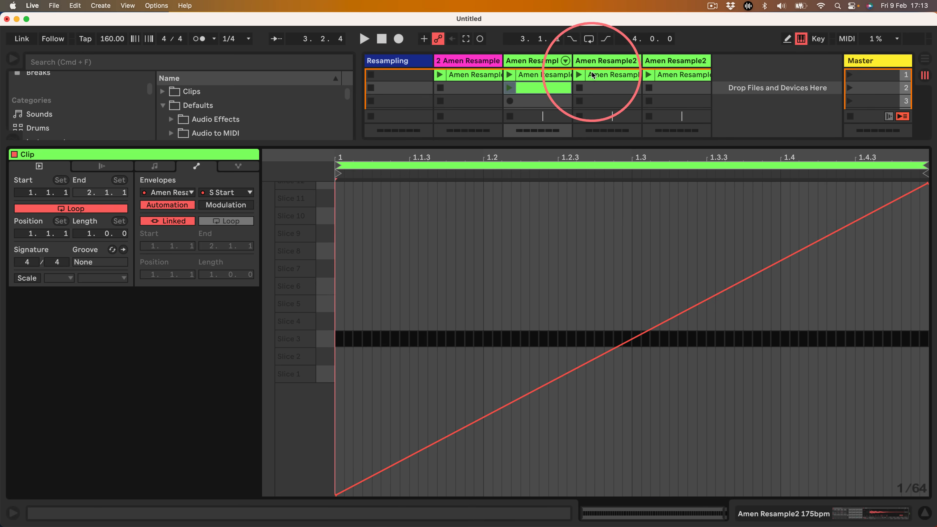
# - Launch the automated Slice 3 clip and set the rack's Transpose macro to +12 st during playback
pyautogui.click(509, 88)
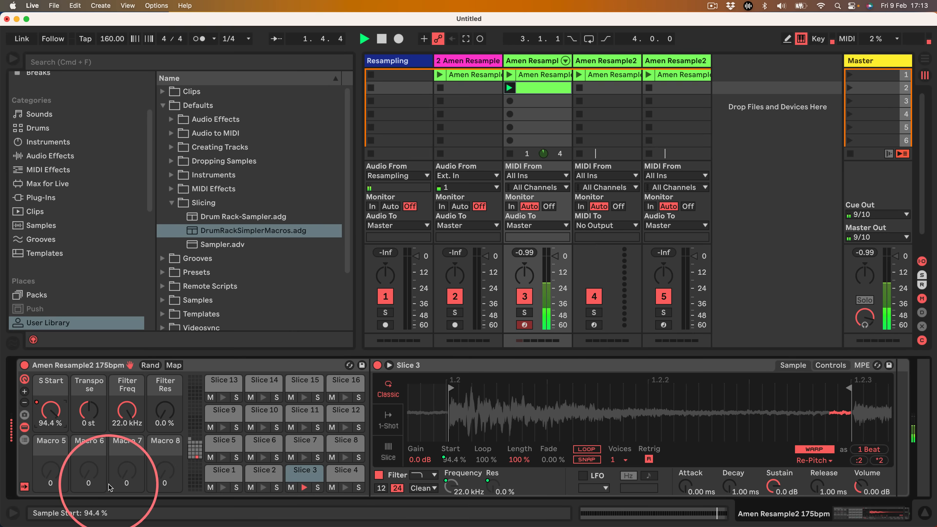
pyautogui.moveTo(85, 414)
pyautogui.mouseDown()
pyautogui.moveTo(85, 391)
pyautogui.moveTo(85, 418)
pyautogui.mouseUp()
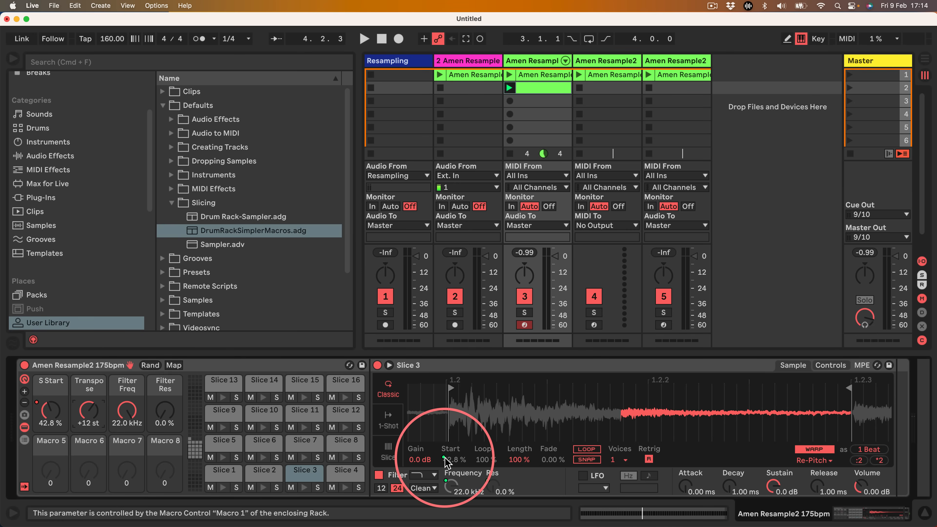
# - Switch warping off and back on for Slice 3's Simpler
pyautogui.click(814, 450)
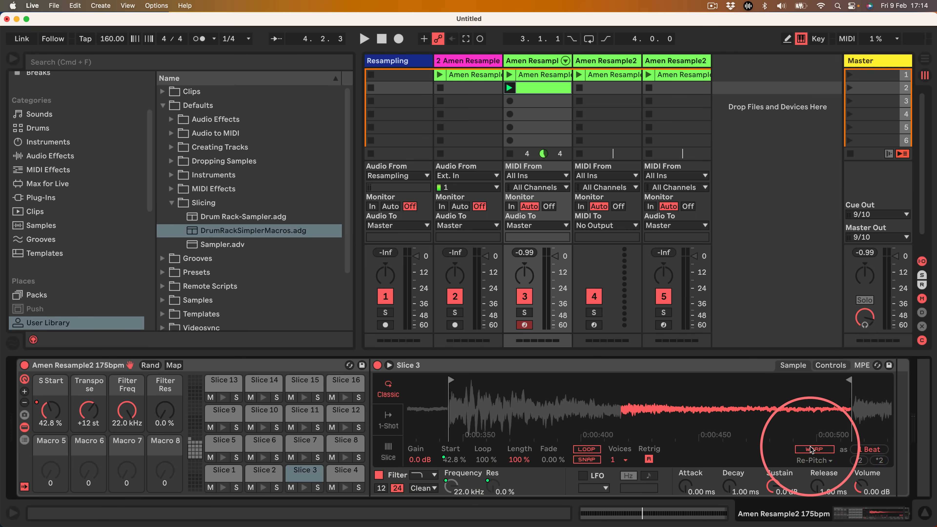
pyautogui.click(813, 449)
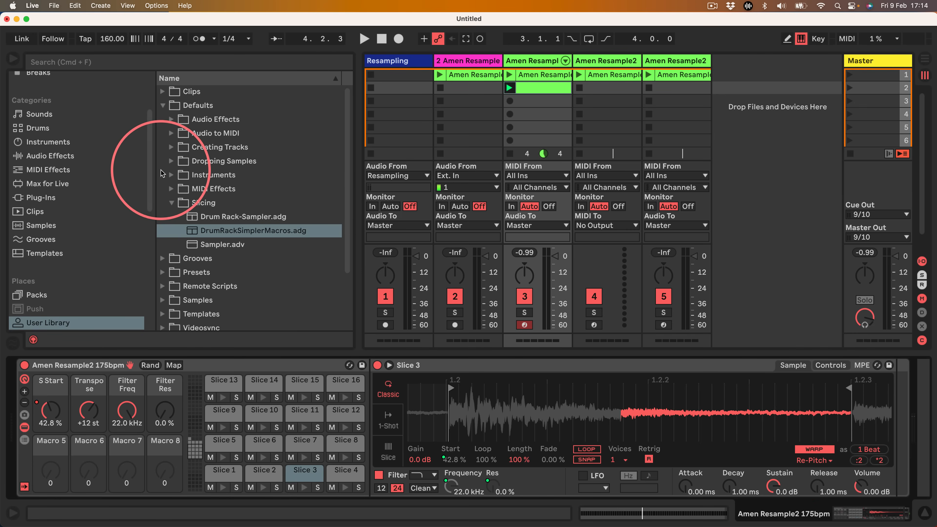
# - Review the Dropping Samples defaults and its On Device View folder, and collapse the Dropping Samples and Slicing folders
pyautogui.click(171, 161)
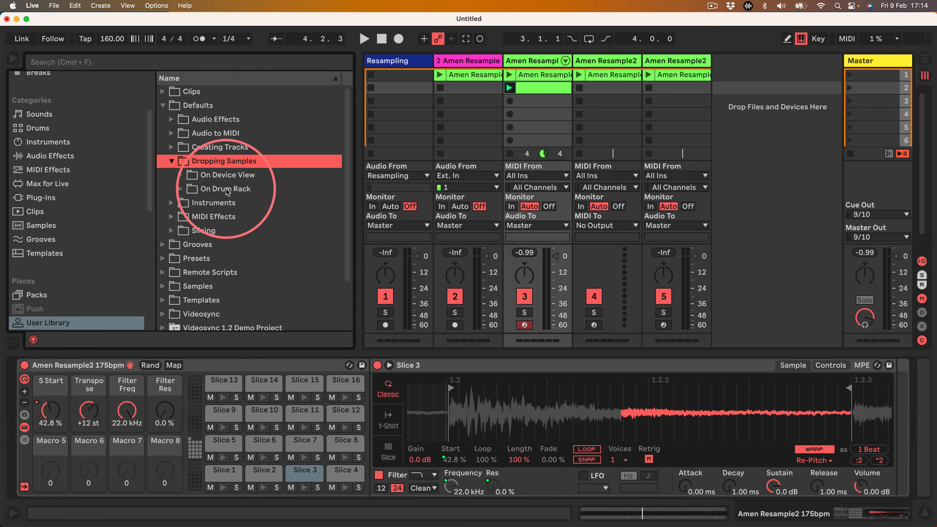
pyautogui.click(180, 175)
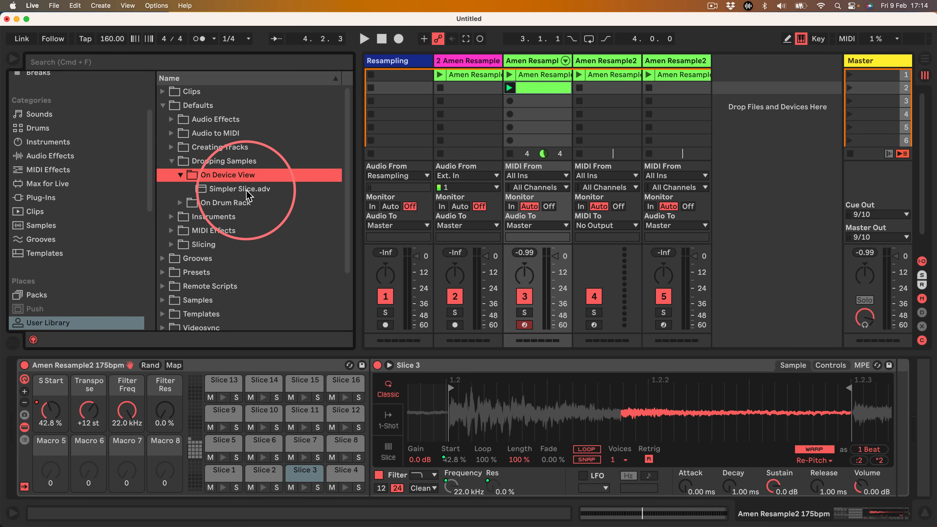
pyautogui.click(172, 161)
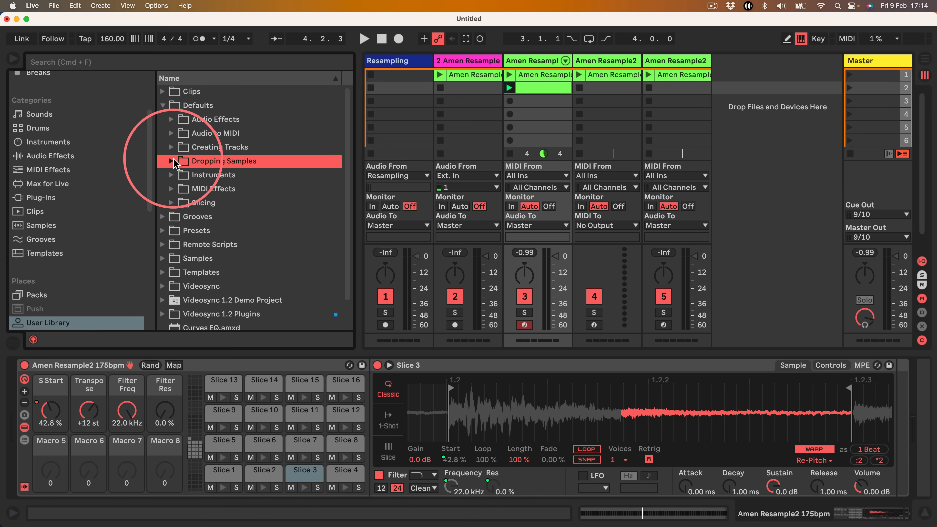
pyautogui.click(174, 202)
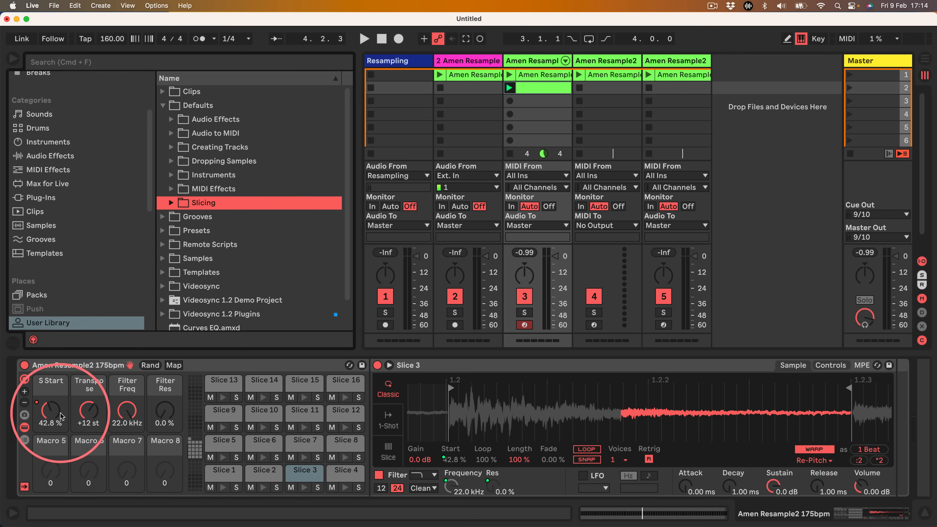
# - Play the clip again and sweep the Filter Freq macro, ending at 143 Hz
pyautogui.press('space')
pyautogui.moveTo(125, 405); pyautogui.dragTo(125, 410)
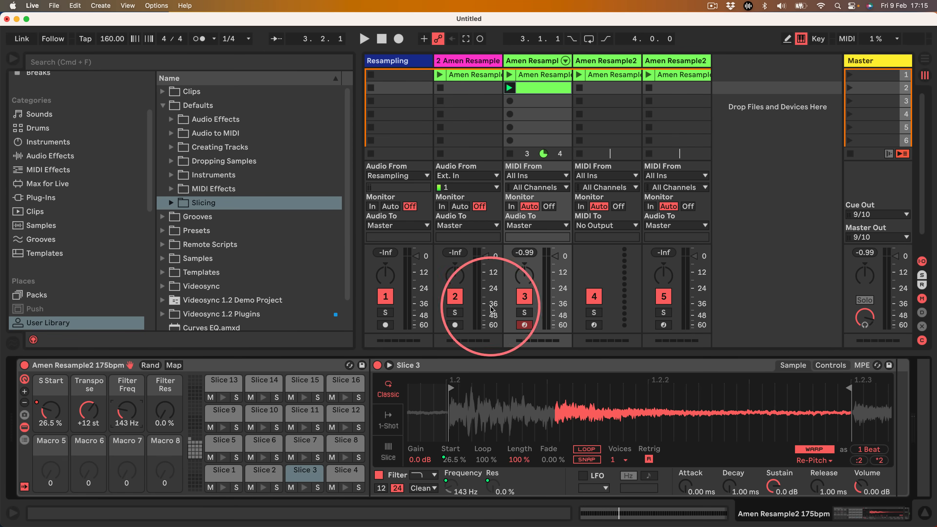
# - Add an empty Drum Rack on a new MIDI track after the existing sliced tracks
pyautogui.click(683, 62)
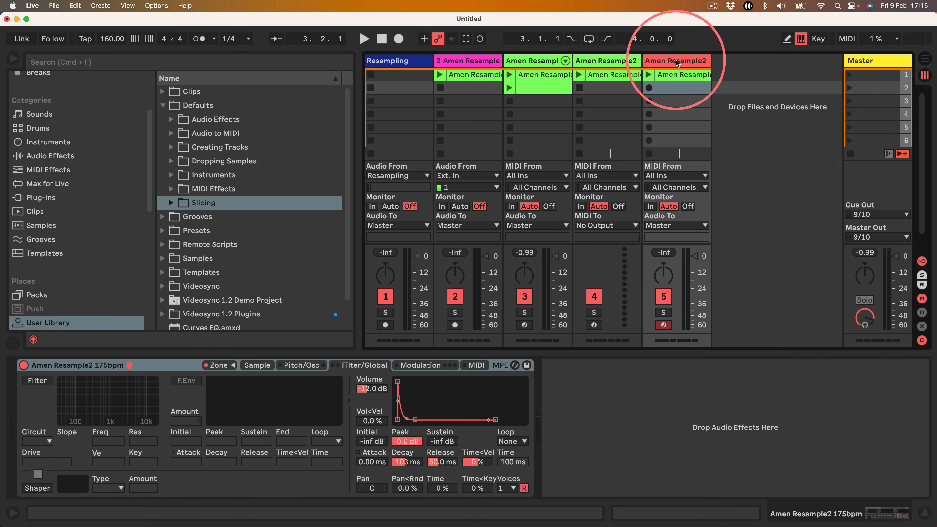
pyautogui.click(744, 127)
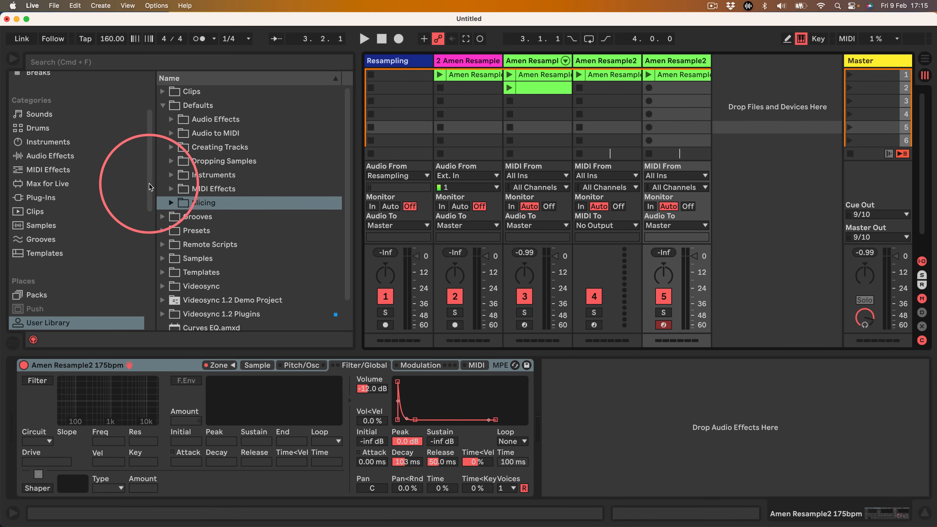
pyautogui.click(23, 129)
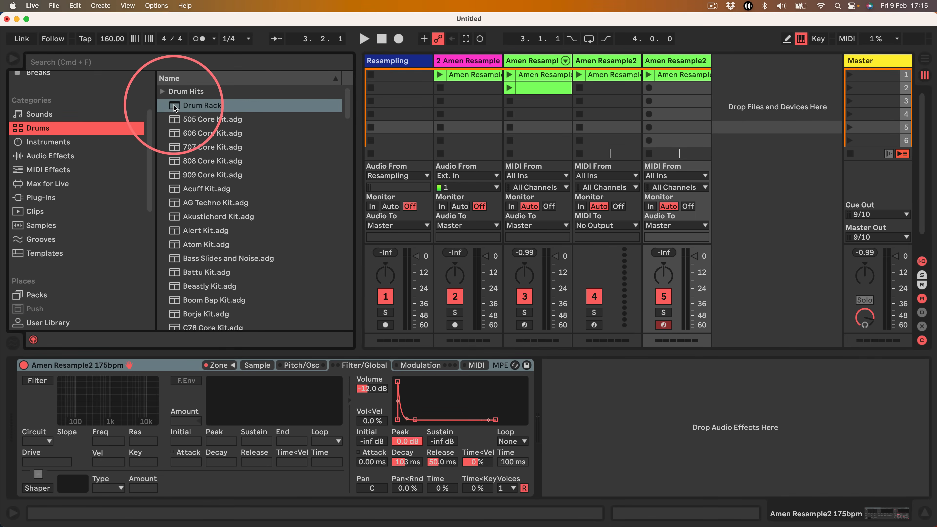
pyautogui.moveTo(199, 106); pyautogui.dragTo(767, 115)
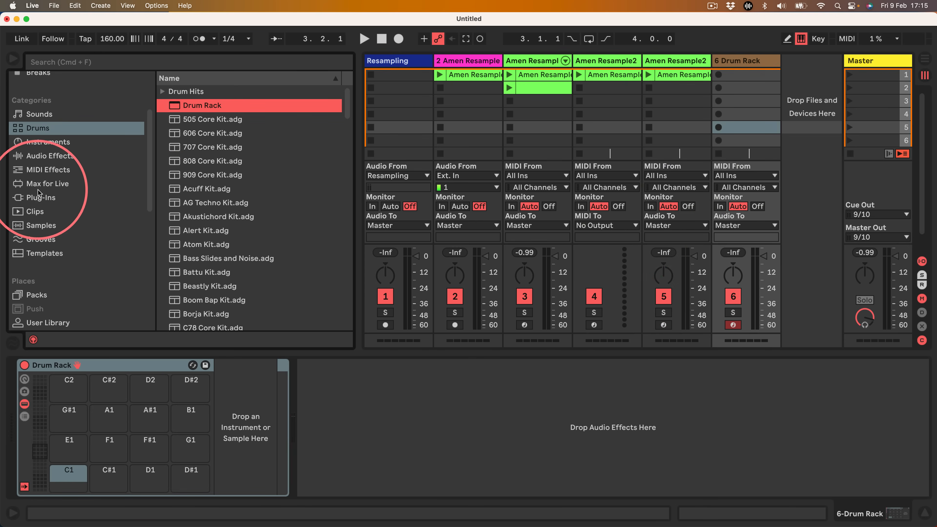
# - Load a Simpler onto the Drum Rack's C1 pad, set it to Classic mode, and show the rack's chain list
pyautogui.click(36, 144)
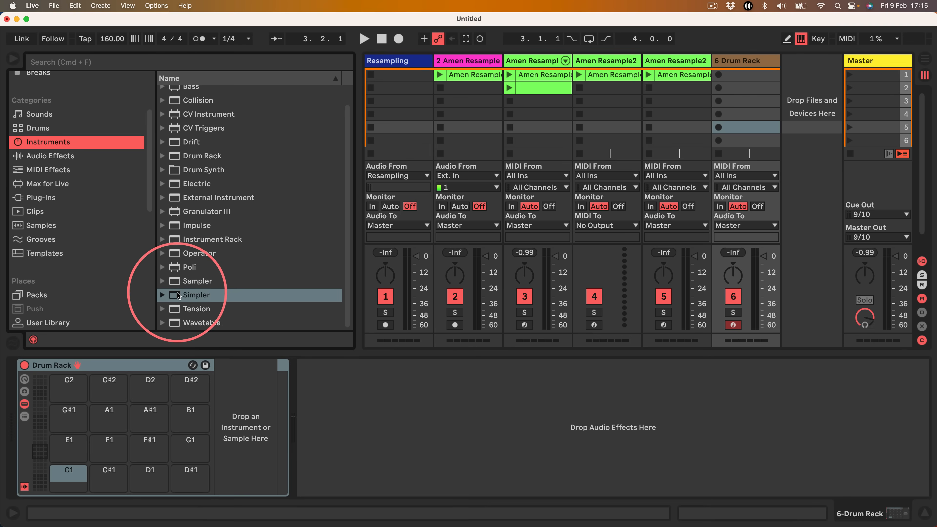
pyautogui.moveTo(177, 295); pyautogui.dragTo(68, 476)
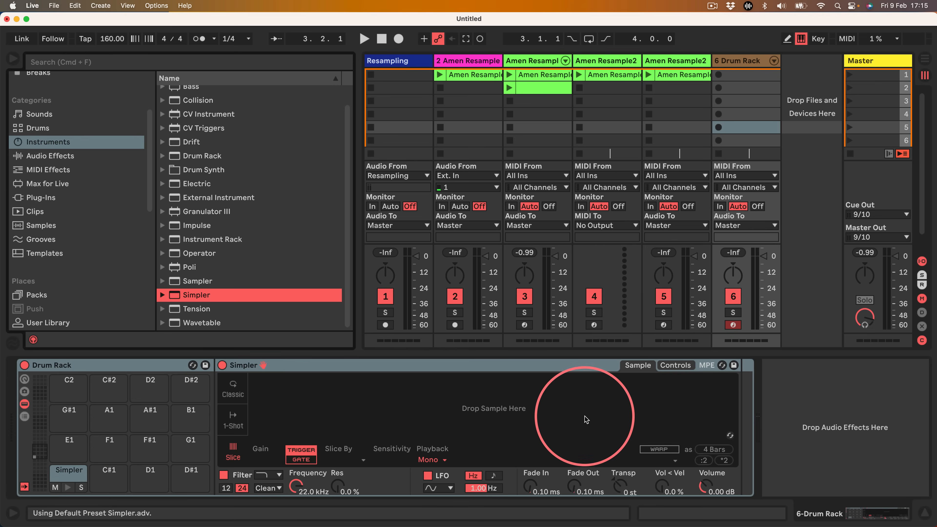
pyautogui.click(233, 389)
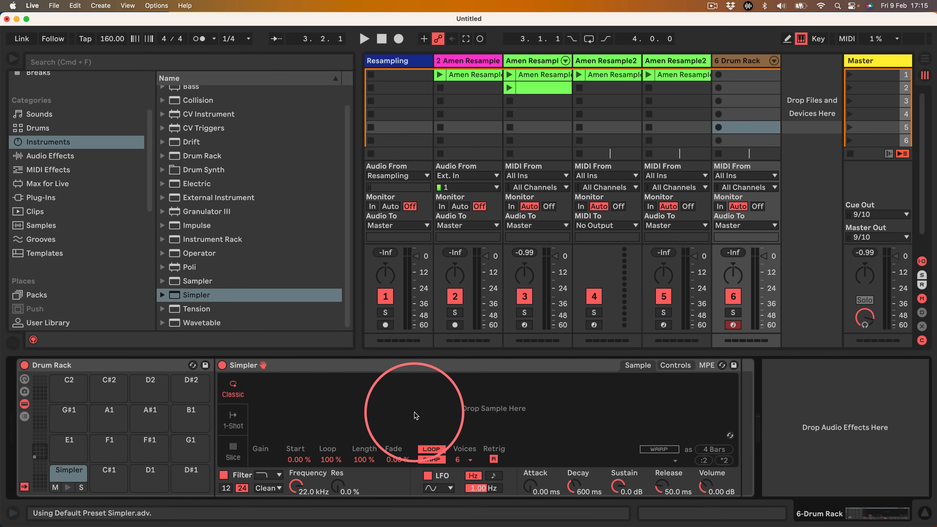
pyautogui.click(24, 417)
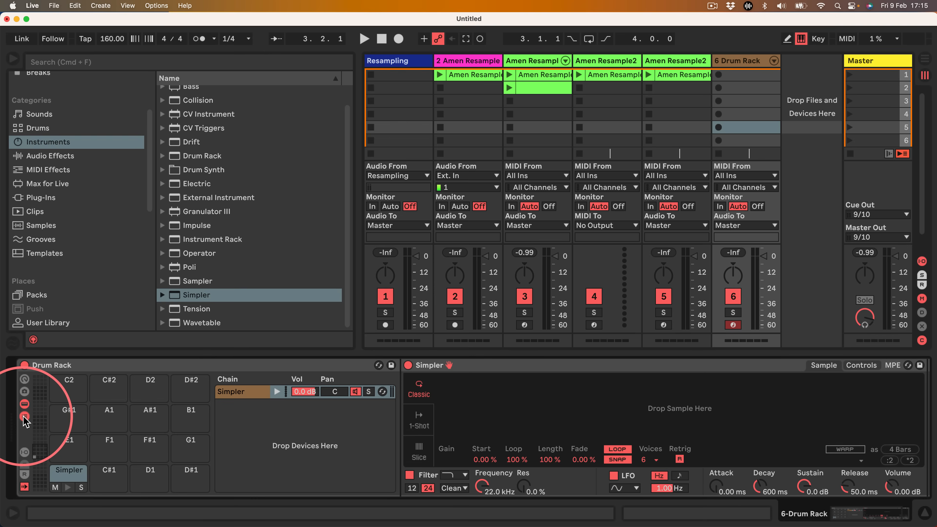
# - Show the Drum Rack's input/output and return sections and create a return chain named Drum Buss
pyautogui.click(24, 453)
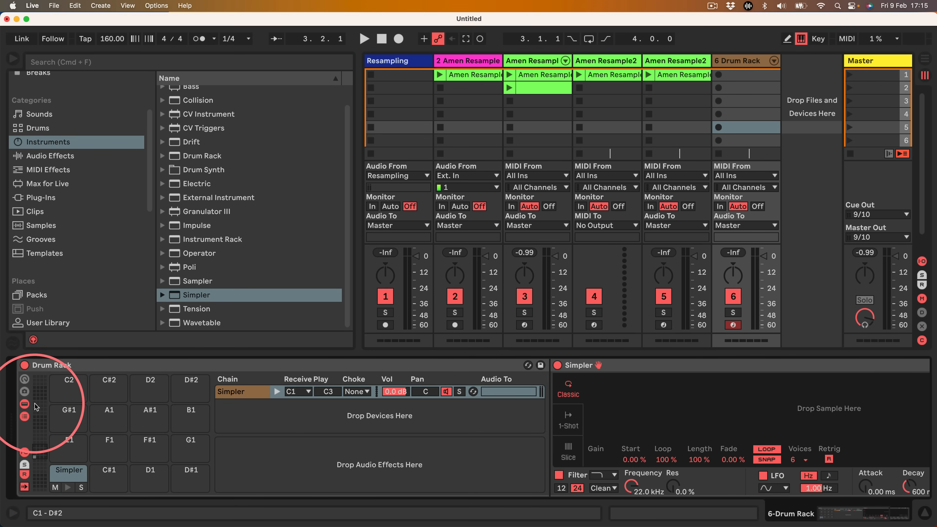
pyautogui.click(25, 405)
pyautogui.click(25, 405)
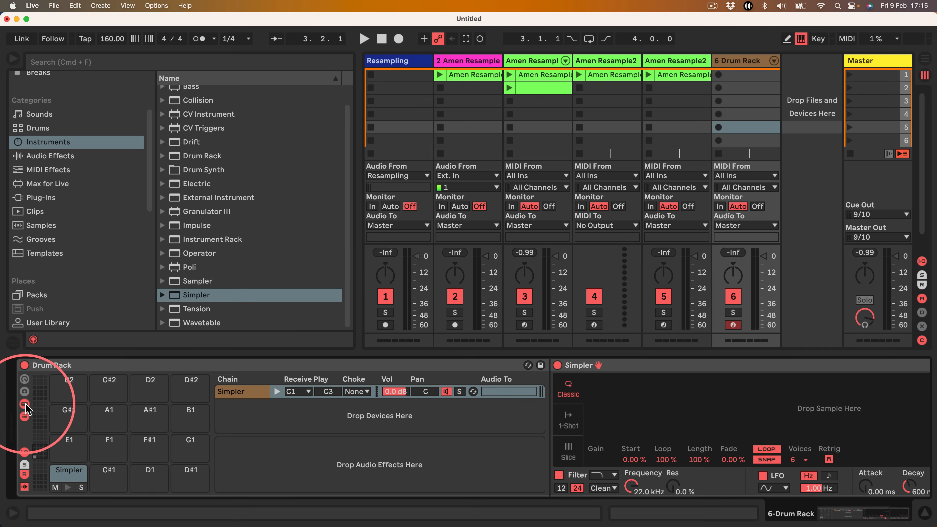
pyautogui.click(24, 416)
pyautogui.click(24, 417)
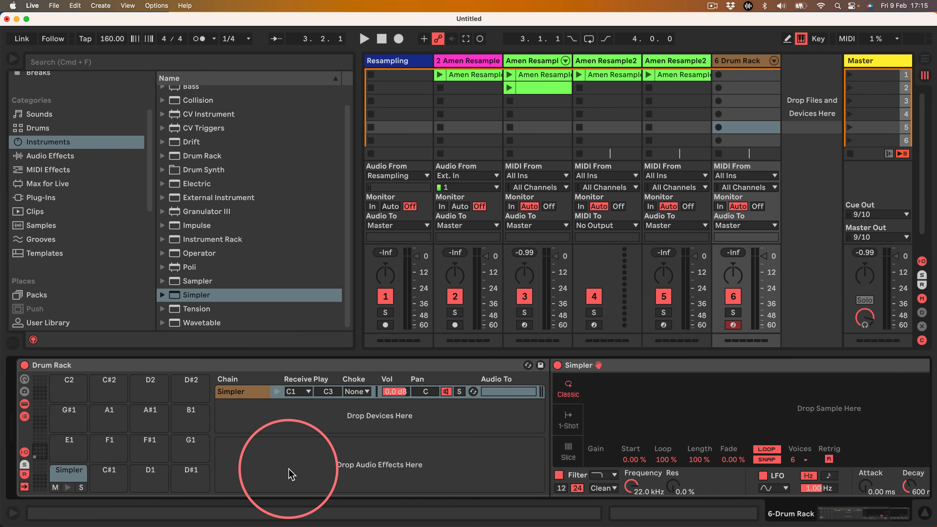
pyautogui.click(24, 452)
pyautogui.click(23, 453)
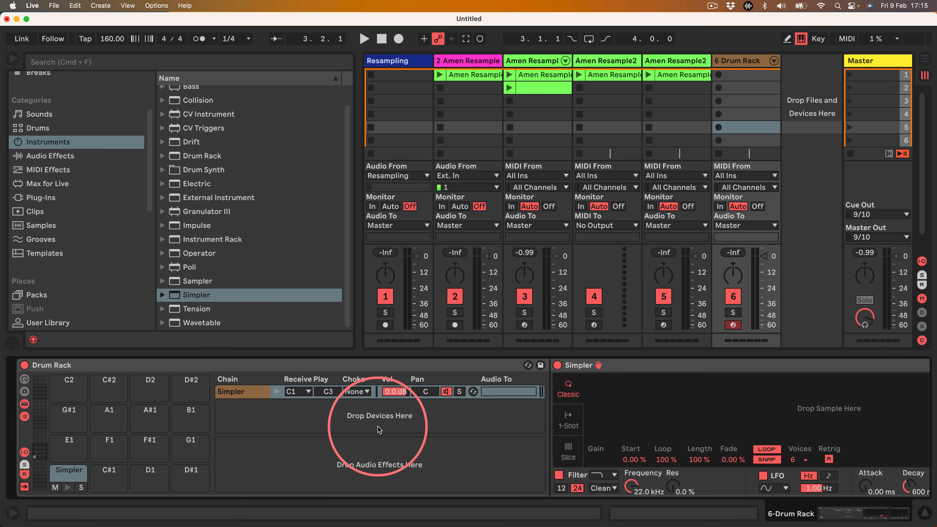
pyautogui.rightClick(314, 464)
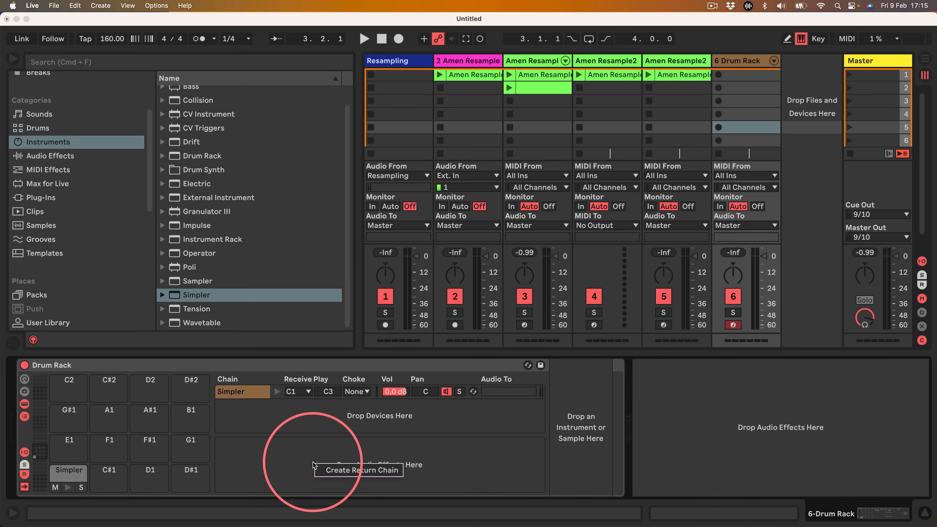
pyautogui.click(339, 470)
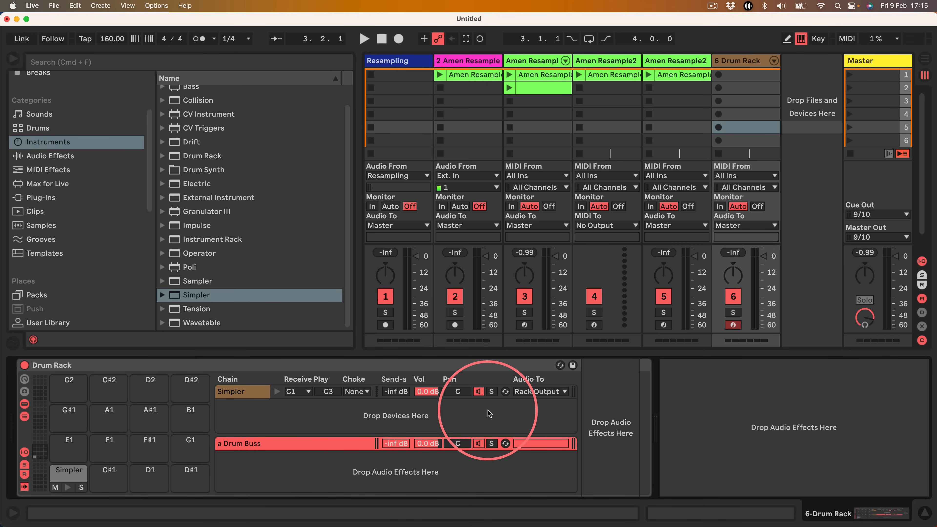
# - Route the Simpler chain's audio output to the Drum Buss return chain and select that return chain
pyautogui.click(546, 392)
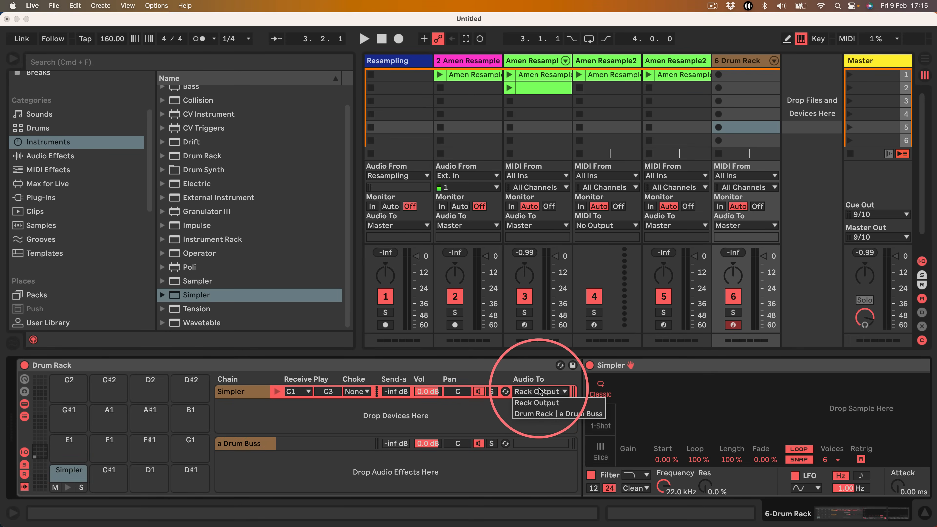
pyautogui.click(238, 391)
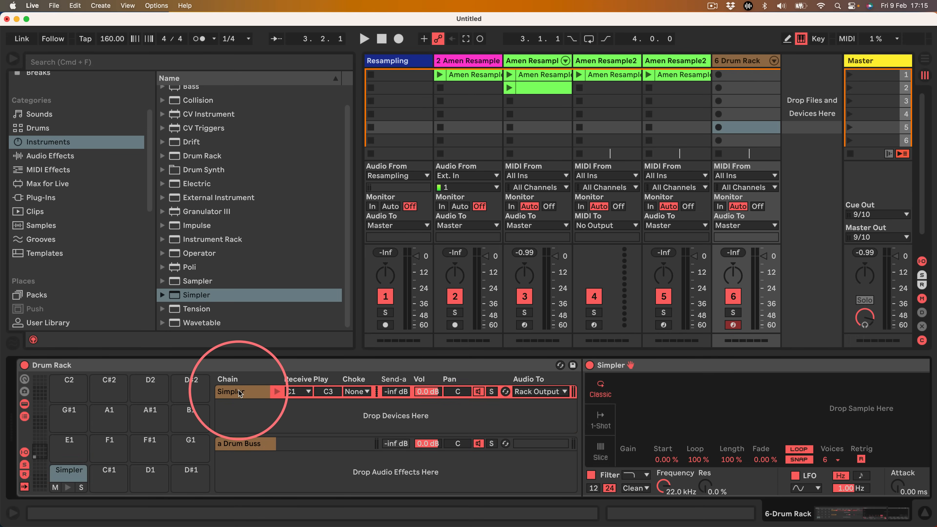
pyautogui.click(62, 475)
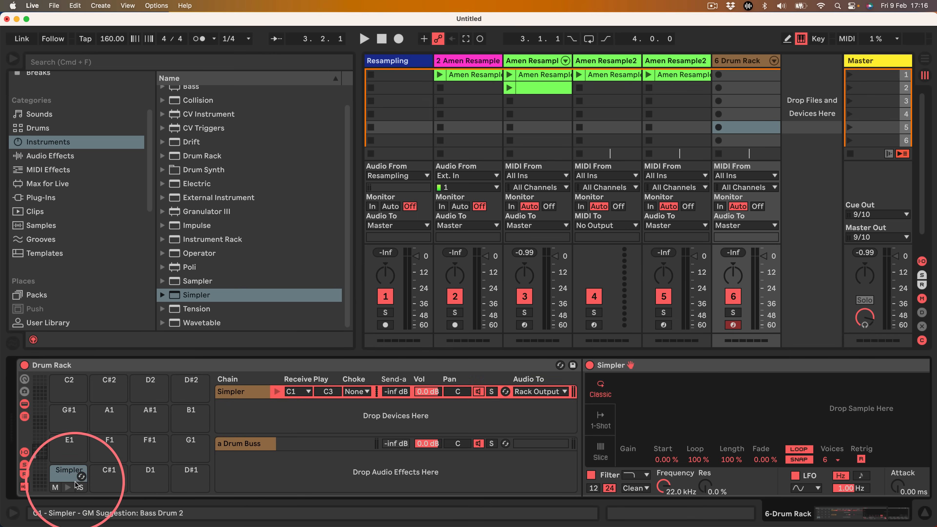
pyautogui.click(538, 392)
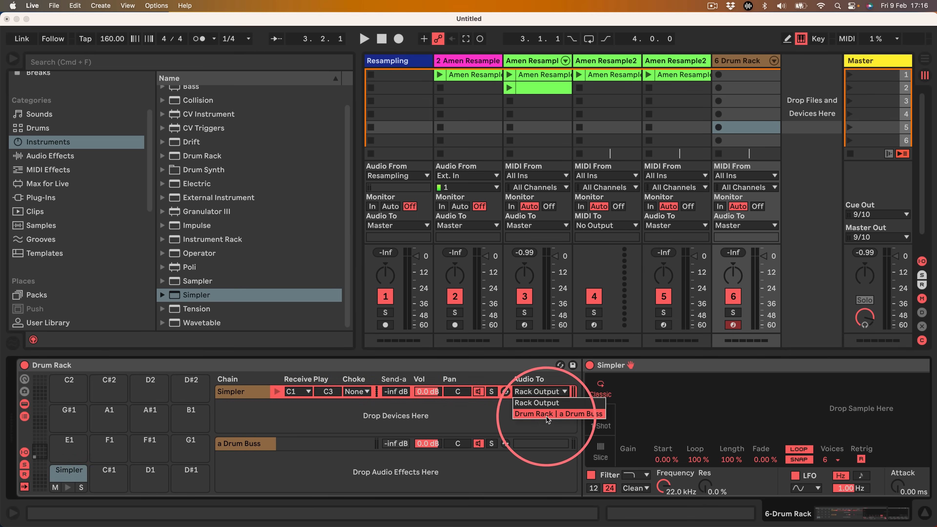
pyautogui.click(573, 414)
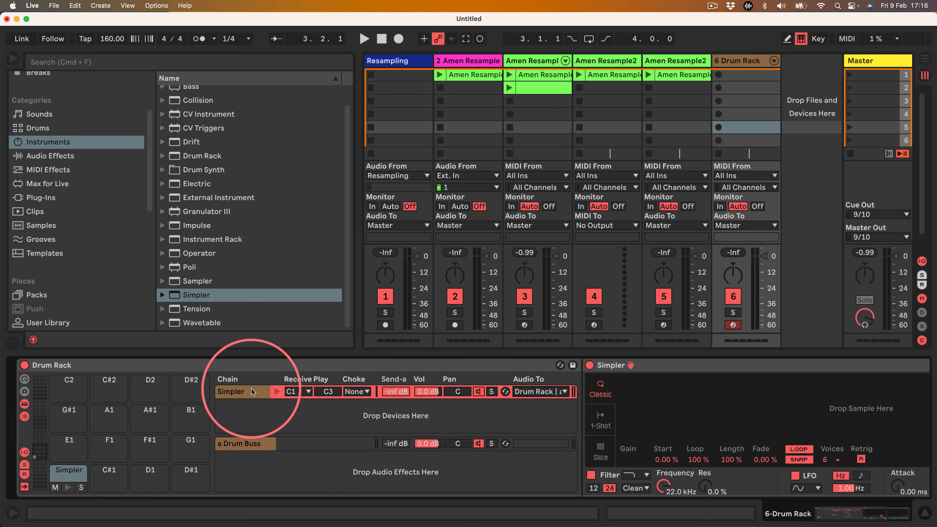
pyautogui.click(244, 445)
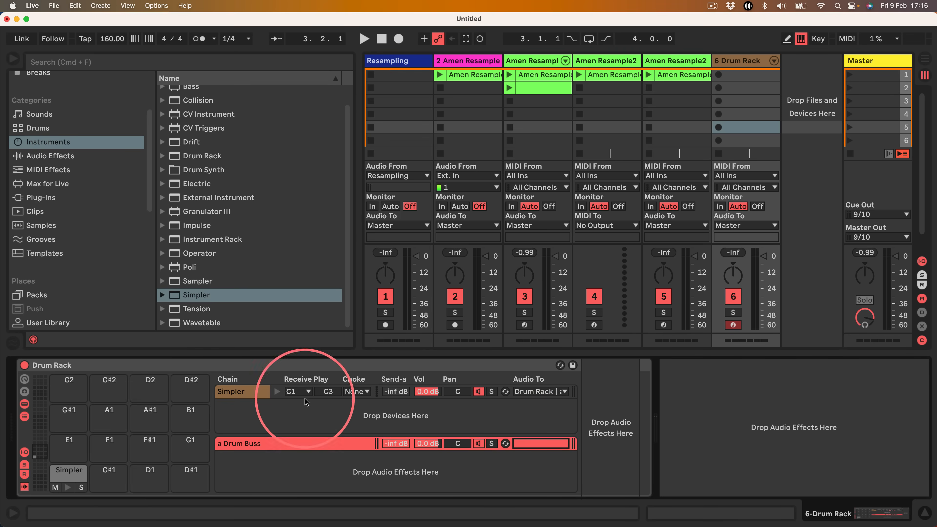
# - Save the Drum Rack to the User Library's Defaults > Slicing folder as DrumRackDrumBuss
pyautogui.click(71, 365)
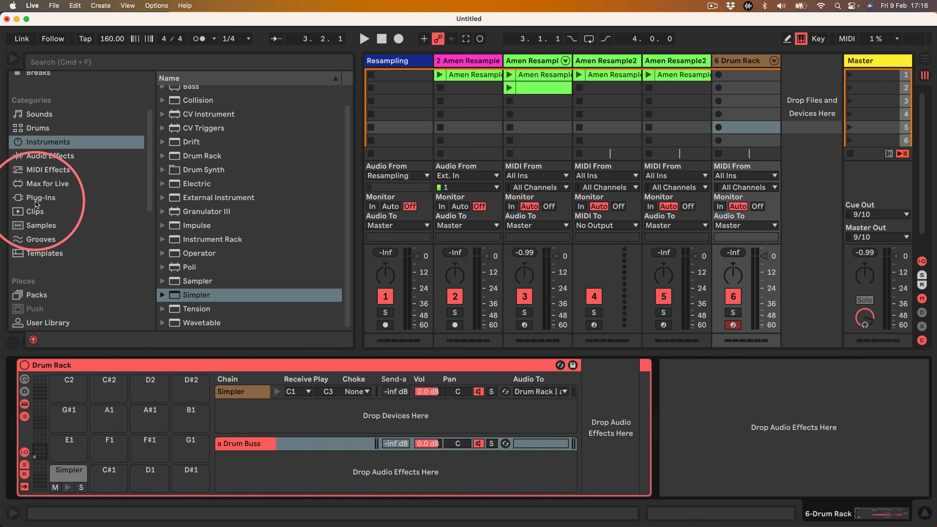
pyautogui.scroll(-5, 35, 204)
pyautogui.click(36, 161)
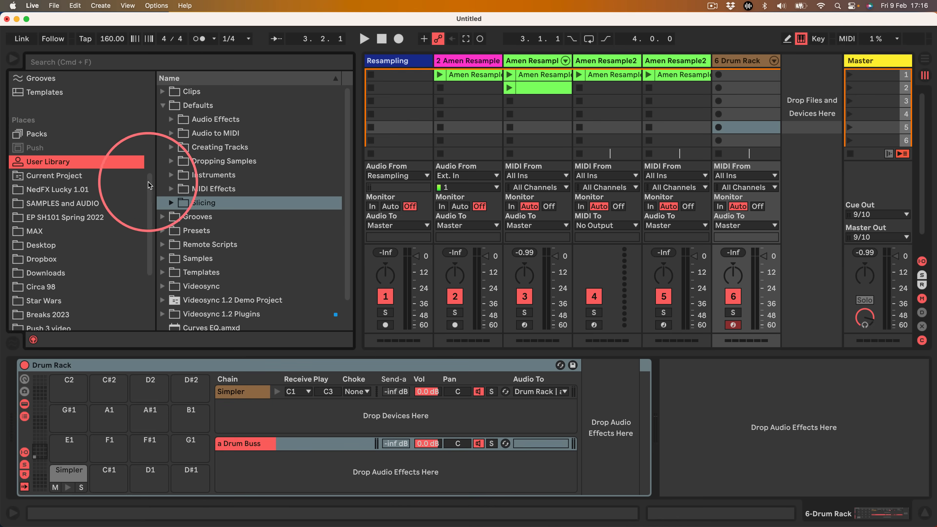
pyautogui.click(192, 203)
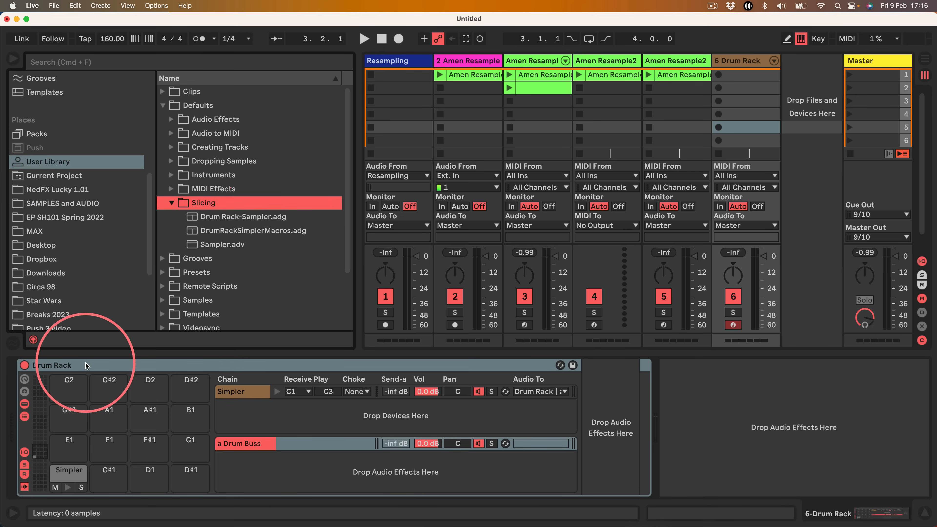
pyautogui.click(67, 365)
pyautogui.moveTo(196, 204); pyautogui.dragTo(194, 204)
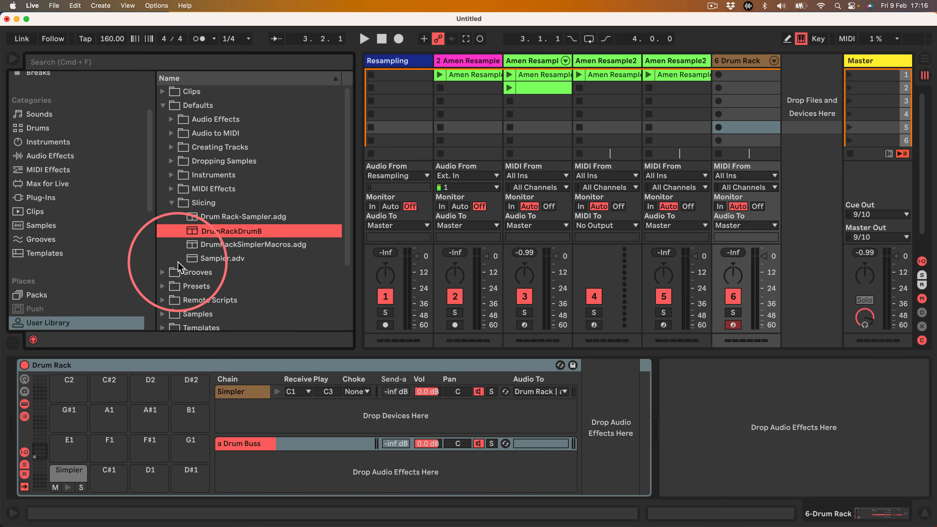
pyautogui.press('Return')
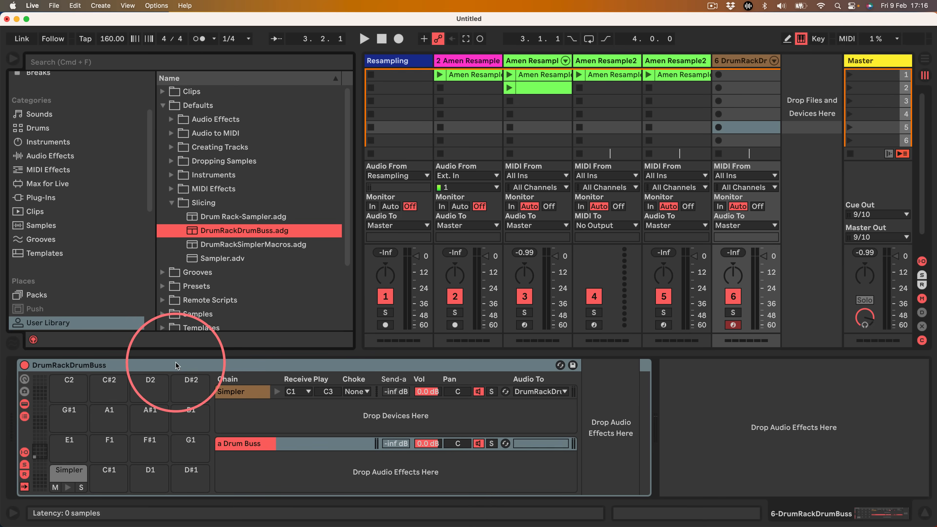
# - Delete the Drum Rack track and slice the Amen Resample2 audio clip by transient to a new MIDI track with the DrumRackDrumBuss preset
pyautogui.click(734, 59)
pyautogui.press('Delete')
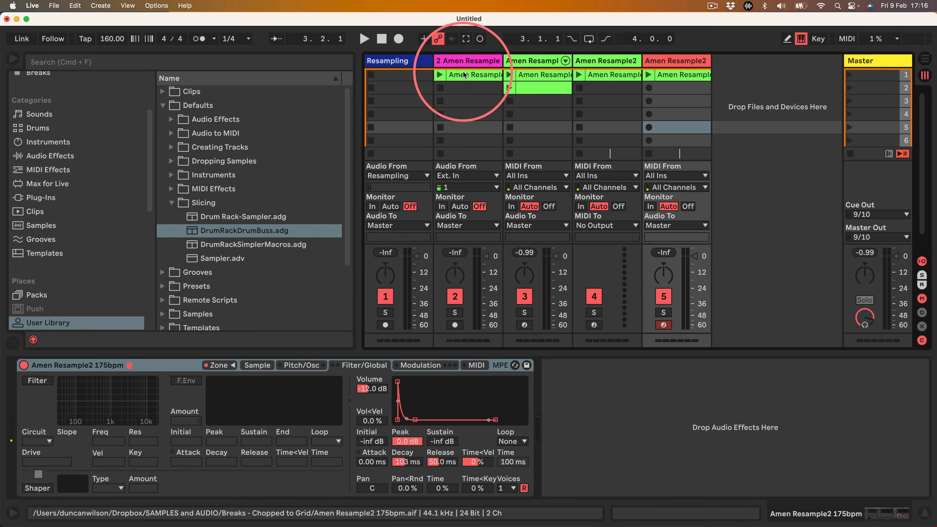
pyautogui.rightClick(464, 76)
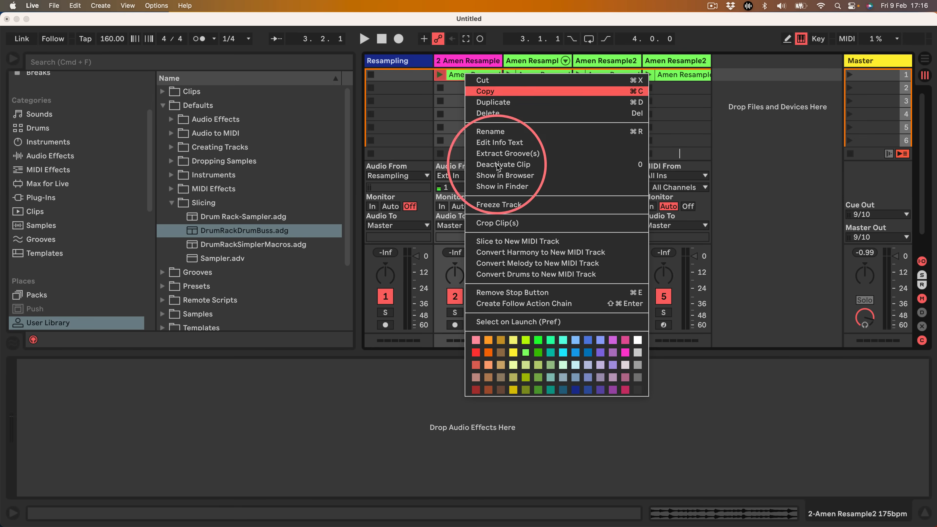
pyautogui.click(512, 241)
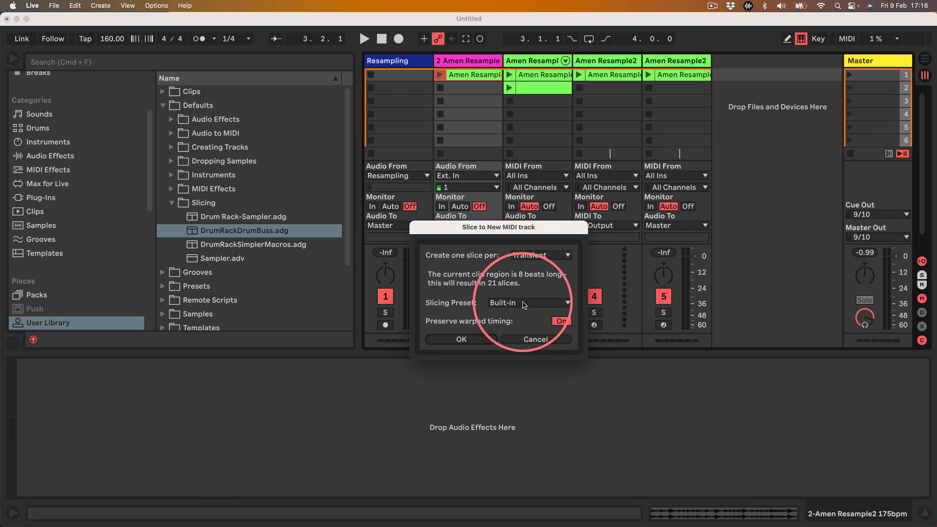
pyautogui.click(503, 303)
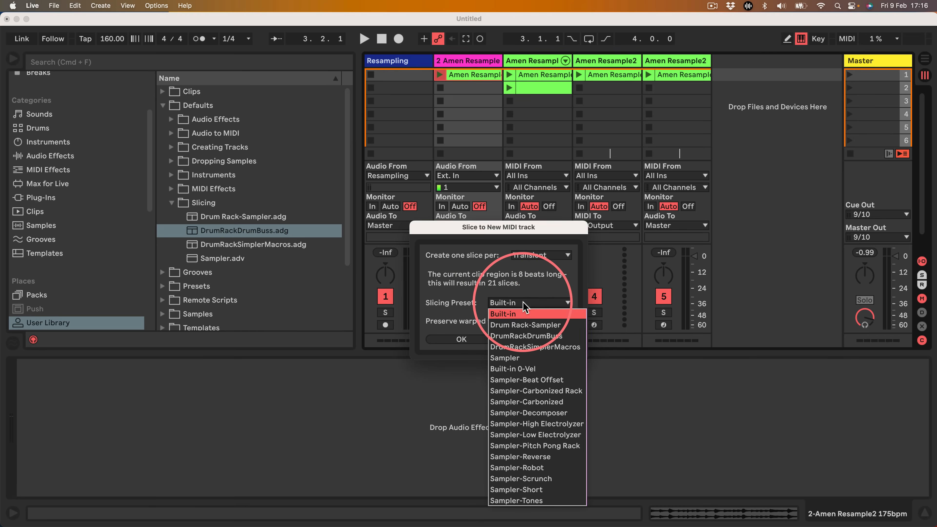
pyautogui.click(535, 336)
pyautogui.click(476, 340)
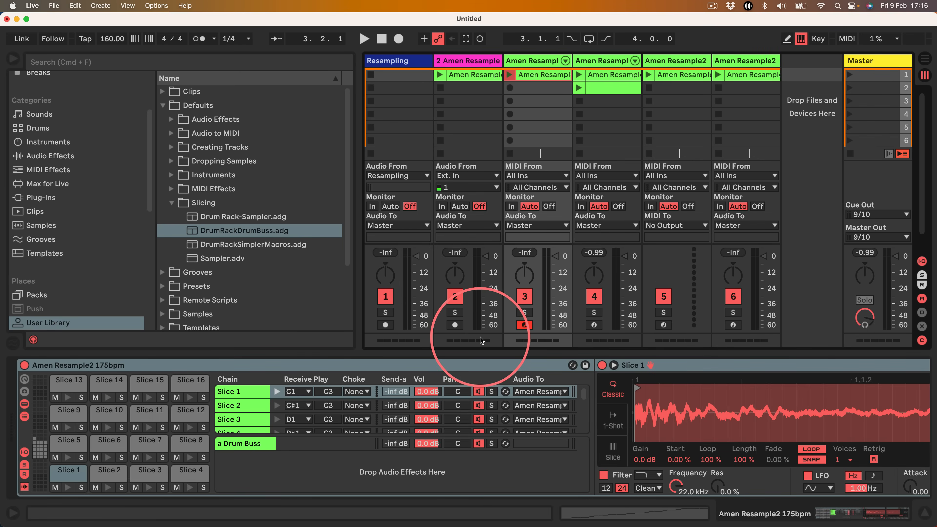
# - Audition slices through the Drum Buss return chain with the rack's Auto Select turned off
pyautogui.press('a')
pyautogui.press('w')
pyautogui.click(240, 444)
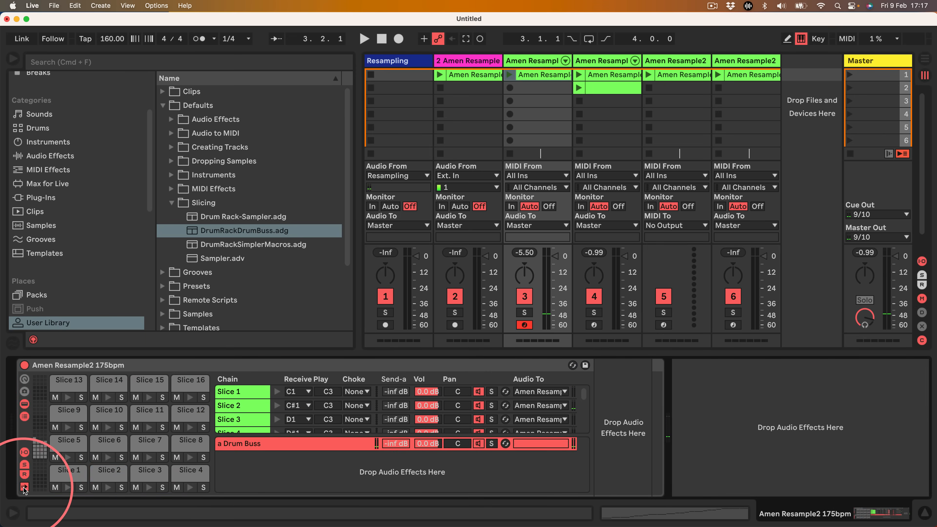
pyautogui.click(24, 487)
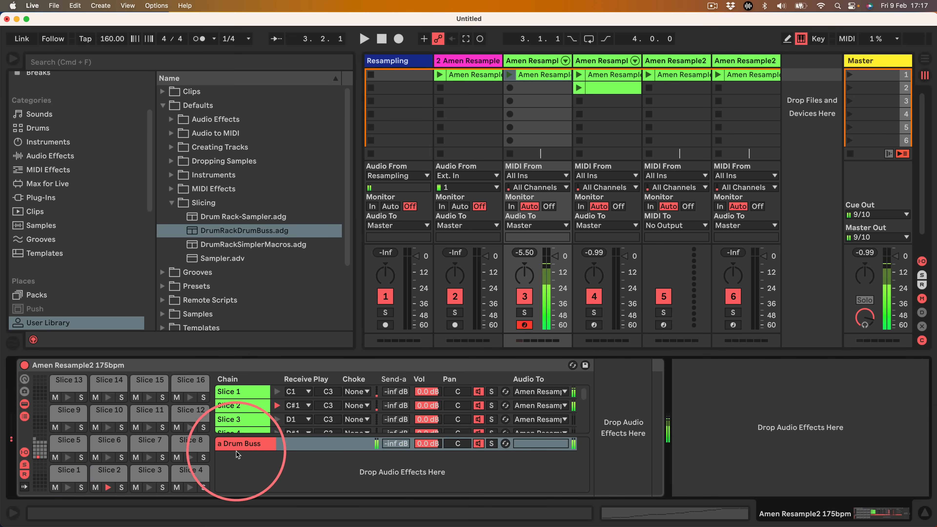
pyautogui.click(244, 445)
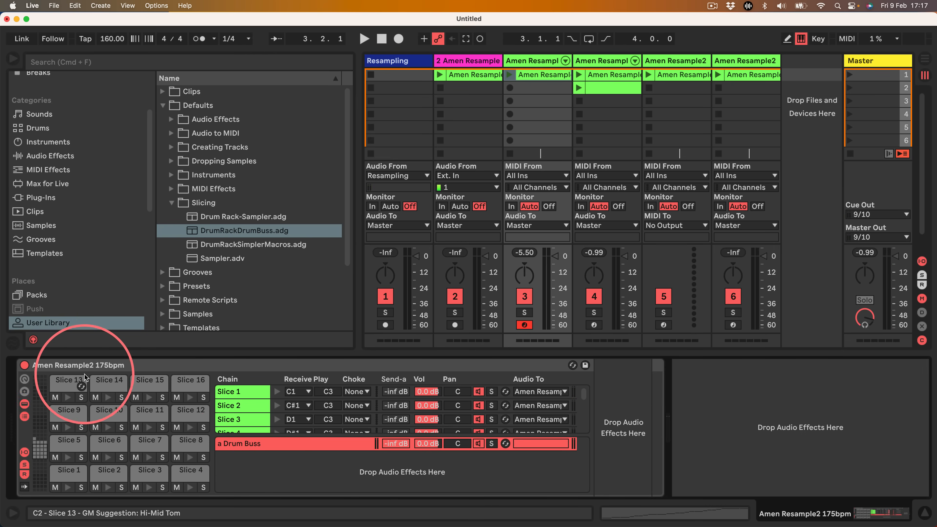
# - Remove the sliced Drum Rack from track 3 and delete the last Amen Resample2 track
pyautogui.click(74, 366)
pyautogui.press('Delete')
pyautogui.click(738, 61)
pyautogui.press('Delete')
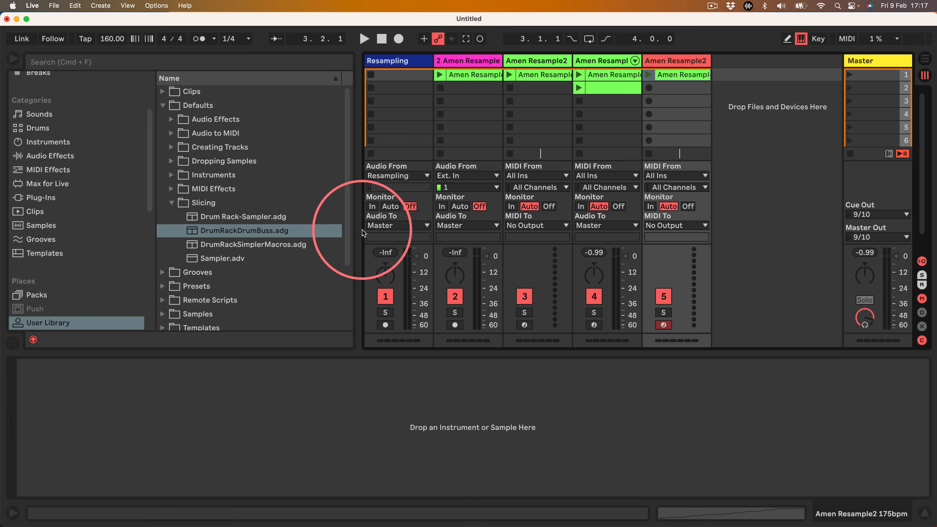
# - Add an empty Drum Rack on a new MIDI track after the last Amen track
pyautogui.scroll(4, 44, 288)
pyautogui.click(37, 216)
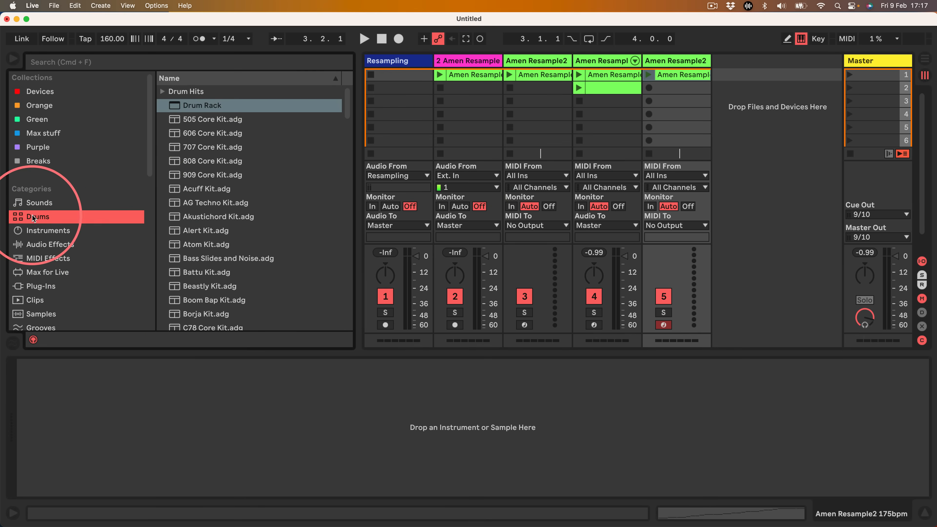
pyautogui.moveTo(191, 107); pyautogui.dragTo(731, 99)
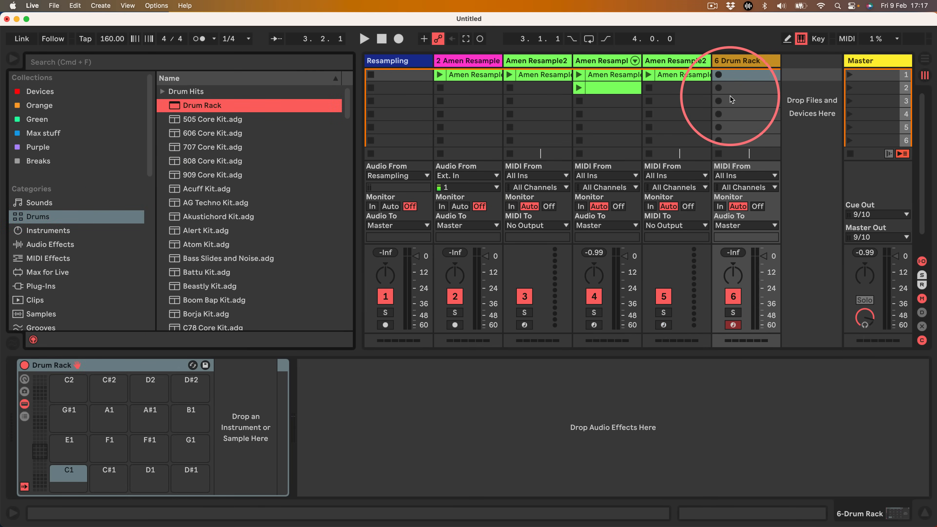
# - Load a Simpler from the Instruments category onto the new Drum Rack's C1 pad
pyautogui.scroll(-4, 122, 240)
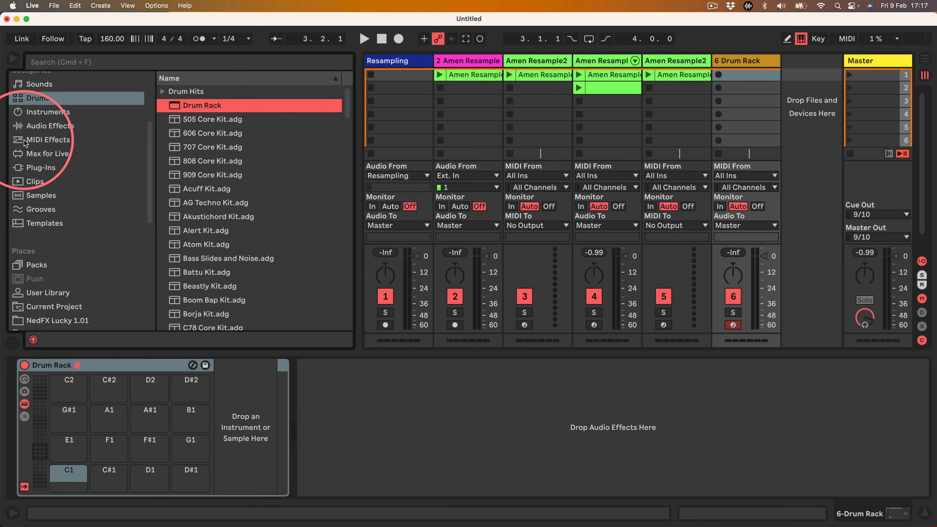
pyautogui.scroll(3, 29, 174)
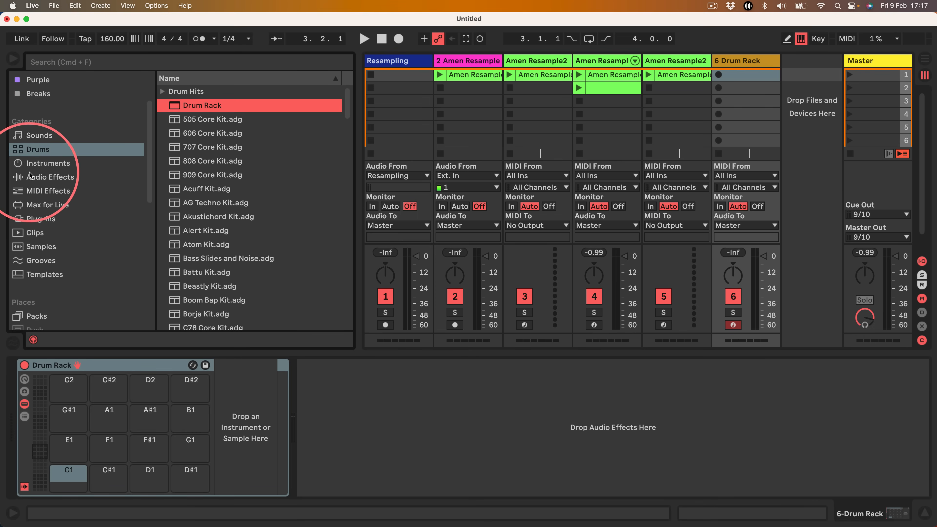
pyautogui.click(33, 163)
pyautogui.moveTo(196, 295); pyautogui.dragTo(66, 478)
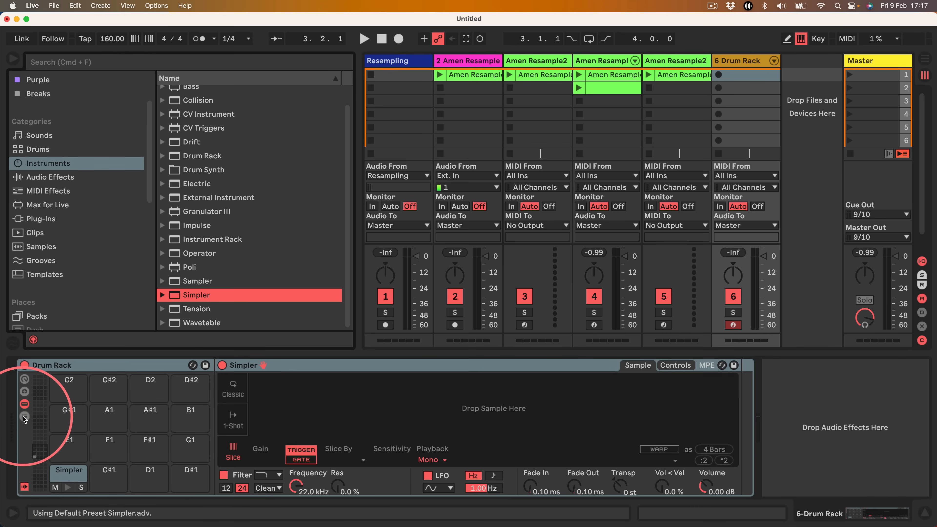
# - Show the rack's chain list, input/output and return sections, and add a return chain named DrumBussGroup
pyautogui.click(24, 417)
pyautogui.click(24, 452)
pyautogui.click(25, 474)
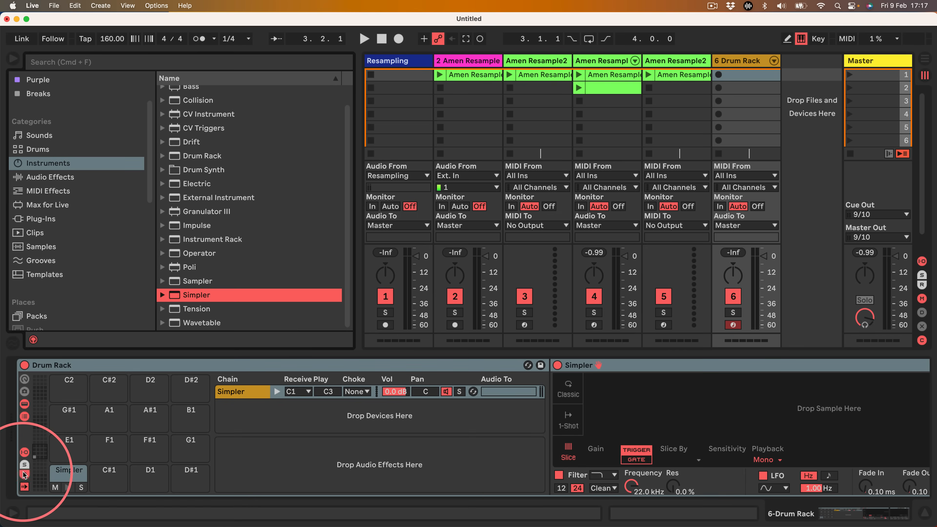
pyautogui.rightClick(297, 466)
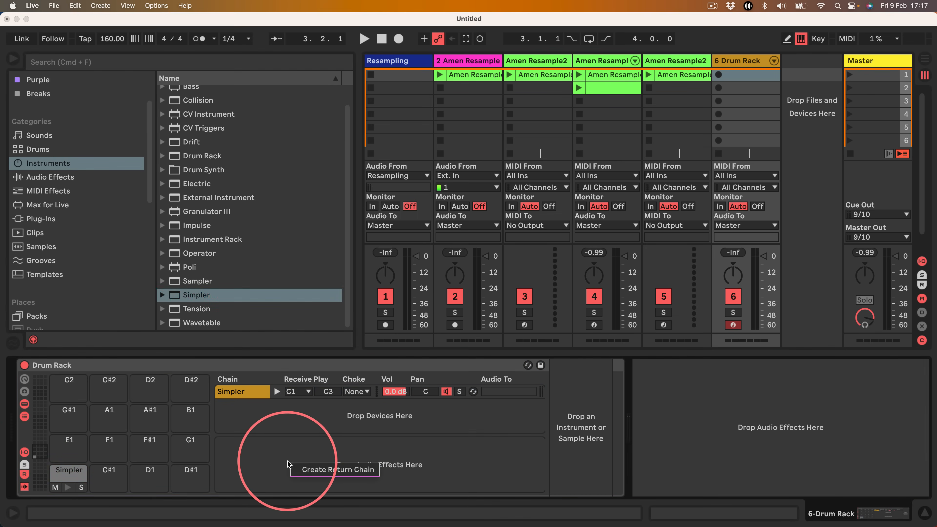
pyautogui.click(298, 470)
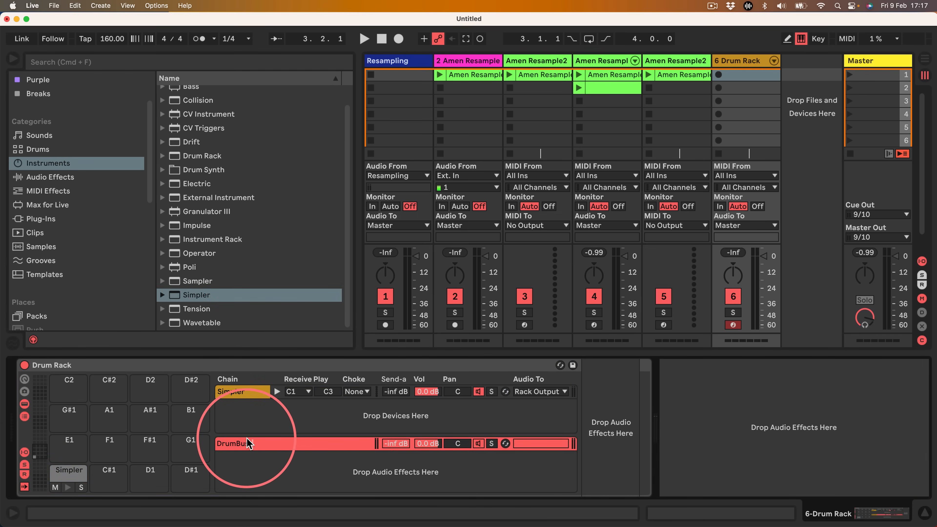
pyautogui.write('up')
pyautogui.press('Return')
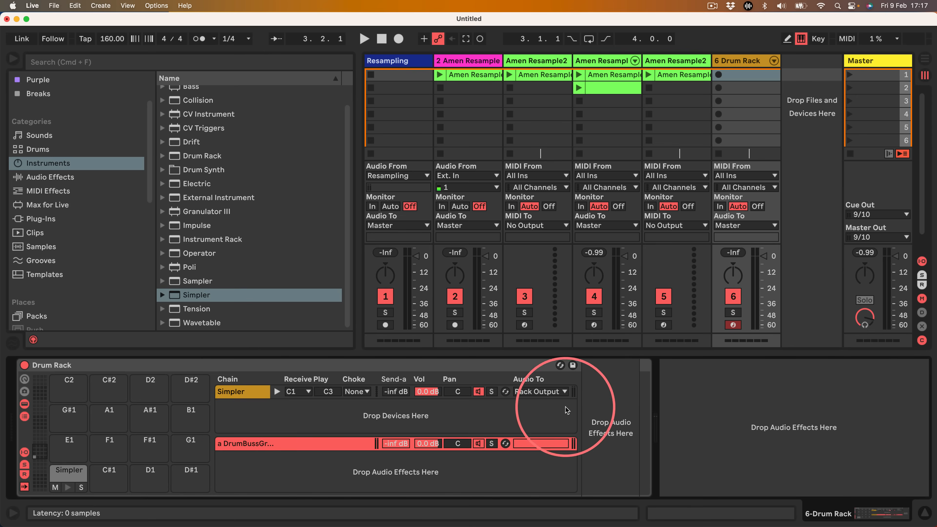
# - Route the Simpler chain's audio to the DrumBussGroup return and load a Drum Buss effect onto that return chain
pyautogui.click(541, 392)
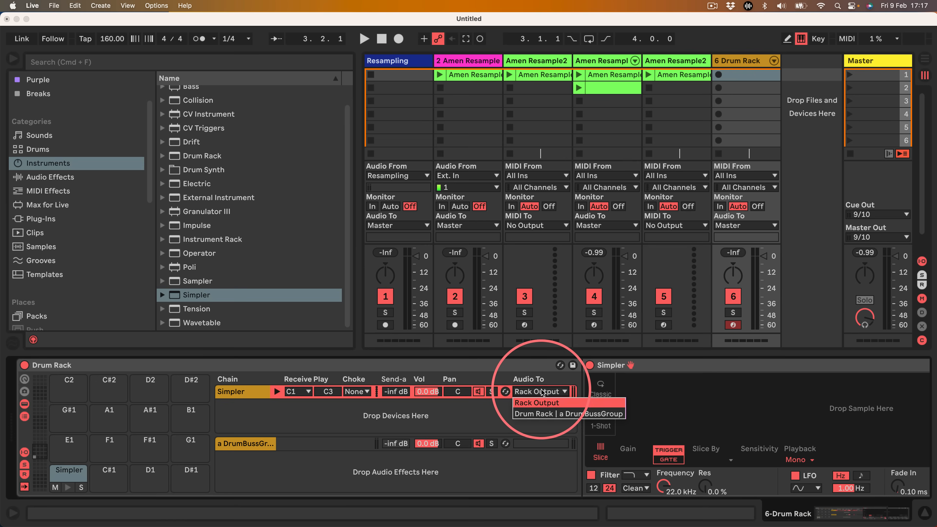
pyautogui.click(578, 414)
pyautogui.click(239, 444)
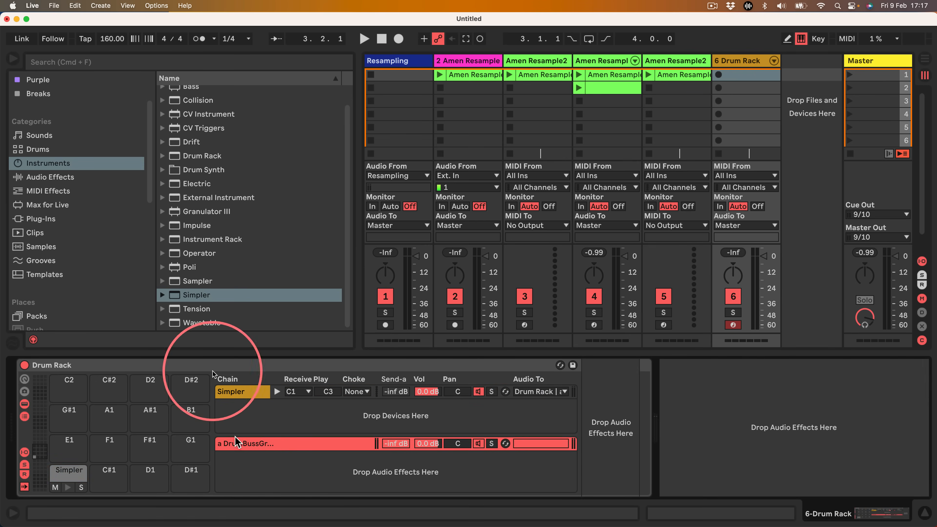
pyautogui.click(50, 177)
pyautogui.scroll(10, 176, 230)
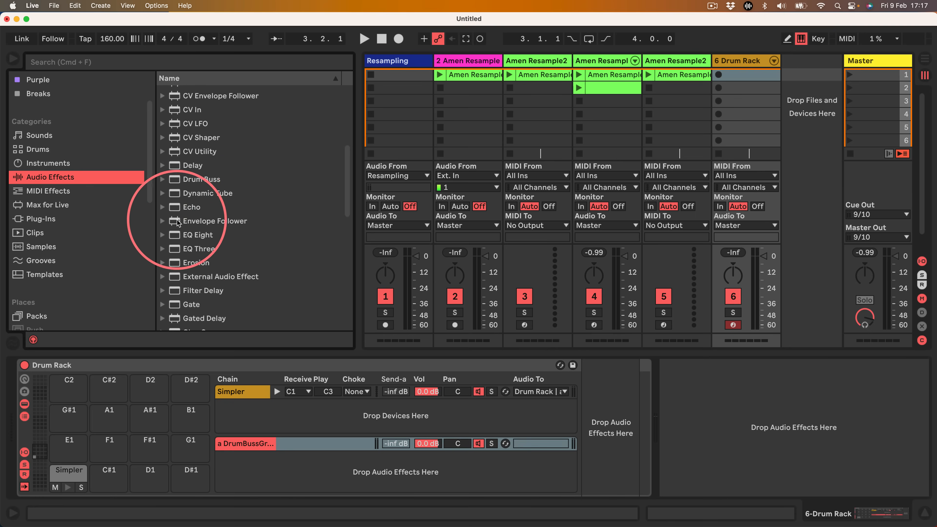
pyautogui.moveTo(188, 266); pyautogui.dragTo(602, 433)
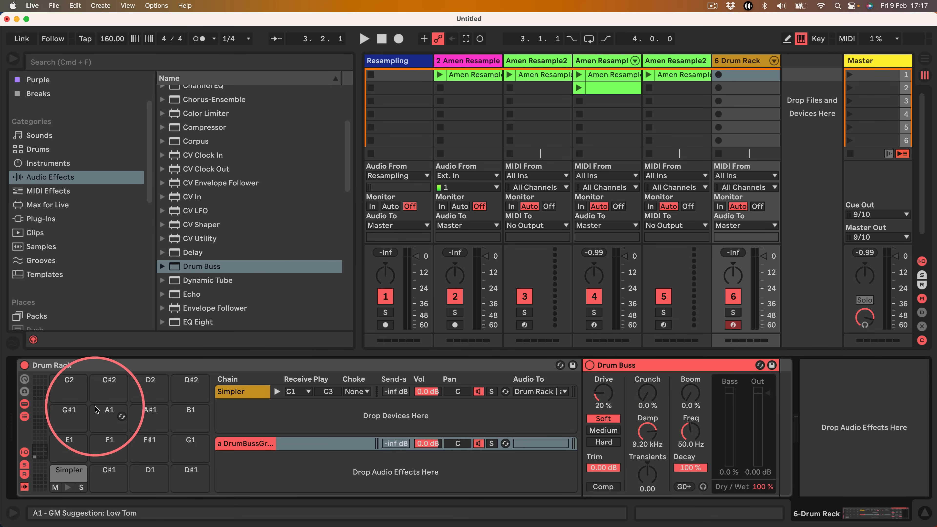
# - Show the rack's macro controls and map the Drum Buss Transients parameter to Macro 1
pyautogui.click(23, 380)
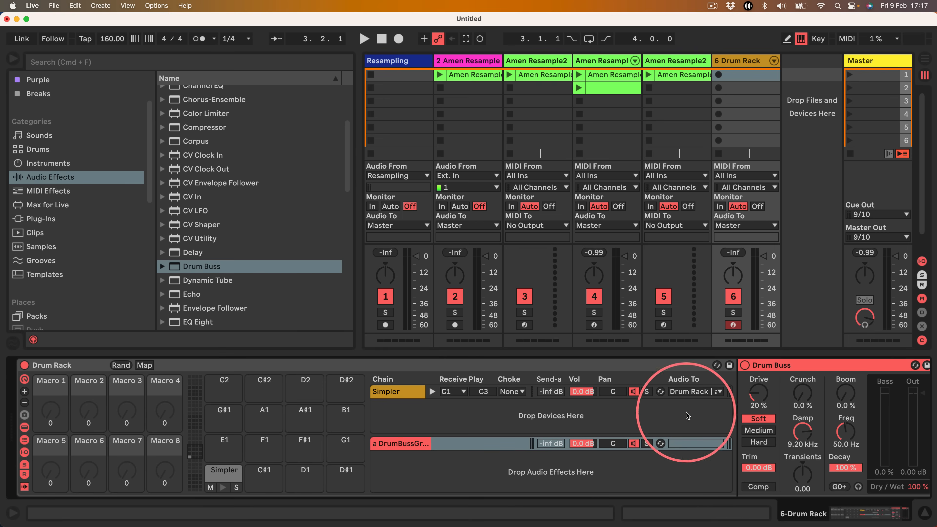
pyautogui.rightClick(805, 476)
pyautogui.click(851, 301)
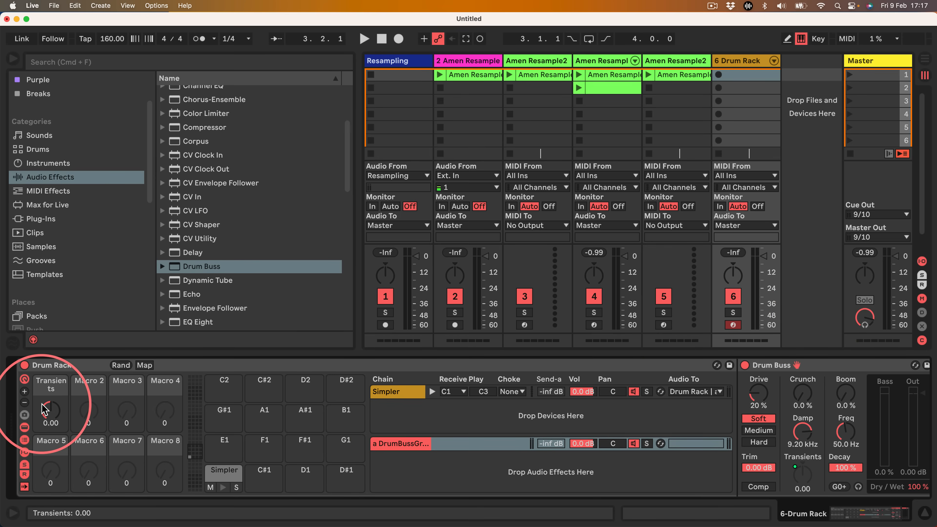
# - Save the Drum Rack in the User Library's Slicing defaults as DrumRackDrumBuss, overwriting the existing preset, and delete the Drum Rack track
pyautogui.scroll(-3, 63, 222)
pyautogui.click(34, 265)
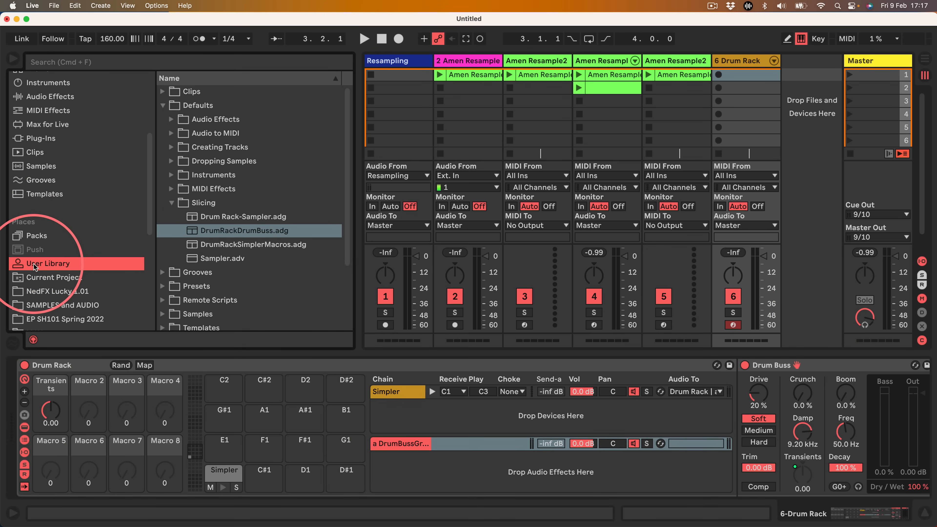
pyautogui.moveTo(44, 365); pyautogui.dragTo(209, 198)
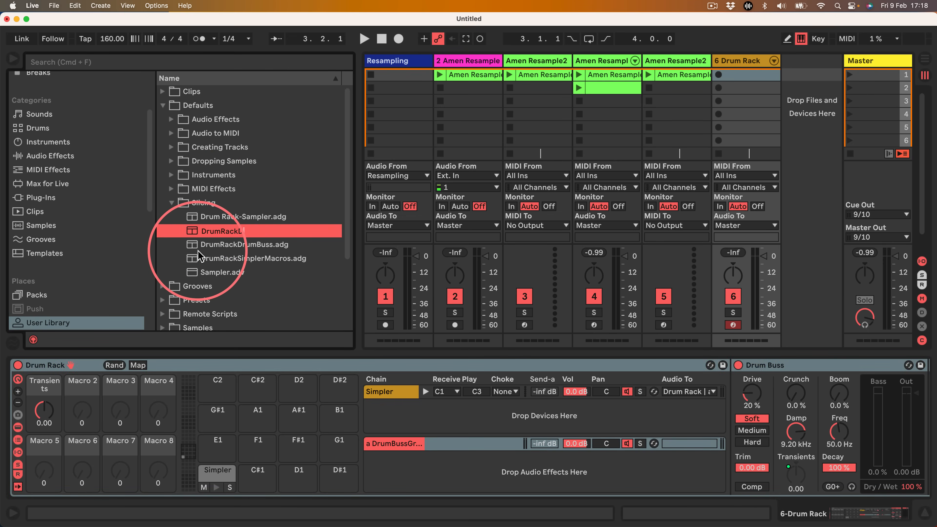
pyautogui.write('DrumRackDrumBuss')
pyautogui.press('Return')
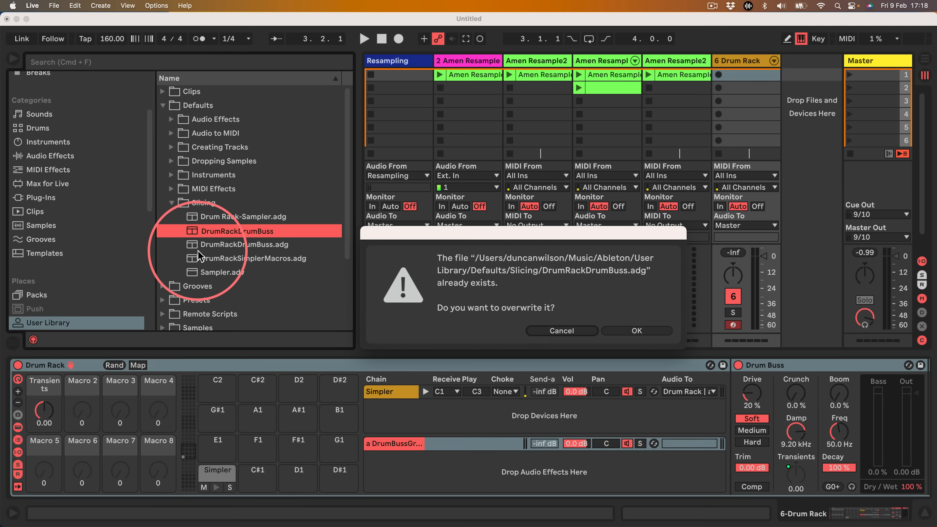
pyautogui.click(630, 332)
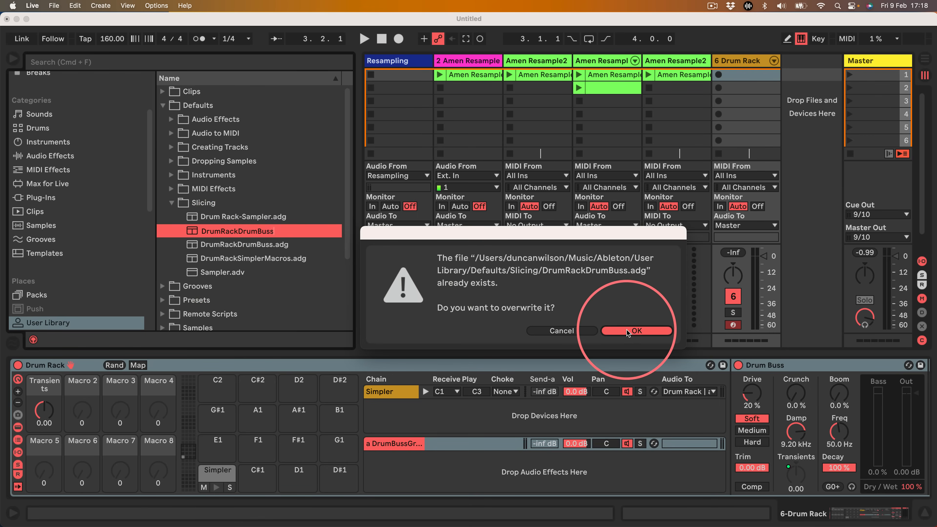
pyautogui.press('Delete')
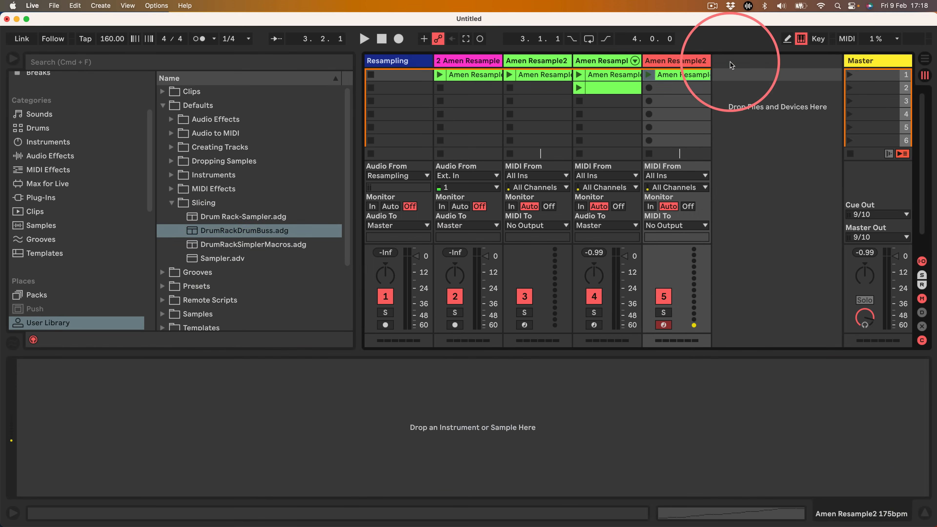
# - Slice the Amen clip on track 2 to a new MIDI track, one slice per transient, using the DrumRackDrumBuss preset
pyautogui.click(466, 75)
pyautogui.rightClick(465, 75)
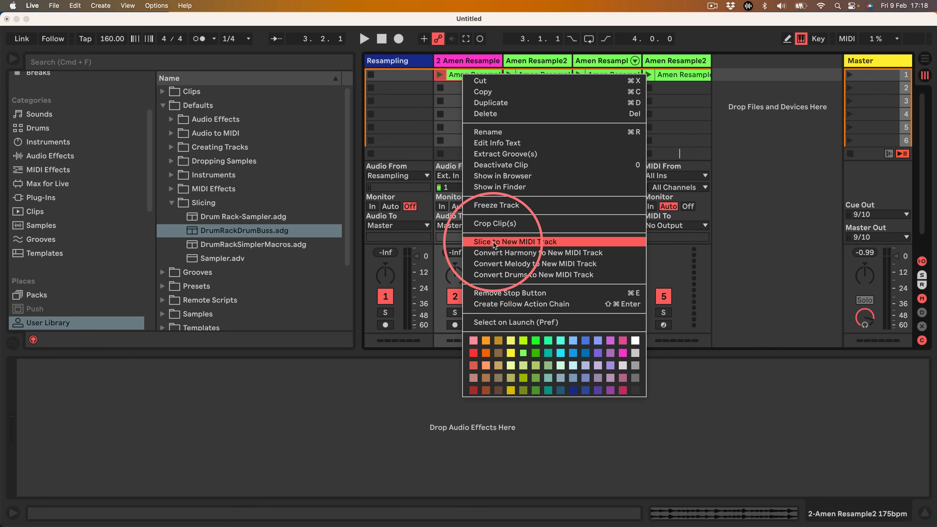
pyautogui.click(504, 242)
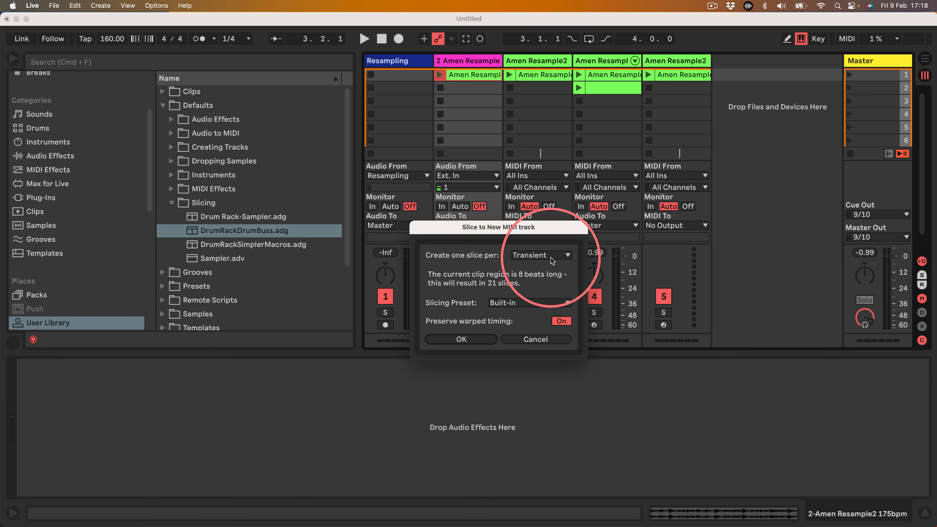
pyautogui.click(520, 303)
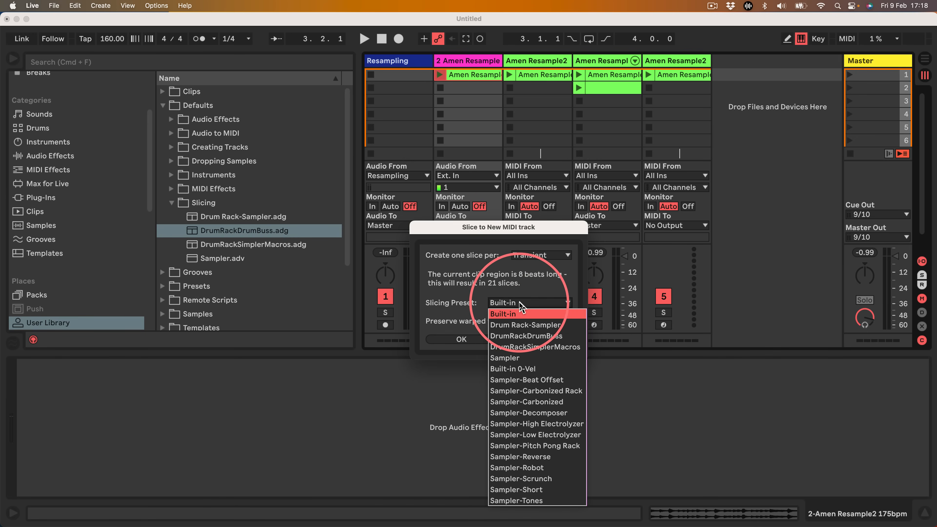
pyautogui.click(512, 336)
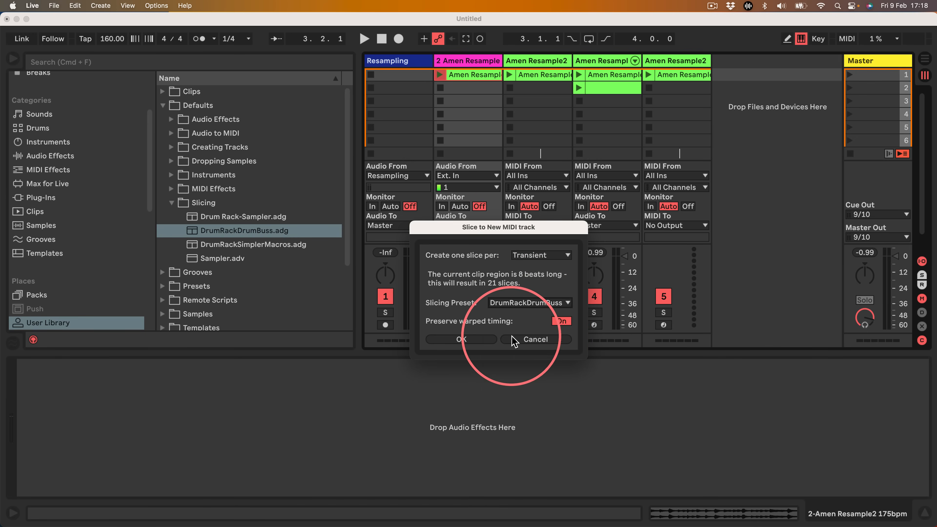
pyautogui.click(468, 339)
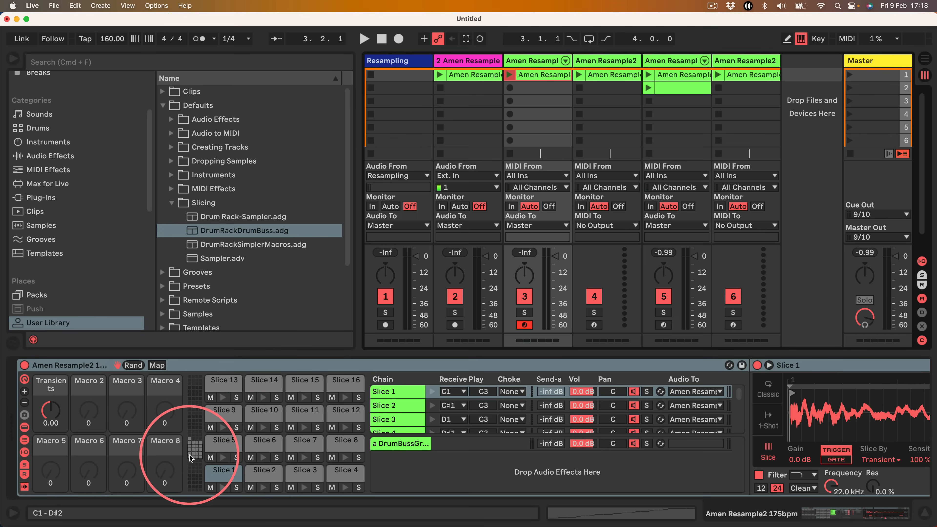
# - Audition some slices and check the Slice 1 chain's audio routing to the DrumBussGroup return
pyautogui.press('a')
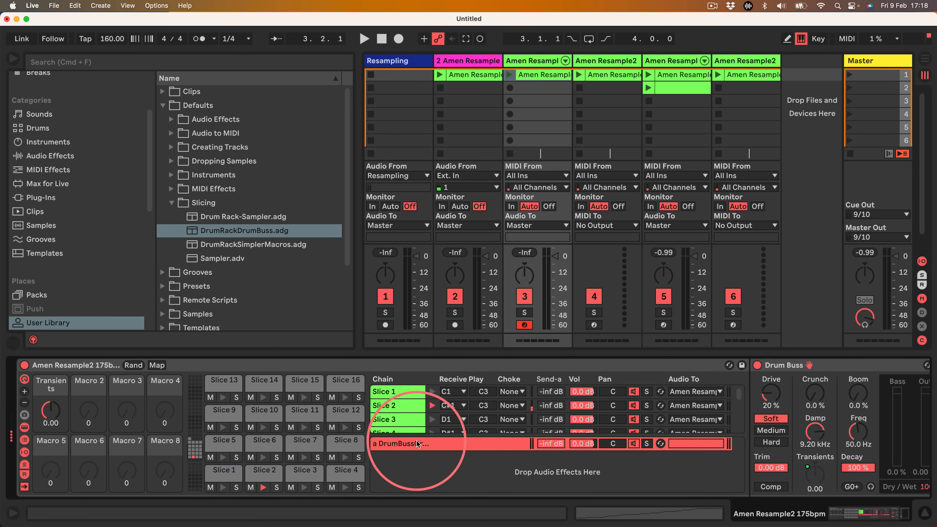
pyautogui.click(701, 391)
pyautogui.click(701, 414)
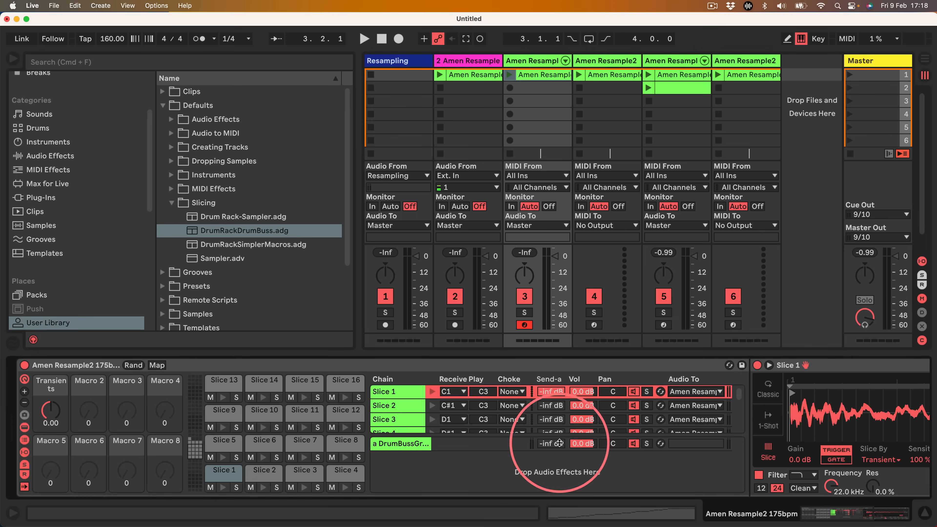
pyautogui.press('w')
pyautogui.press('a')
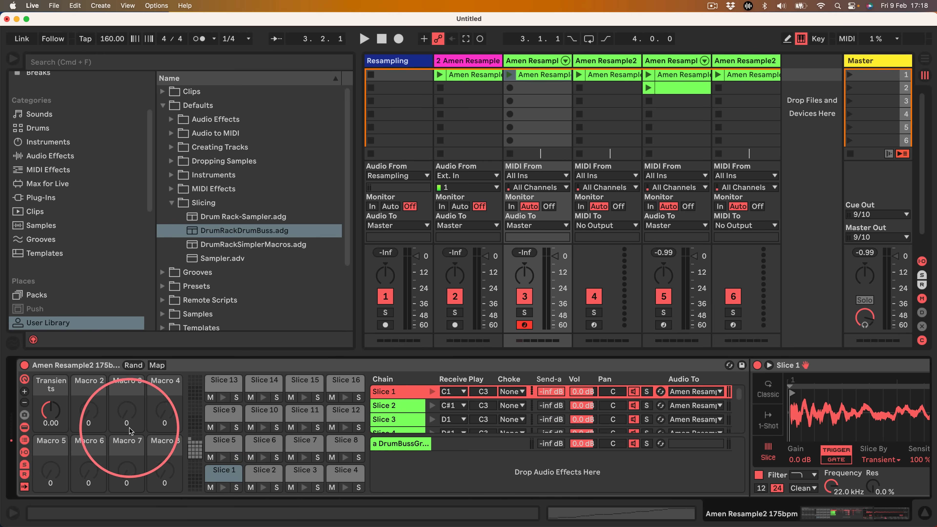
# - Switch Slice 1's Simpler to 1-Shot mode and audition the slice
pyautogui.click(84, 363)
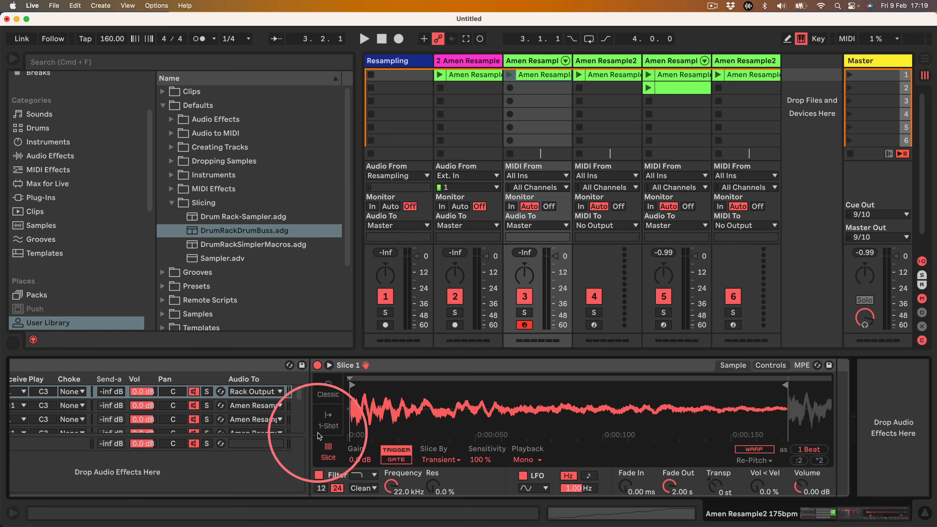
pyautogui.click(328, 420)
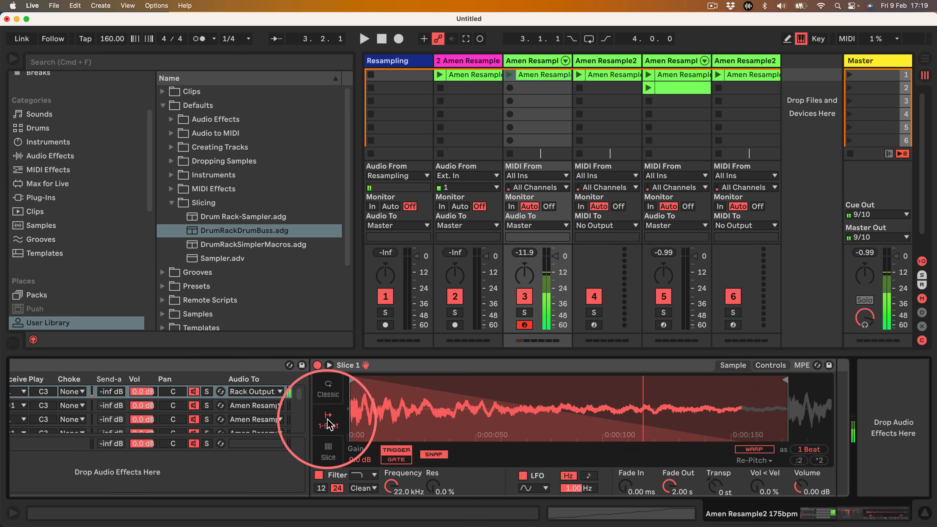
pyautogui.press('a')
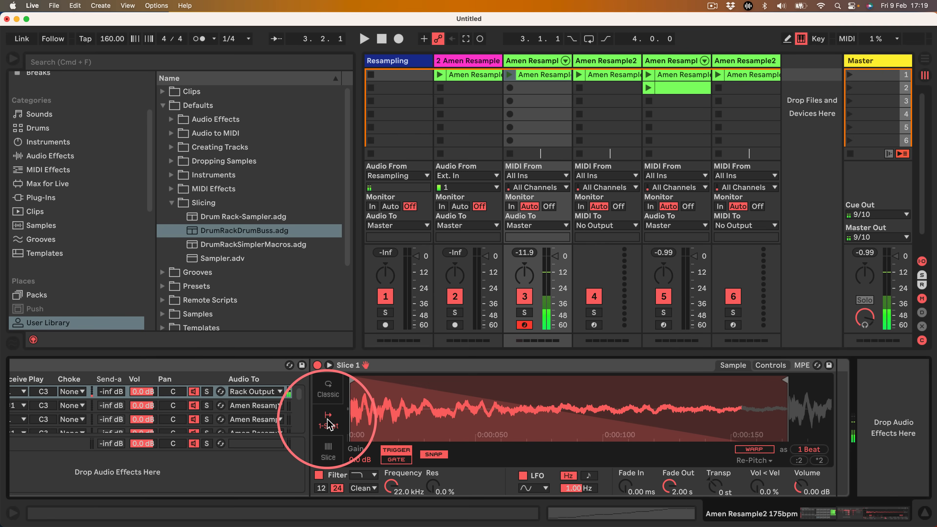
# - Remove the sliced rack from track 3 and delete the last Amen Resample2 track
pyautogui.click(124, 365)
pyautogui.press('Delete')
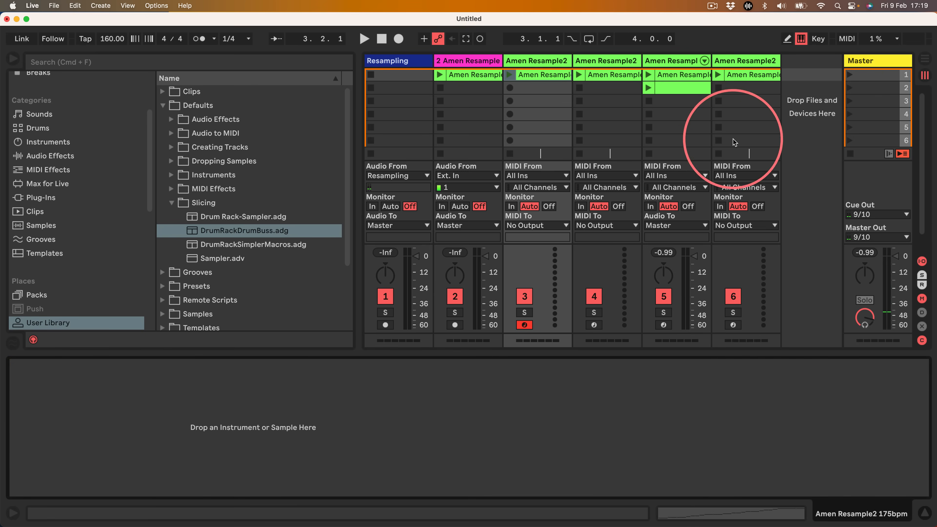
pyautogui.click(729, 63)
pyautogui.press('Delete')
pyautogui.click(464, 59)
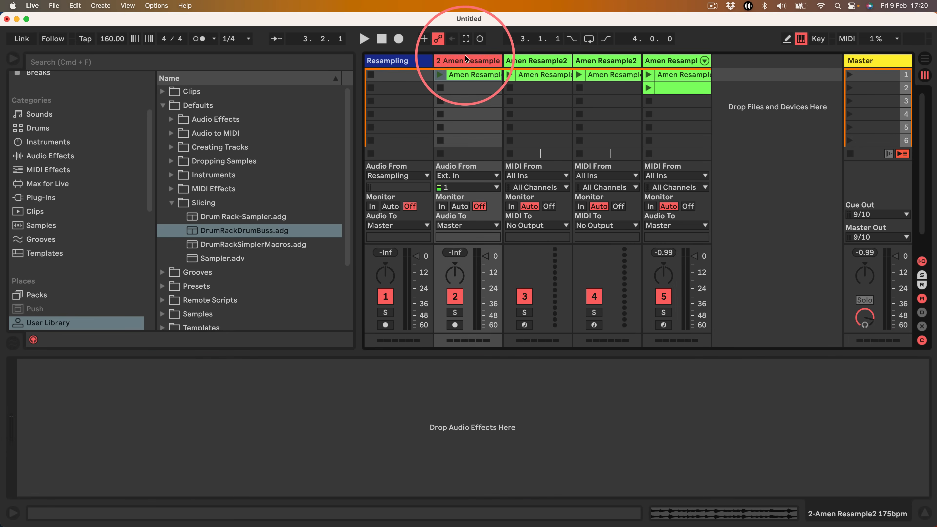
# - Add an empty Drum Rack on a new MIDI track and load a Sampler onto its C1 pad
pyautogui.scroll(5, 41, 157)
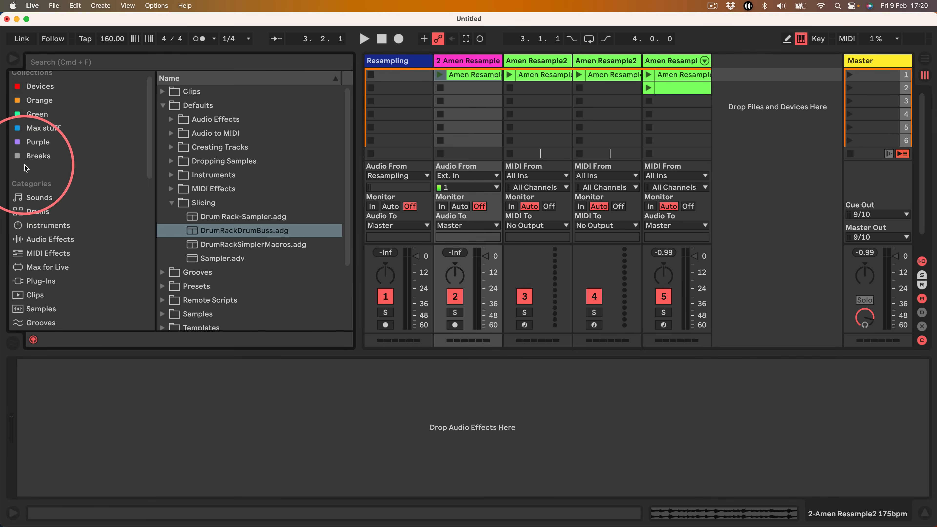
pyautogui.click(32, 213)
pyautogui.moveTo(157, 105); pyautogui.dragTo(749, 127)
pyautogui.click(48, 225)
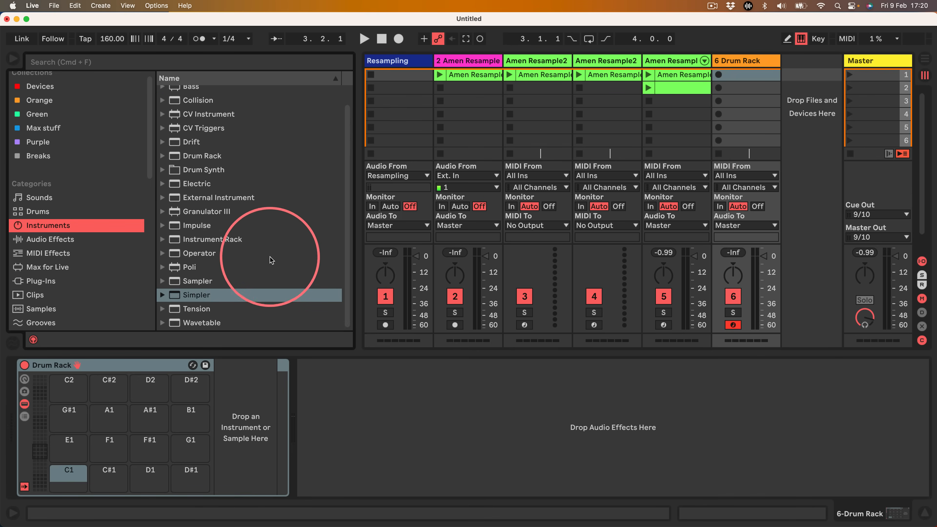
pyautogui.moveTo(180, 282); pyautogui.dragTo(66, 472)
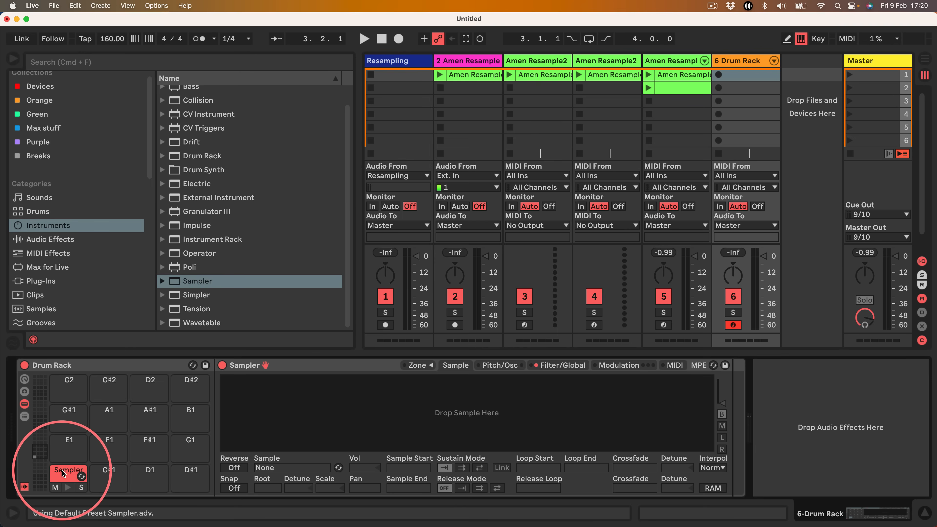
# - Show the new rack's macro controls, chain list, input/output and return sections, leaving macro variations hidden
pyautogui.click(24, 380)
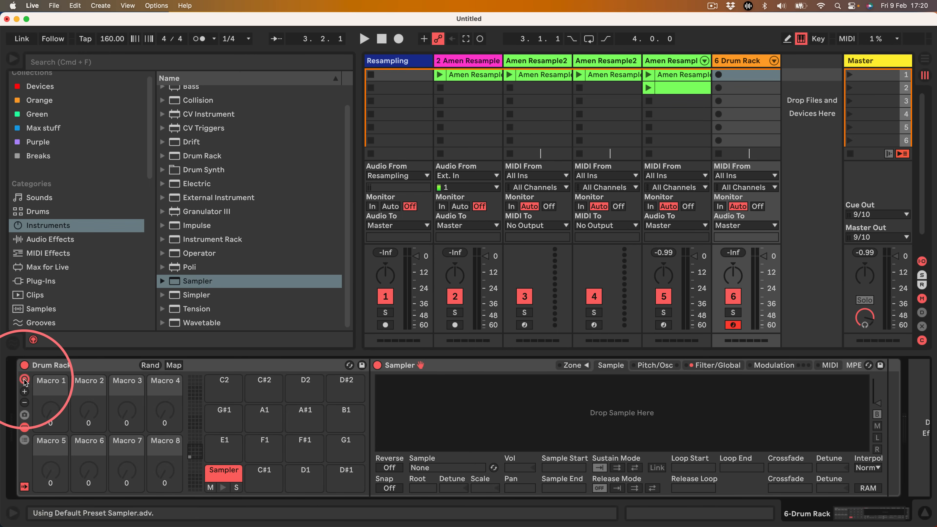
pyautogui.click(24, 415)
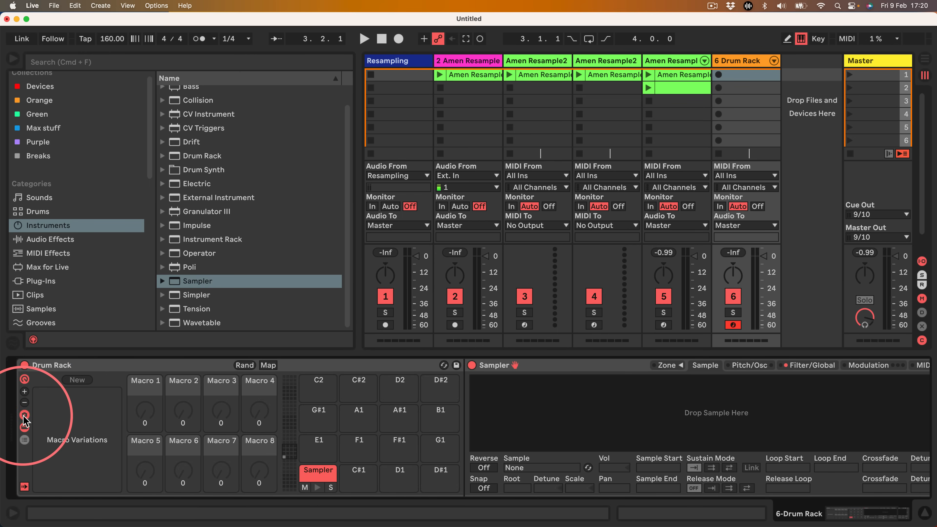
pyautogui.click(23, 416)
pyautogui.click(24, 440)
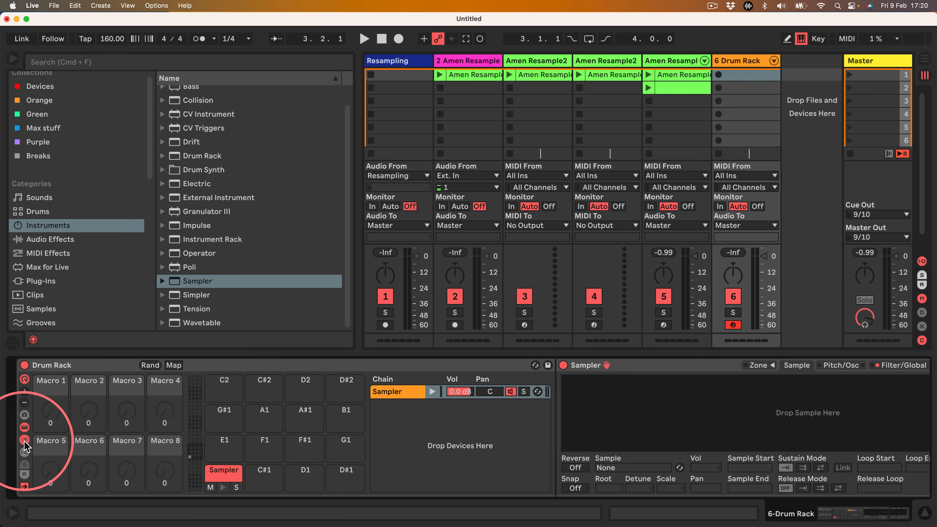
pyautogui.click(25, 452)
pyautogui.click(25, 475)
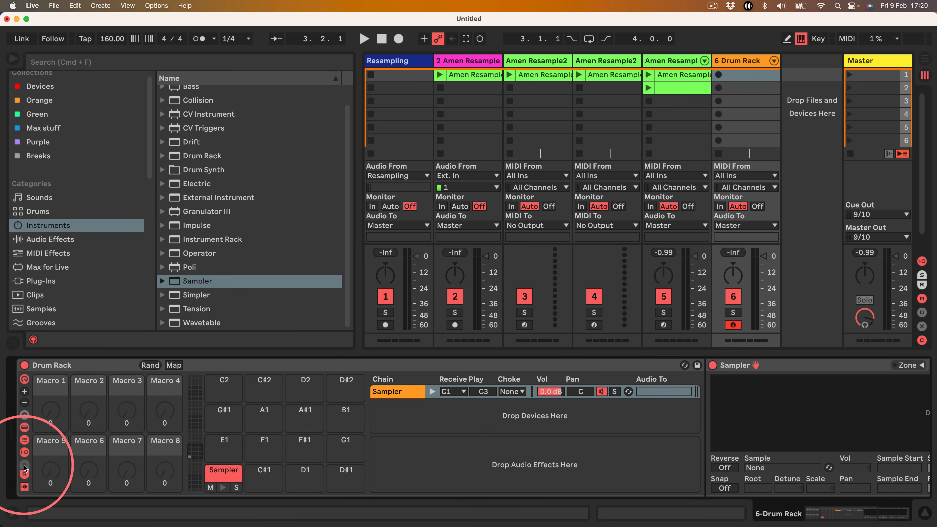
# - Create a return chain named DrumBuss in the rack and route the Sampler chain's audio to it
pyautogui.rightClick(447, 466)
pyautogui.click(449, 468)
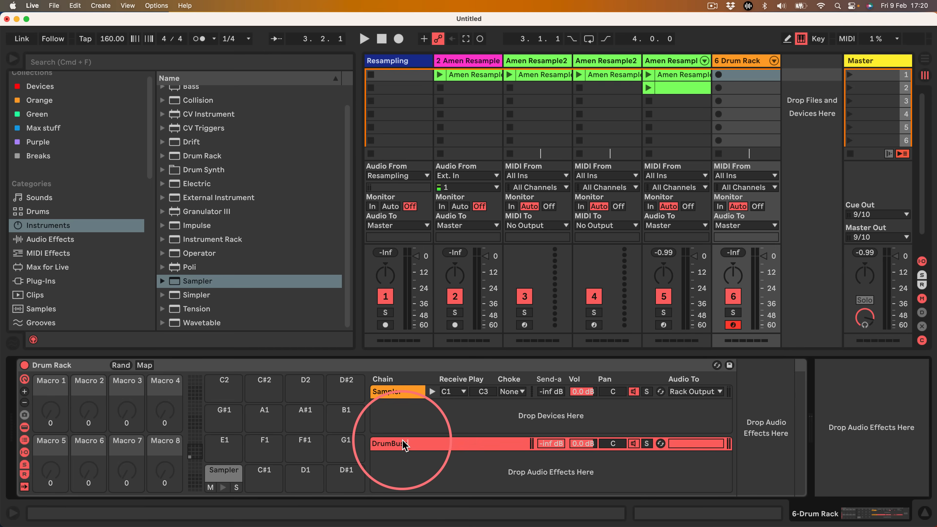
pyautogui.press('Return')
pyautogui.click(695, 391)
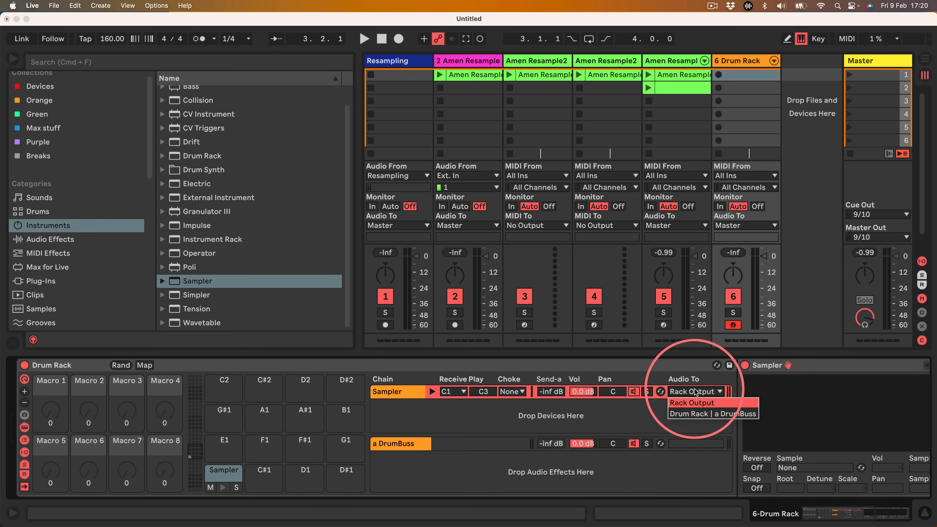
pyautogui.click(718, 414)
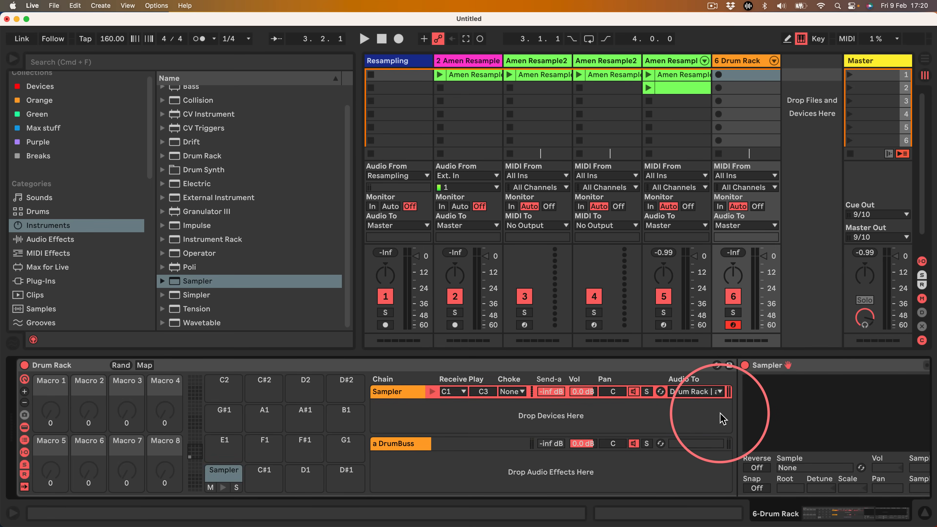
pyautogui.click(83, 365)
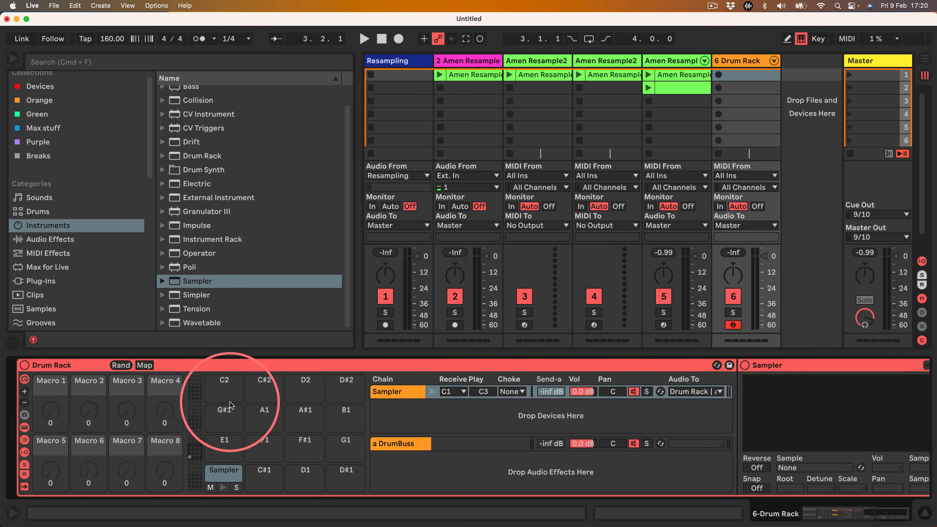
# - Add a Drum Buss effect to the DrumBuss return chain and map its Transients control to Macro 1
pyautogui.click(394, 444)
pyautogui.click(48, 239)
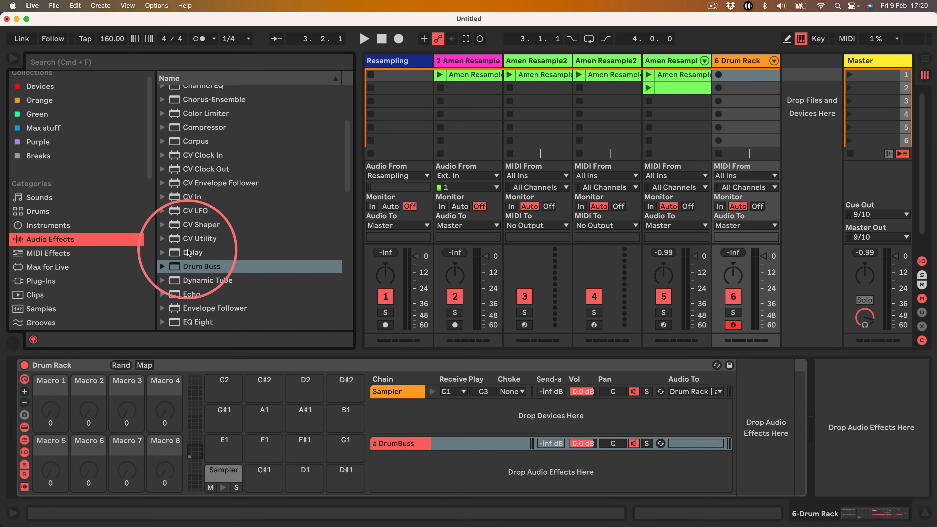
pyautogui.moveTo(191, 266); pyautogui.dragTo(766, 428)
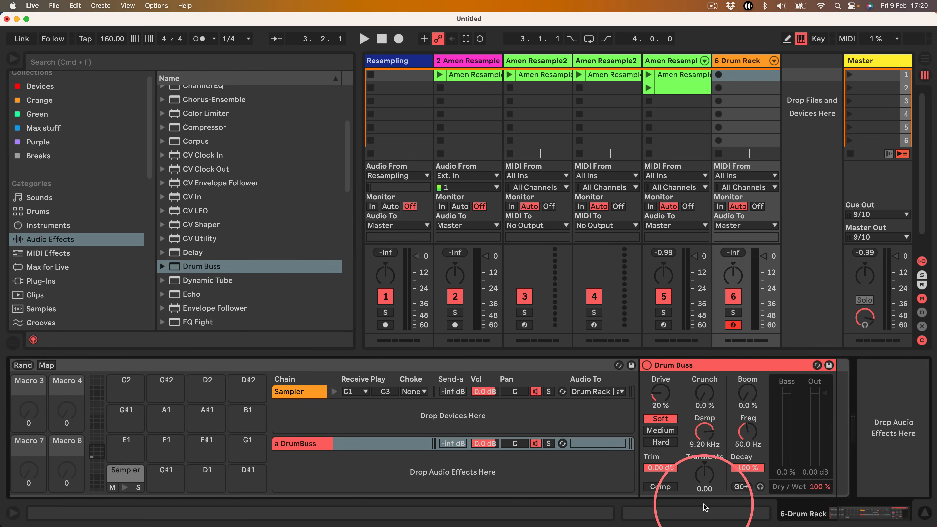
pyautogui.rightClick(704, 475)
pyautogui.click(740, 299)
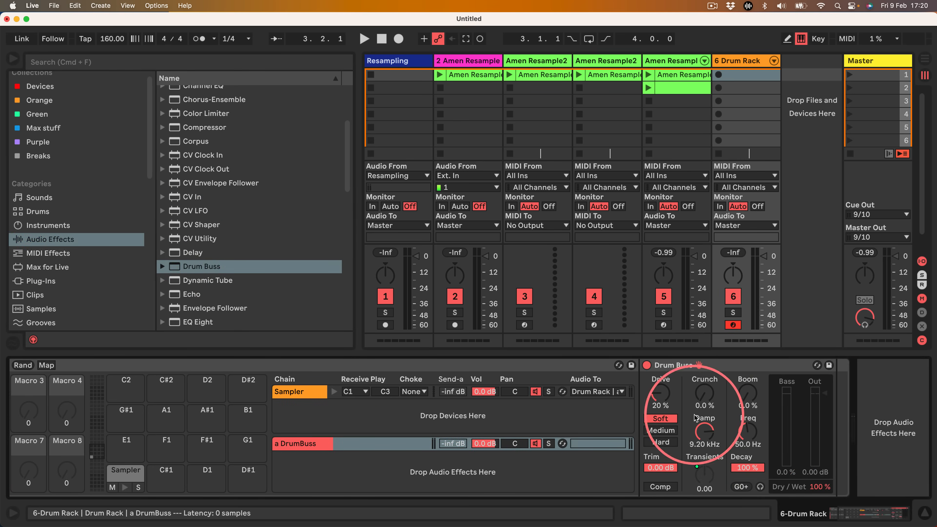
pyautogui.moveTo(844, 513); pyautogui.dragTo(784, 515)
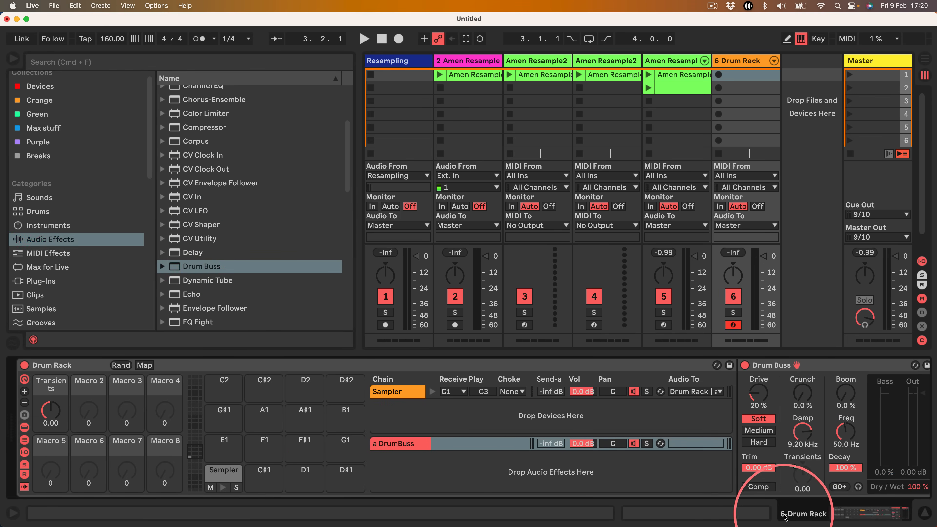
# - Save the rack to the User Library's Defaults > Slicing folder as DrumRackDrumBuss, overwriting the existing preset
pyautogui.click(85, 367)
pyautogui.scroll(-10, 33, 209)
pyautogui.click(28, 240)
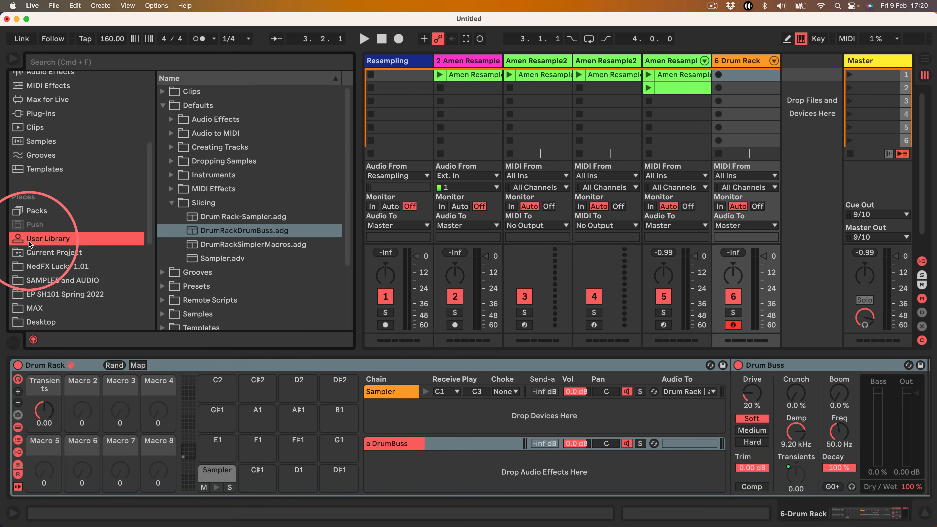
pyautogui.click(184, 203)
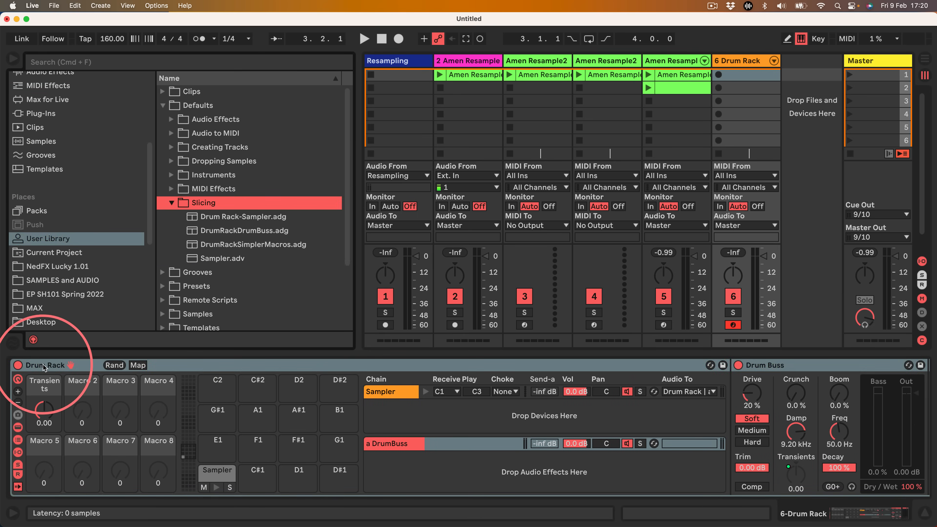
pyautogui.moveTo(44, 368); pyautogui.dragTo(196, 205)
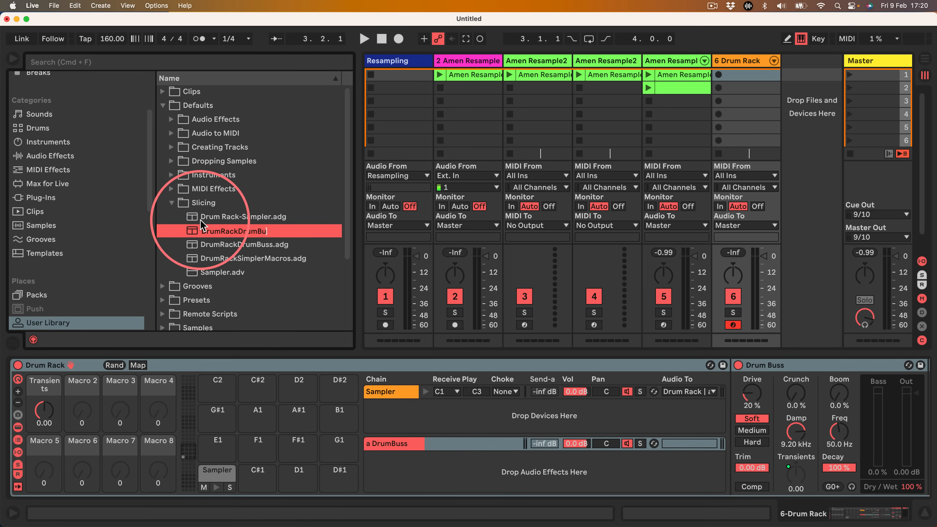
pyautogui.press('Return')
pyautogui.click(635, 332)
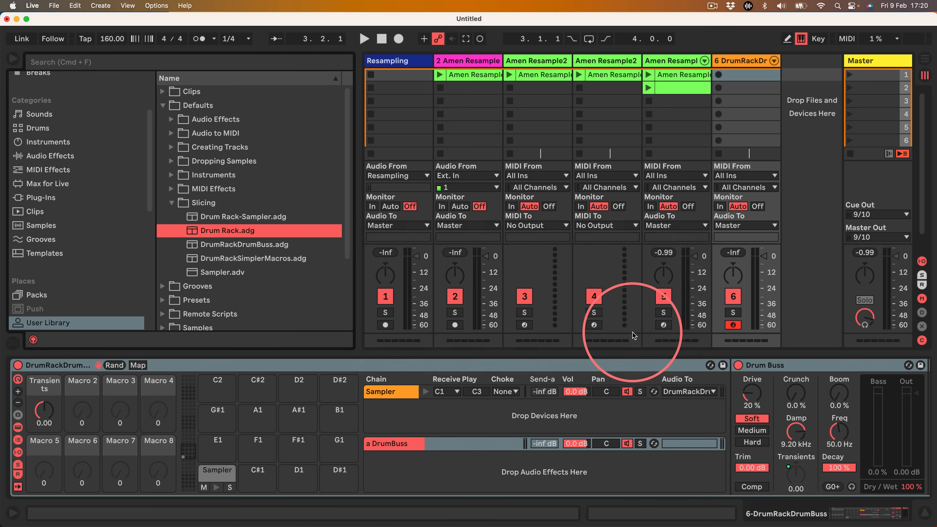
# - Delete the drum rack track and the three Amen Resample2 MIDI tracks, keeping the Resampling and Amen audio tracks
pyautogui.click(741, 61)
pyautogui.press('Delete')
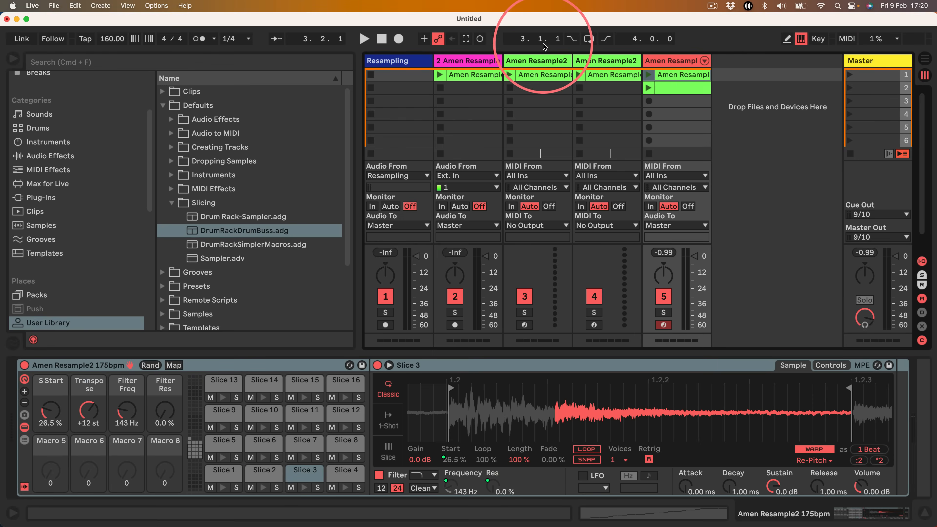
pyautogui.click(534, 59)
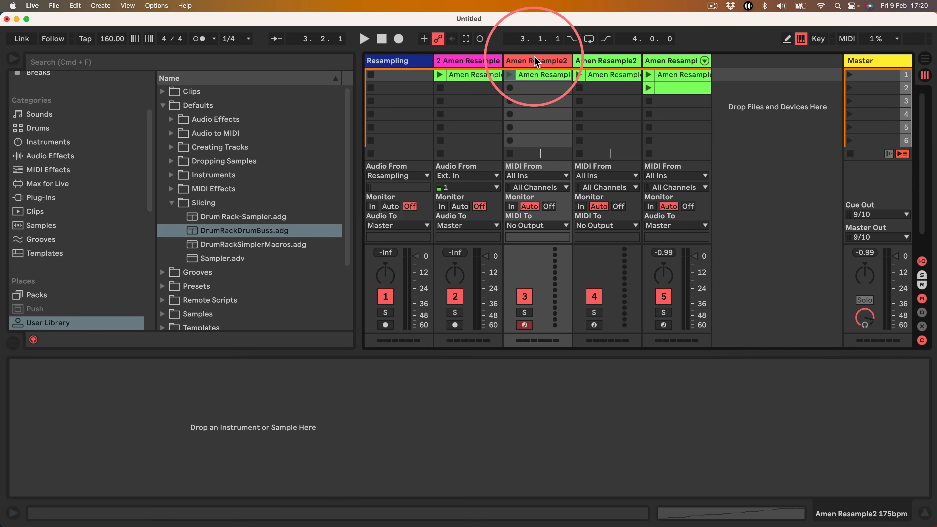
pyautogui.press('Delete')
pyautogui.press('Delete')
pyautogui.press('Delete')
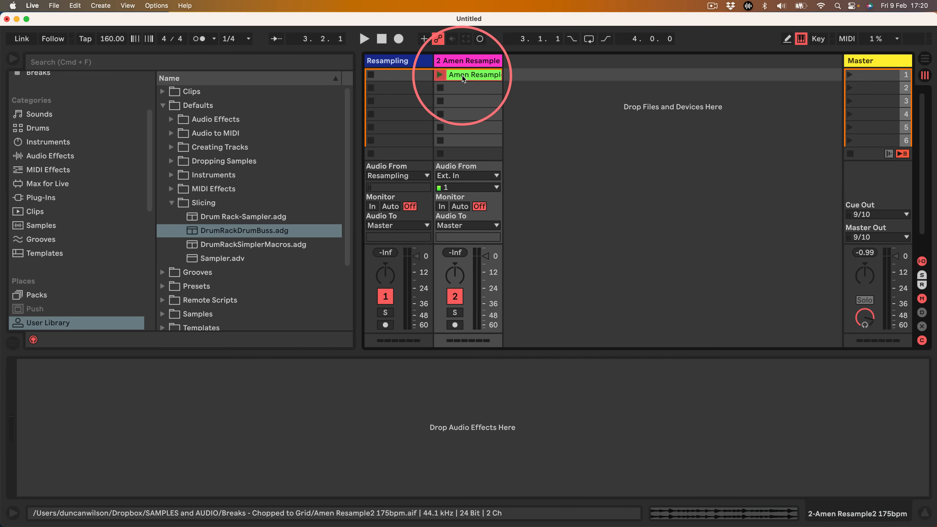
# - Slice the Amen Resample2 clip to a new MIDI track per transient, using the DrumRackDrumBuss slicing preset
pyautogui.rightClick(463, 76)
pyautogui.click(489, 242)
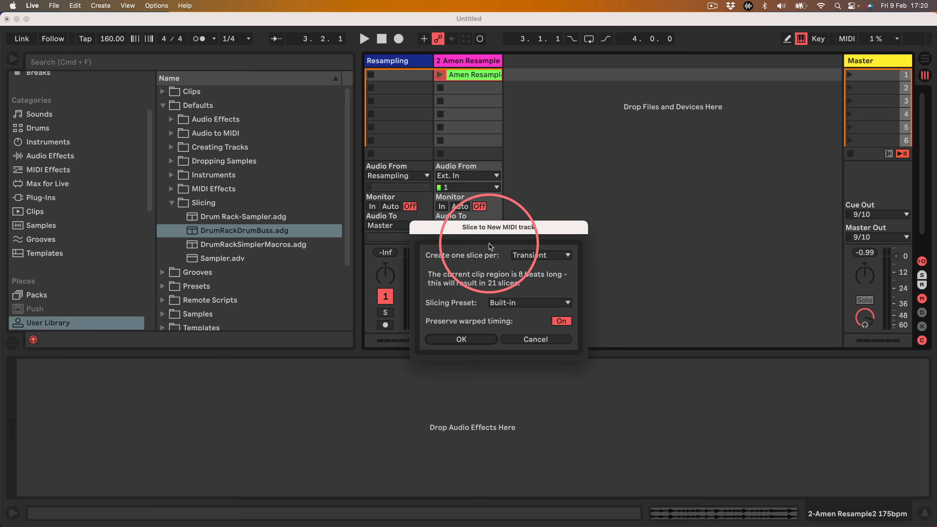
pyautogui.click(512, 301)
pyautogui.click(513, 334)
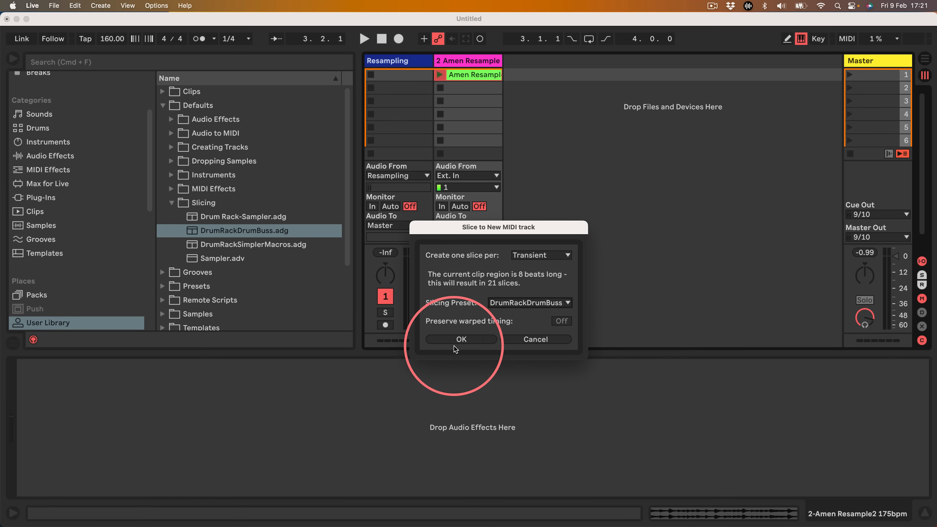
pyautogui.click(458, 340)
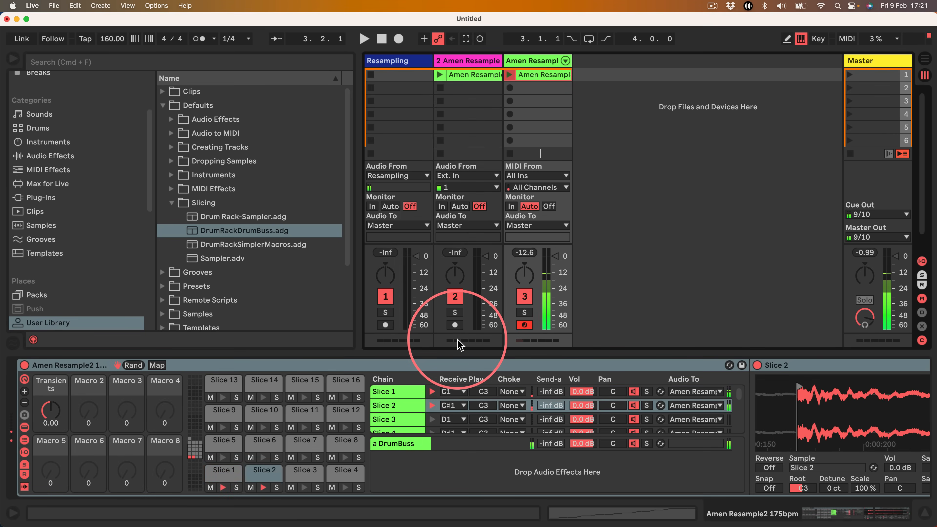
# - Try the Transients macro at 0.07, and examine the Slice 1 chain and the DrumBuss return chain's effect
pyautogui.moveTo(50, 410)
pyautogui.mouseDown()
pyautogui.moveTo(54, 395)
pyautogui.moveTo(60, 413)
pyautogui.moveTo(45, 411)
pyautogui.mouseUp()
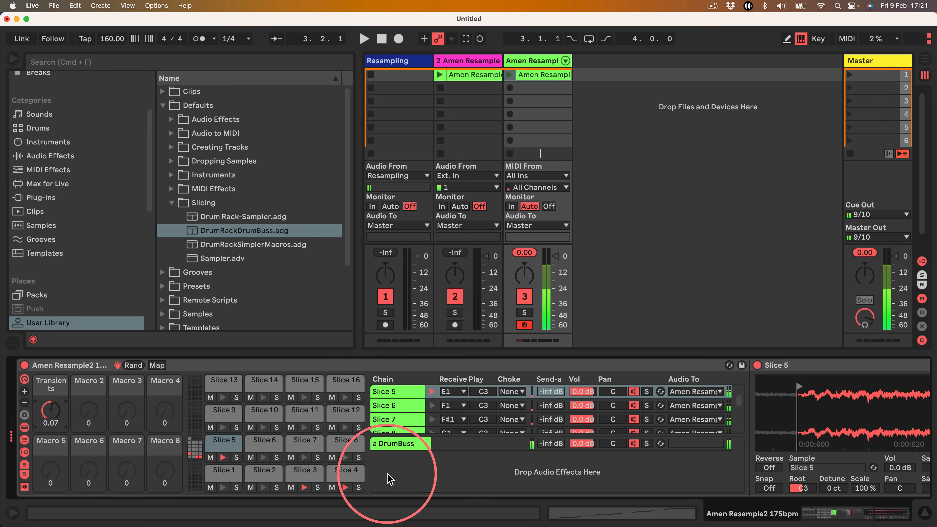
pyautogui.click(213, 476)
pyautogui.click(214, 477)
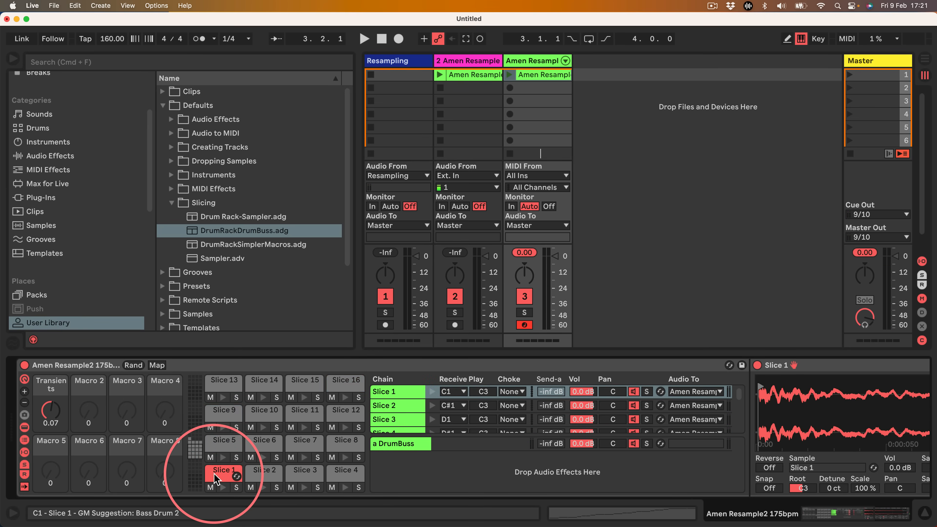
pyautogui.click(845, 516)
pyautogui.moveTo(845, 516); pyautogui.dragTo(819, 514)
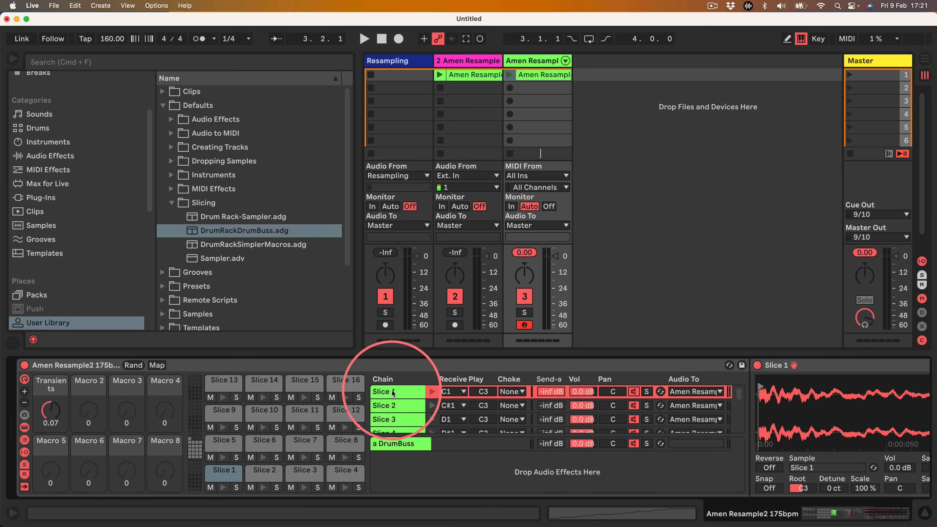
pyautogui.click(400, 444)
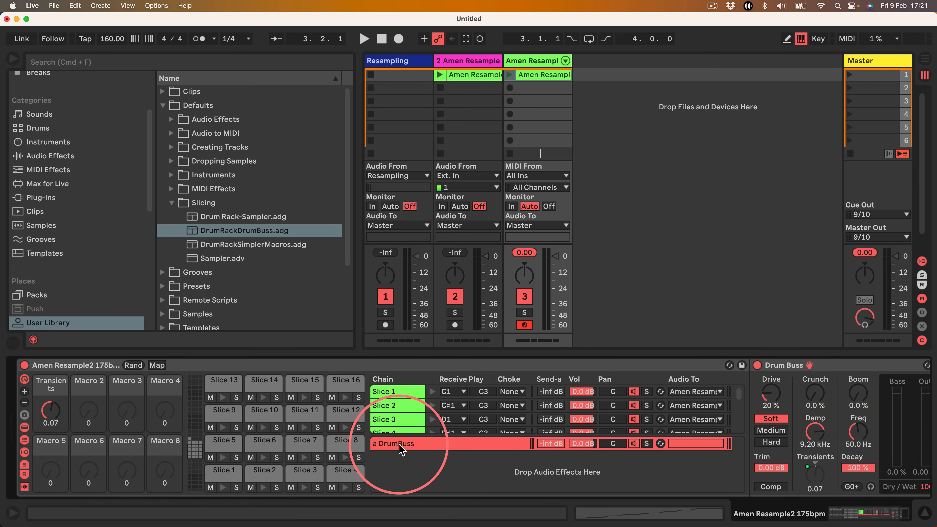
pyautogui.moveTo(843, 509)
pyautogui.mouseDown()
pyautogui.moveTo(852, 509)
pyautogui.moveTo(838, 511)
pyautogui.mouseUp()
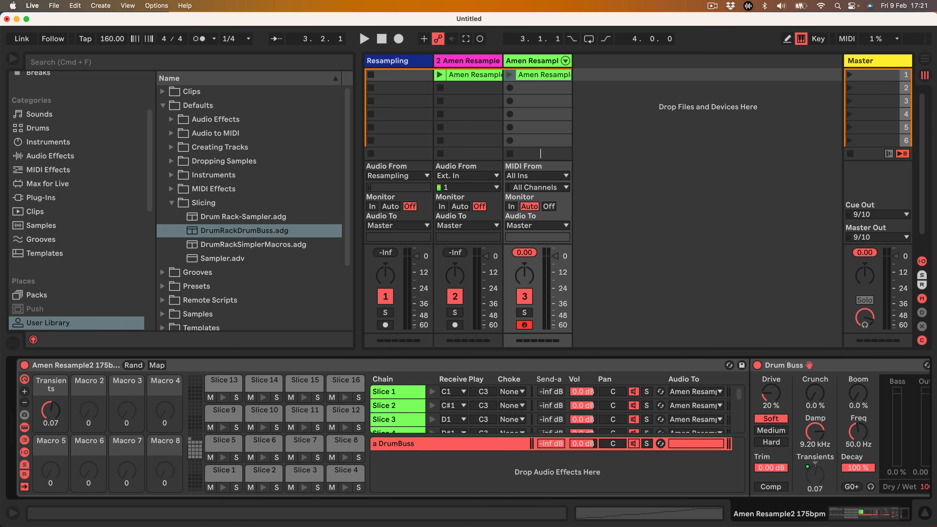
# - Raise the Transients macro to 0.32 and up to 1.00 while auditioning the sliced rack
pyautogui.moveTo(50, 417); pyautogui.dragTo(51, 407)
pyautogui.press('a')
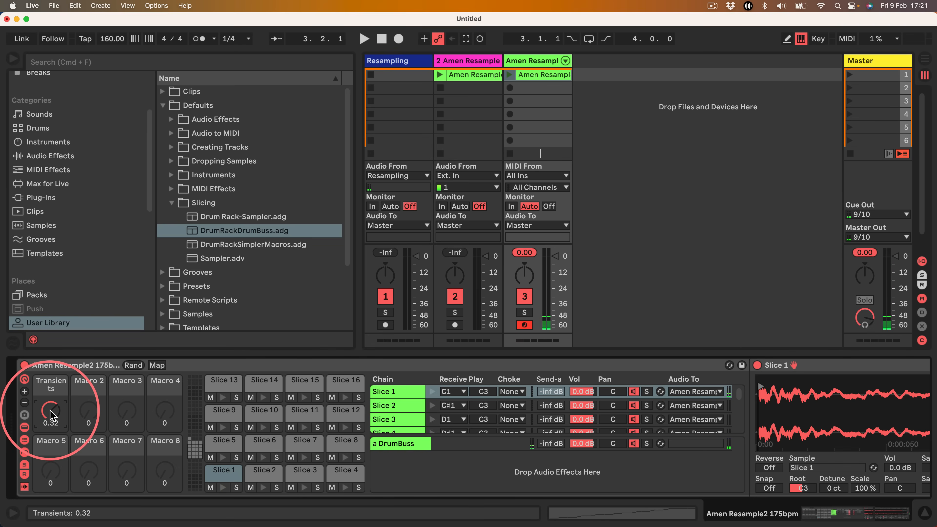
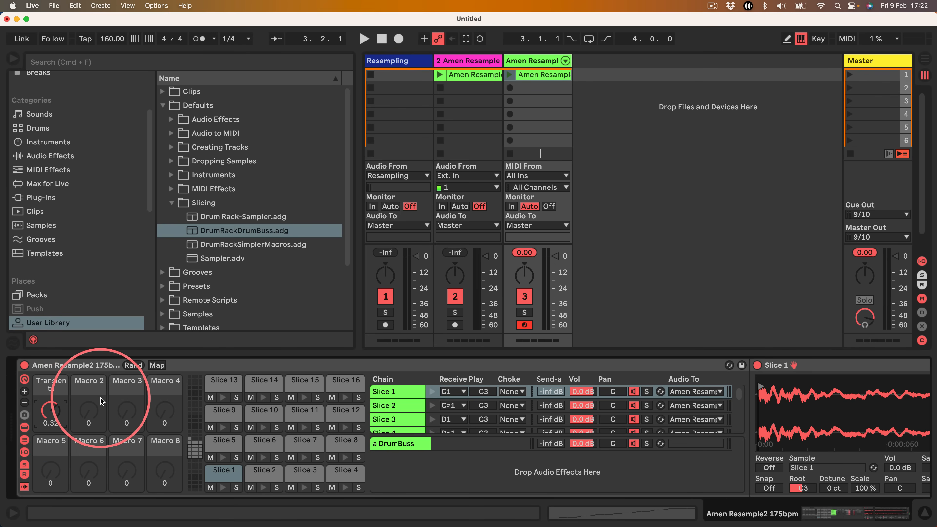
pyautogui.click(73, 374)
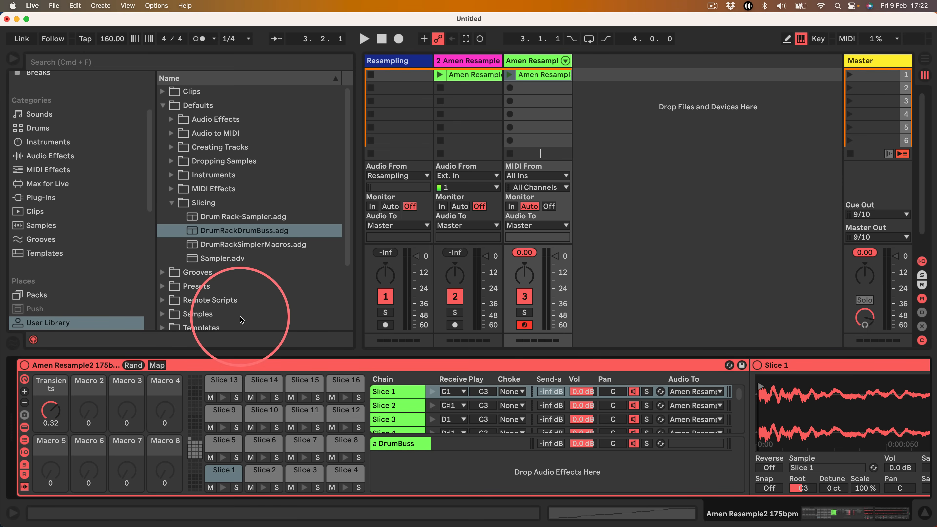
pyautogui.click(209, 258)
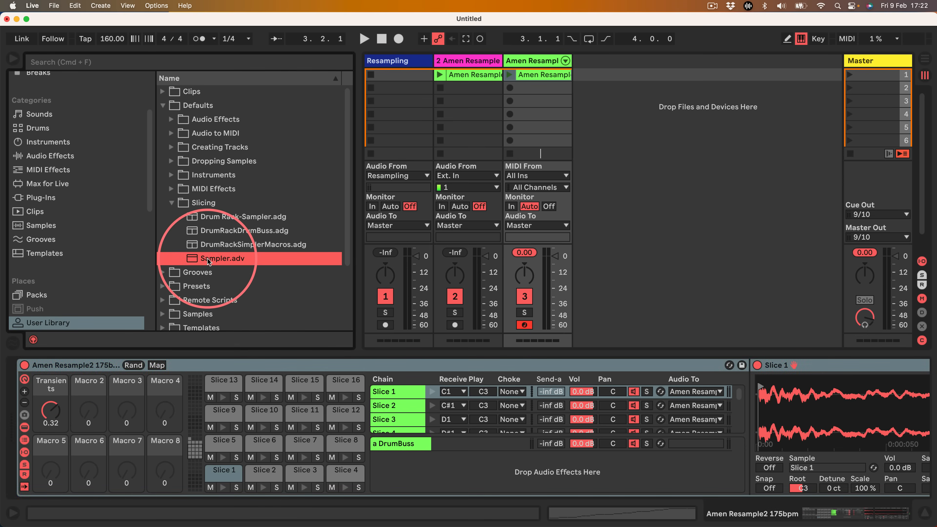
pyautogui.click(73, 367)
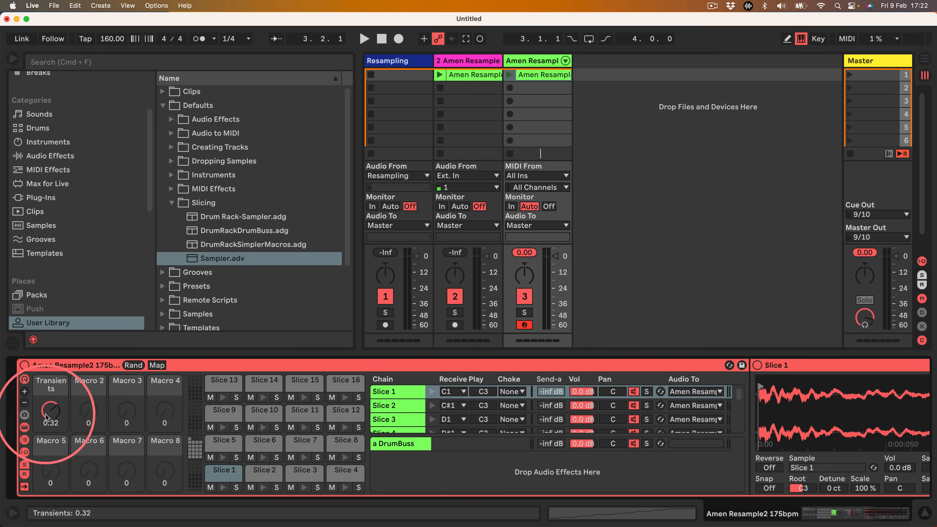
pyautogui.moveTo(51, 411); pyautogui.dragTo(50, 382)
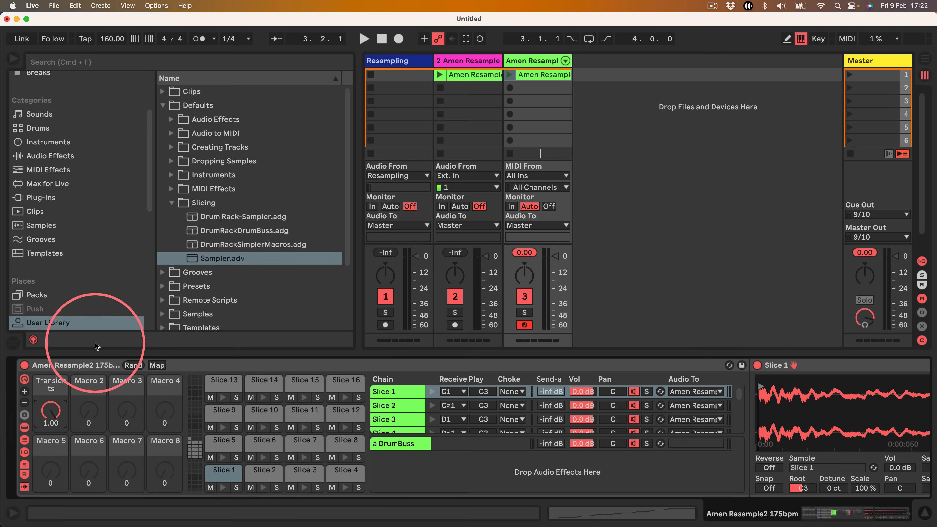
# - Collapse the Slicing folder and add an empty Instrument Rack on a new MIDI track
pyautogui.click(172, 203)
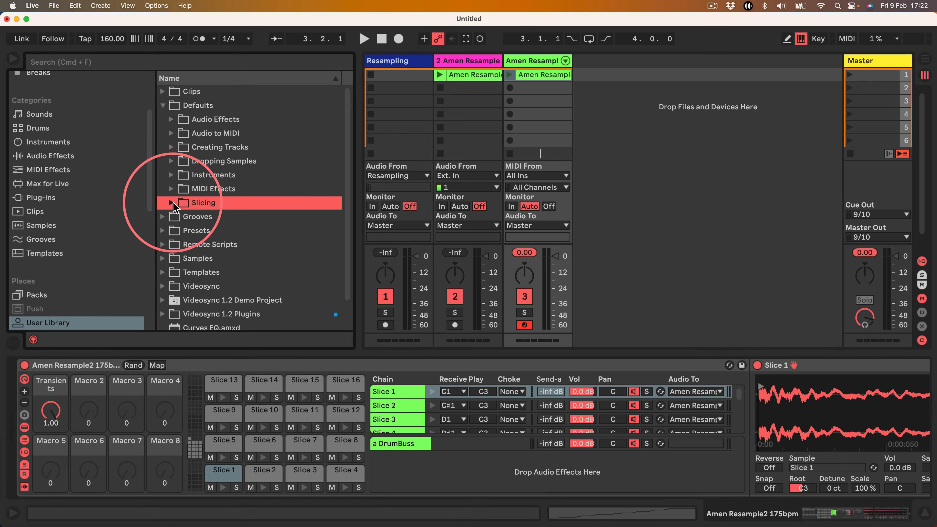
pyautogui.click(613, 140)
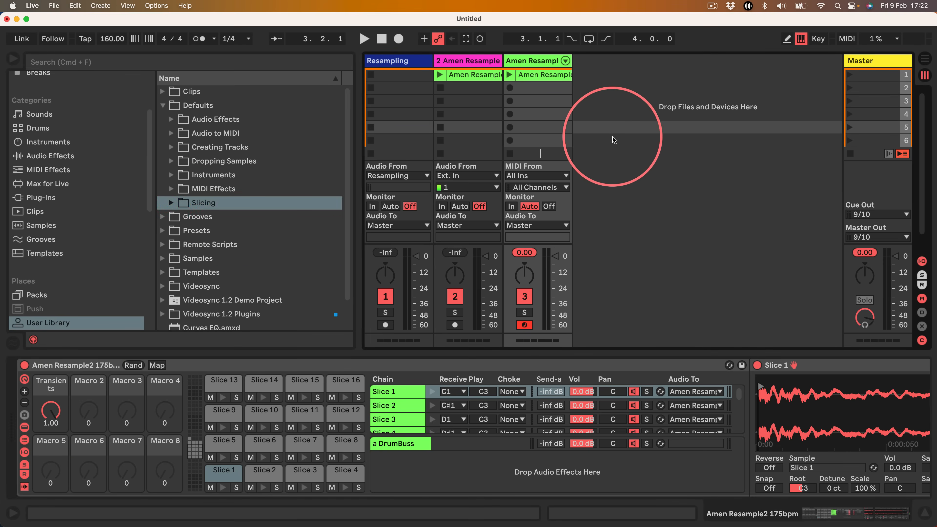
pyautogui.click(37, 128)
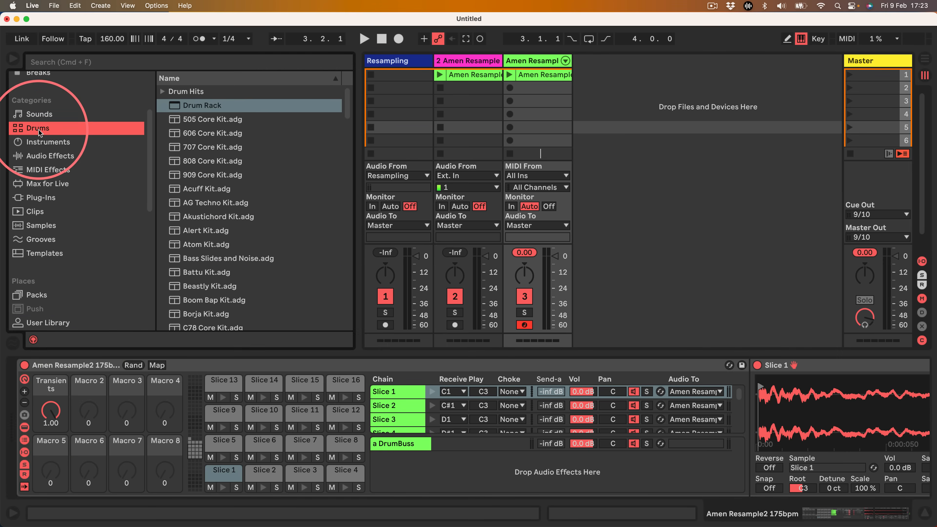
pyautogui.click(47, 156)
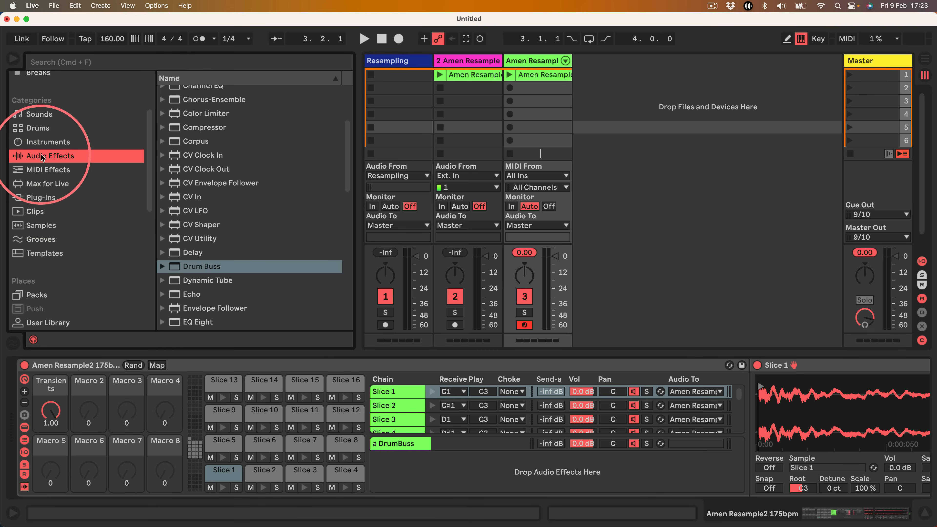
pyautogui.click(45, 143)
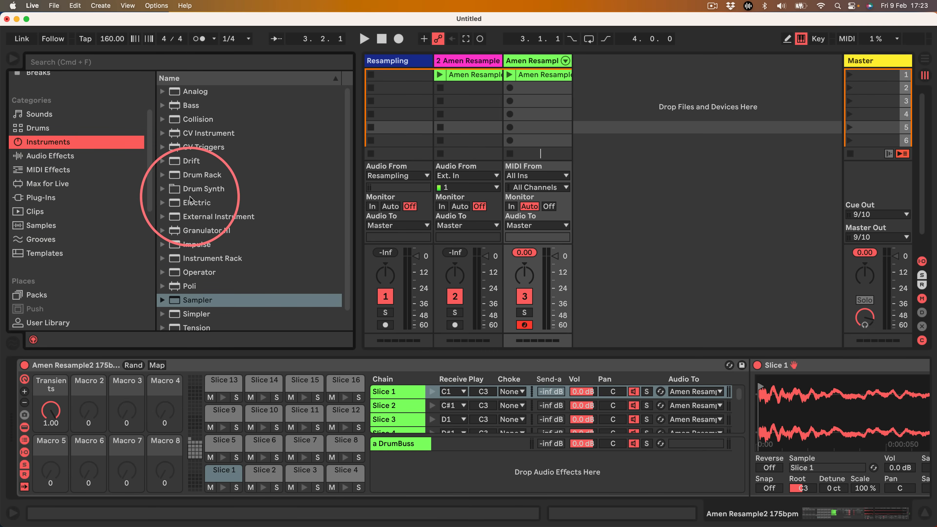
pyautogui.moveTo(207, 258); pyautogui.dragTo(635, 118)
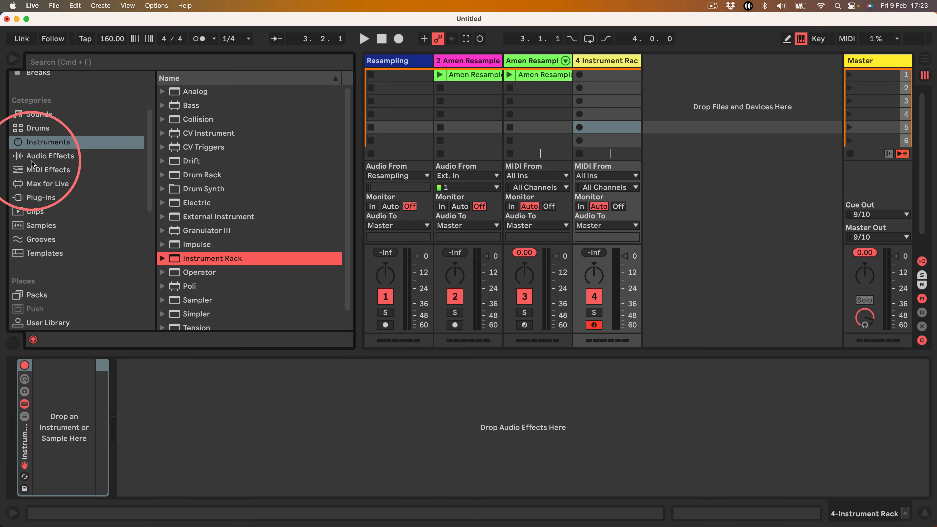
# - Load a Sampler into the Instrument Rack and show the rack's chain list and macro controls
pyautogui.moveTo(196, 281); pyautogui.dragTo(55, 430)
pyautogui.click(25, 416)
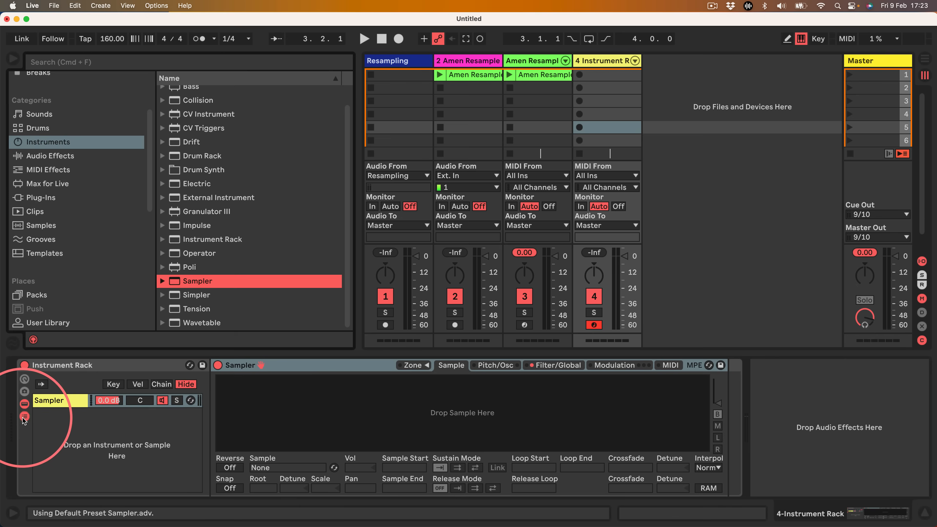
pyautogui.click(24, 380)
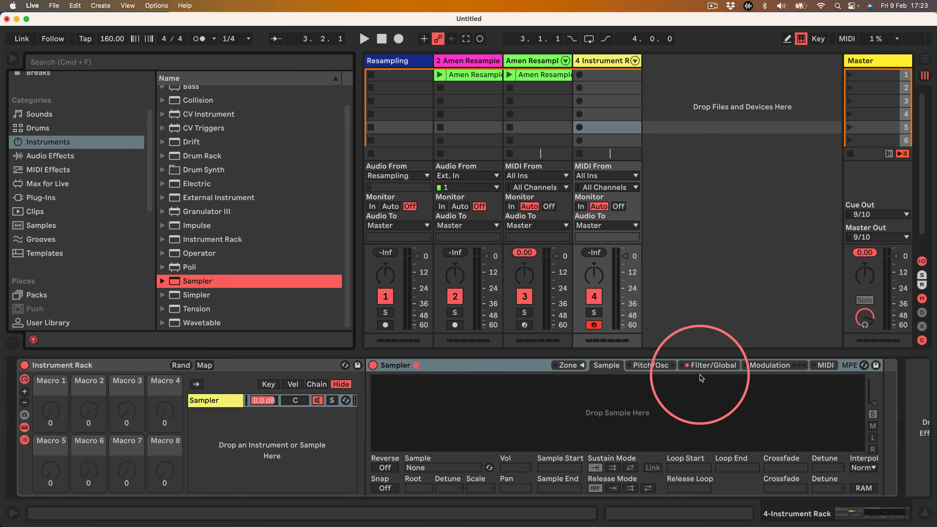
# - Open the Sampler's filter settings and set the filter resonance to 0.0%
pyautogui.click(705, 365)
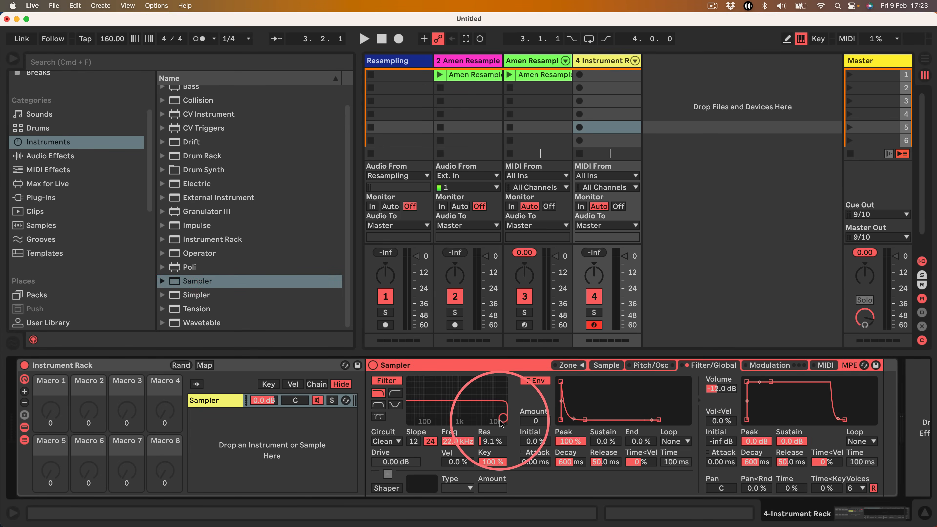
pyautogui.moveTo(501, 420)
pyautogui.mouseDown()
pyautogui.moveTo(426, 421)
pyautogui.moveTo(505, 421)
pyautogui.mouseUp()
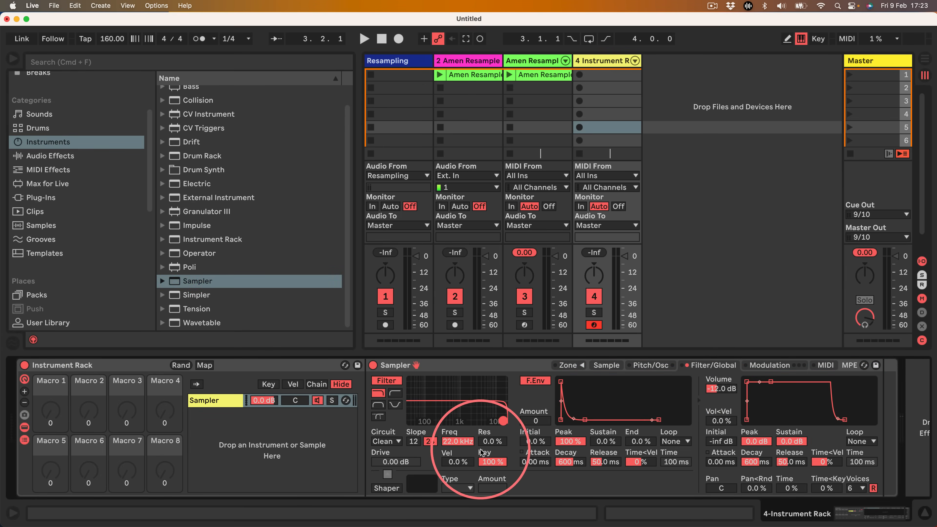
# - Set the Sampler's filter key tracking to 0.00% and map the filter frequency to Macro 1
pyautogui.moveTo(490, 464); pyautogui.dragTo(490, 508)
pyautogui.rightClick(454, 444)
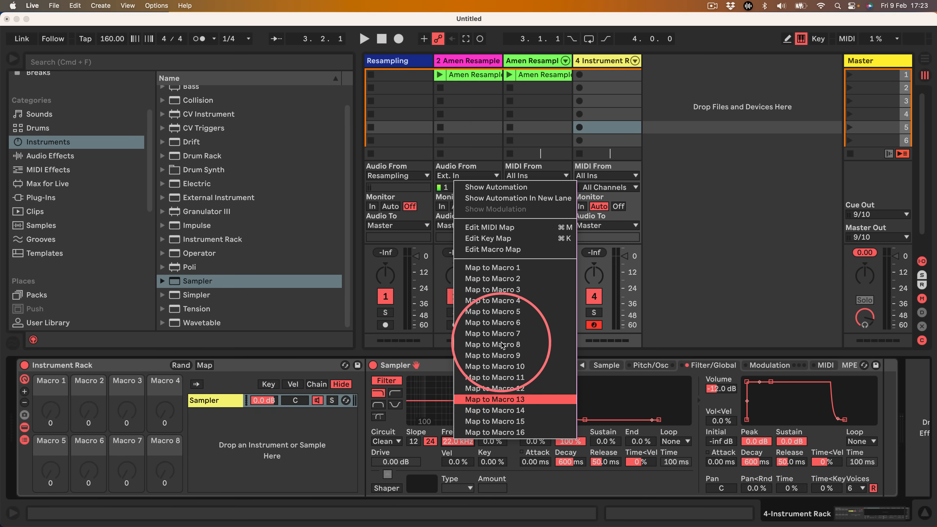
pyautogui.click(476, 266)
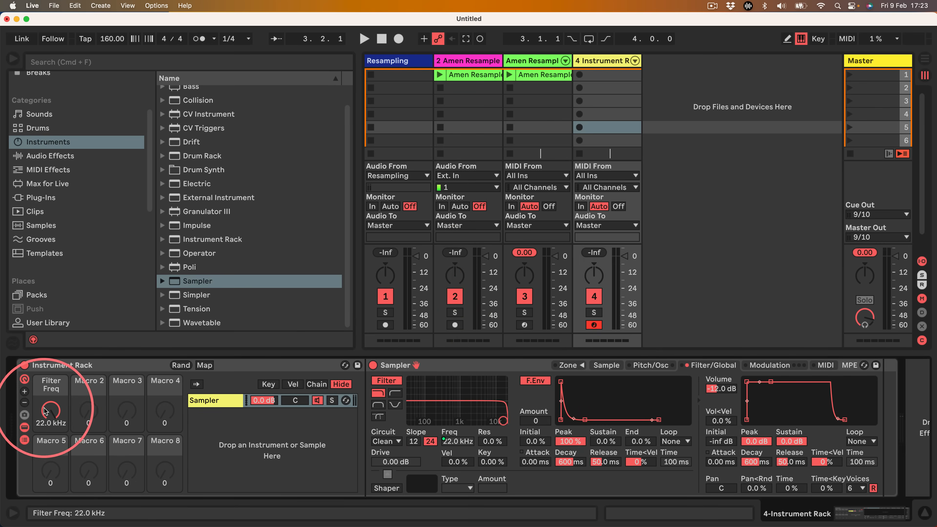
pyautogui.moveTo(51, 410); pyautogui.dragTo(51, 443)
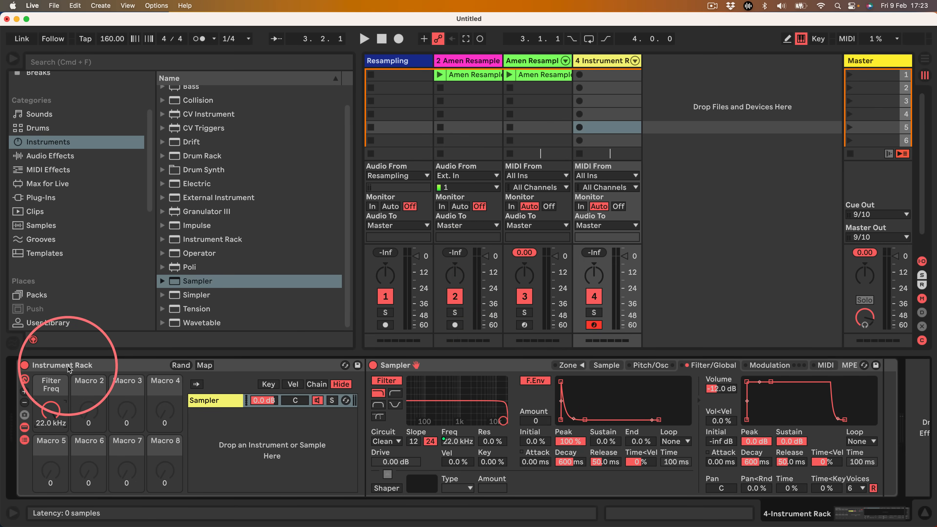
# - Save the Instrument Rack as SamplerRackFilter in the Slicing defaults folder of the User Library
pyautogui.click(33, 340)
pyautogui.scroll(-3, 40, 240)
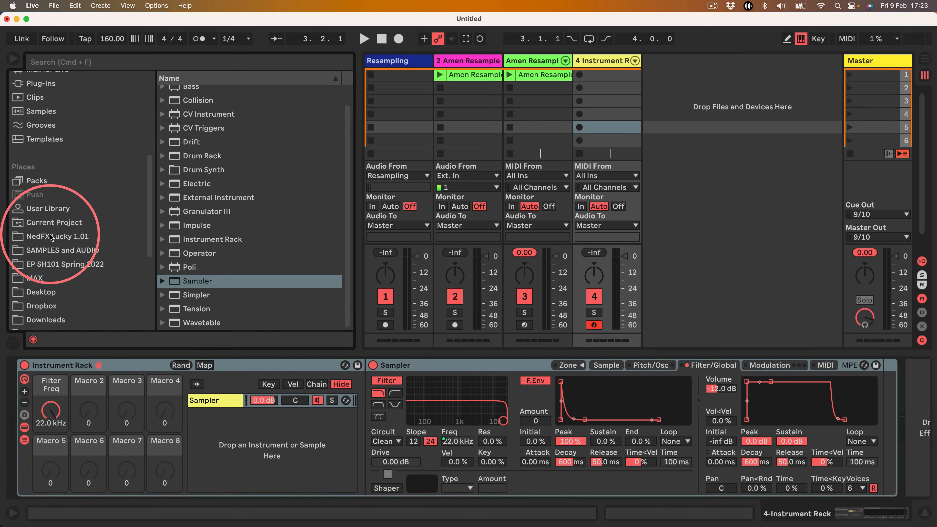
pyautogui.click(44, 208)
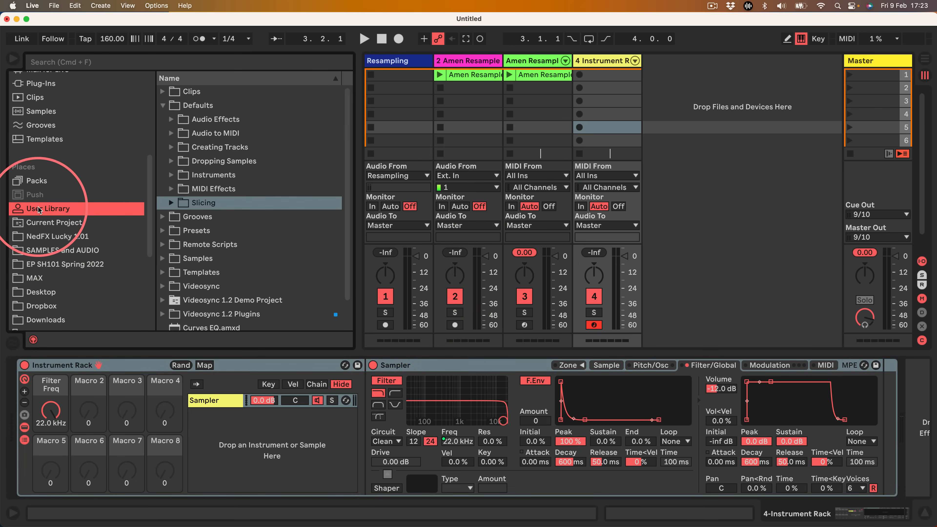
pyautogui.click(171, 203)
pyautogui.click(33, 340)
pyautogui.moveTo(202, 200); pyautogui.dragTo(202, 205)
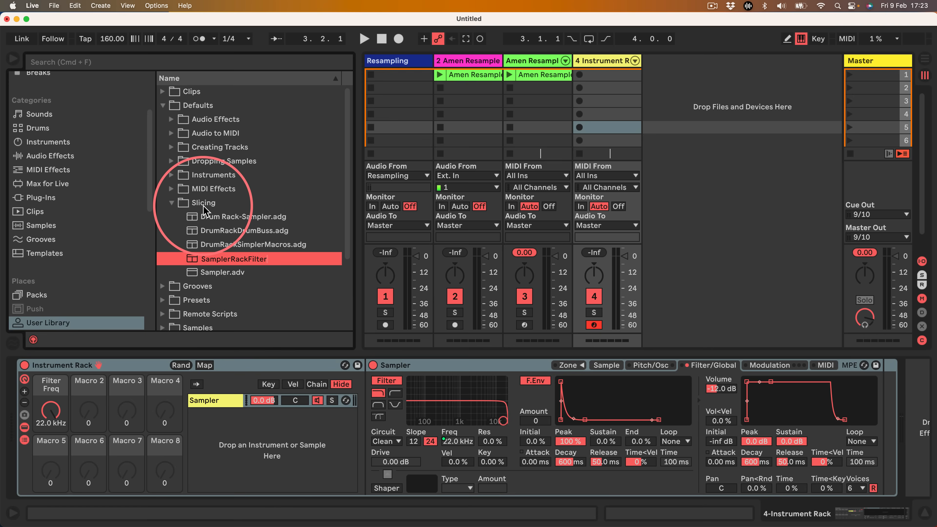
pyautogui.write('SamplerRackFilter')
pyautogui.press('Return')
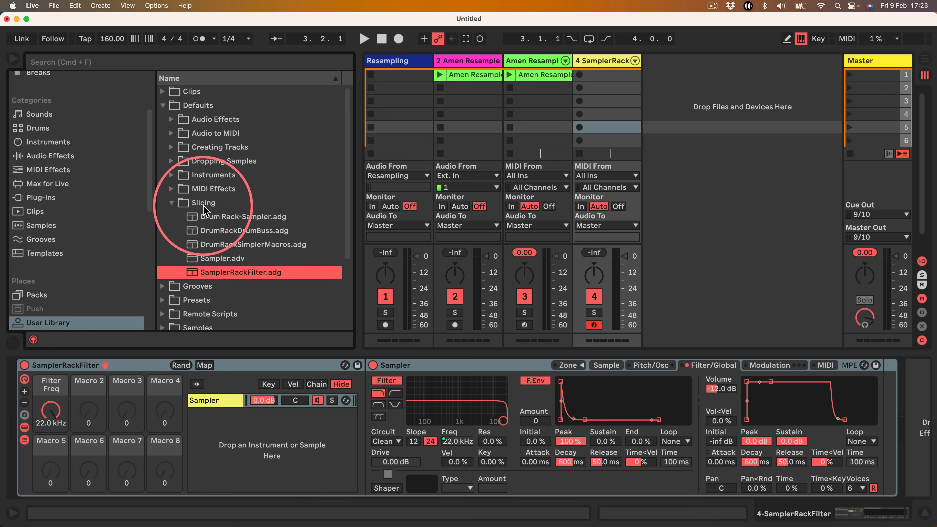
# - Delete the SamplerRackFilter track and the previously sliced Amen MIDI track
pyautogui.click(592, 62)
pyautogui.press('Delete')
pyautogui.press('Delete')
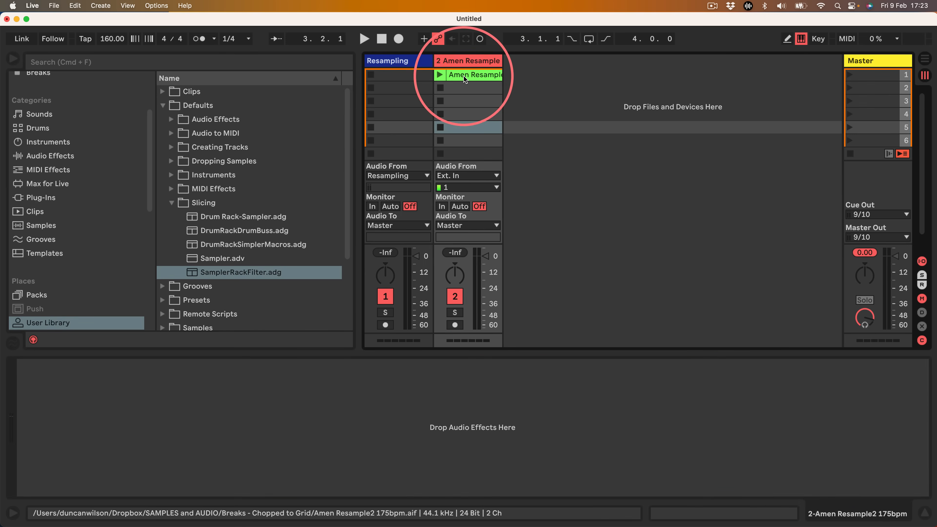
# - Try to slice the Amen clip to a new MIDI track per Transient with the SamplerRackFilter preset, and delete the resulting rack
pyautogui.rightClick(464, 76)
pyautogui.click(496, 242)
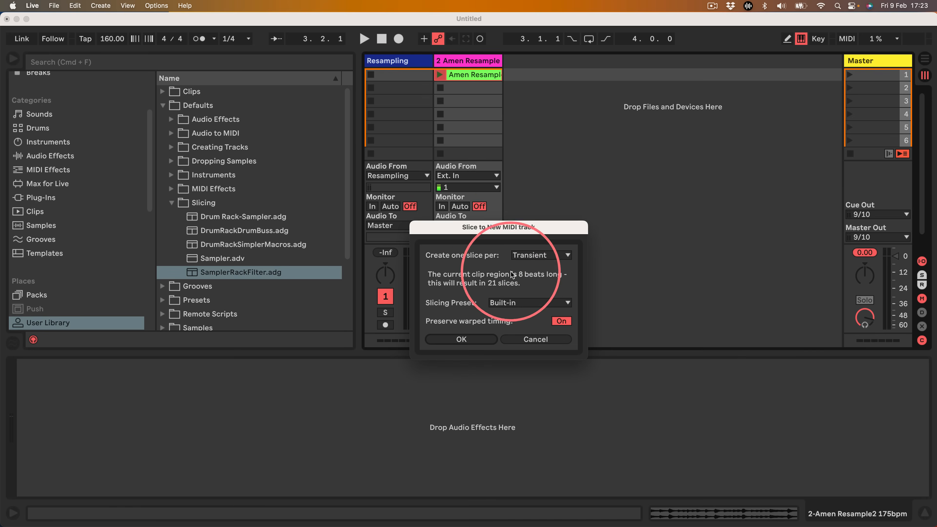
pyautogui.click(508, 304)
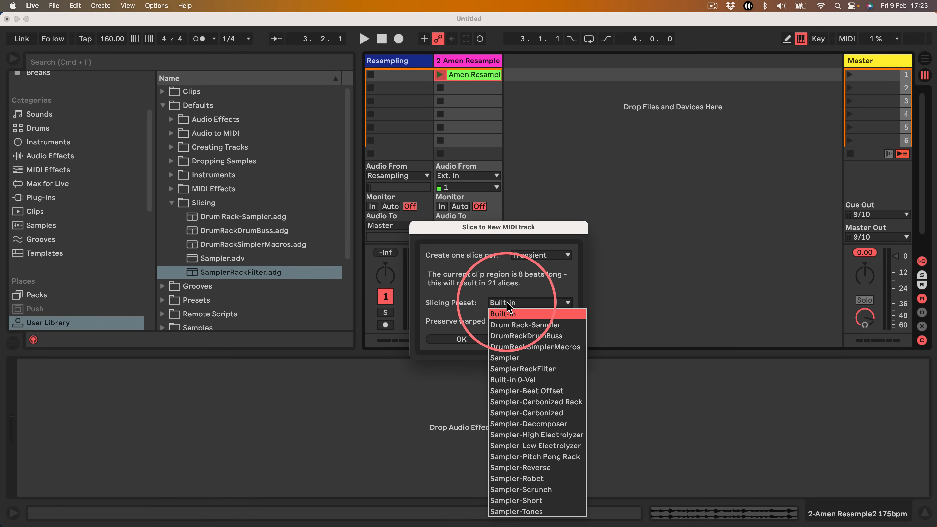
pyautogui.click(526, 369)
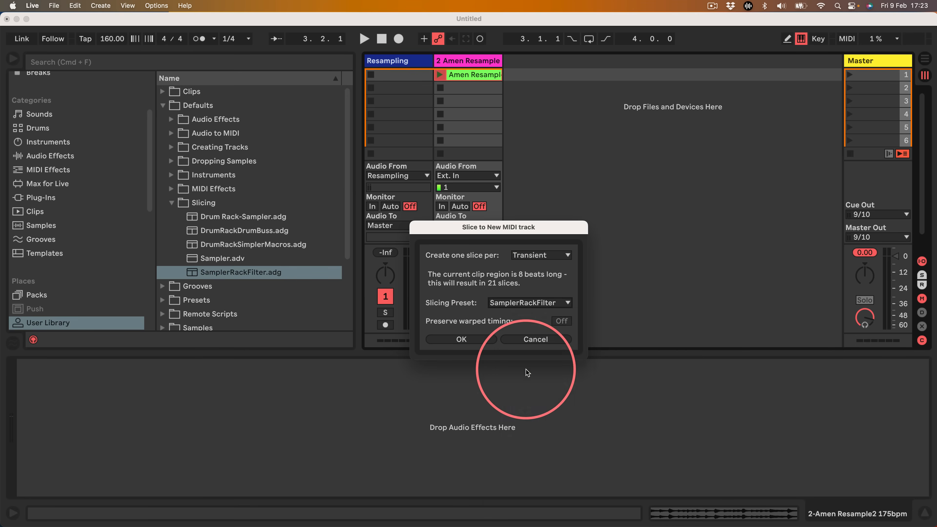
pyautogui.click(454, 342)
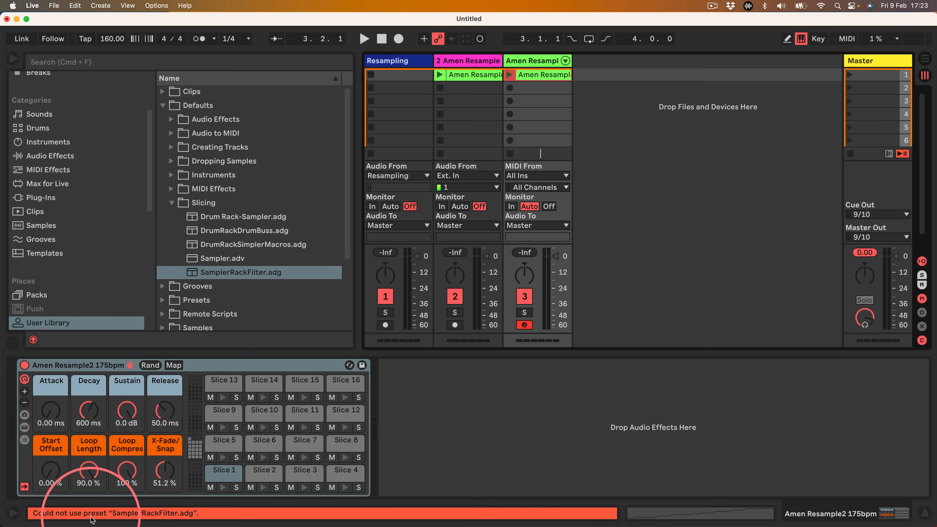
pyautogui.click(110, 365)
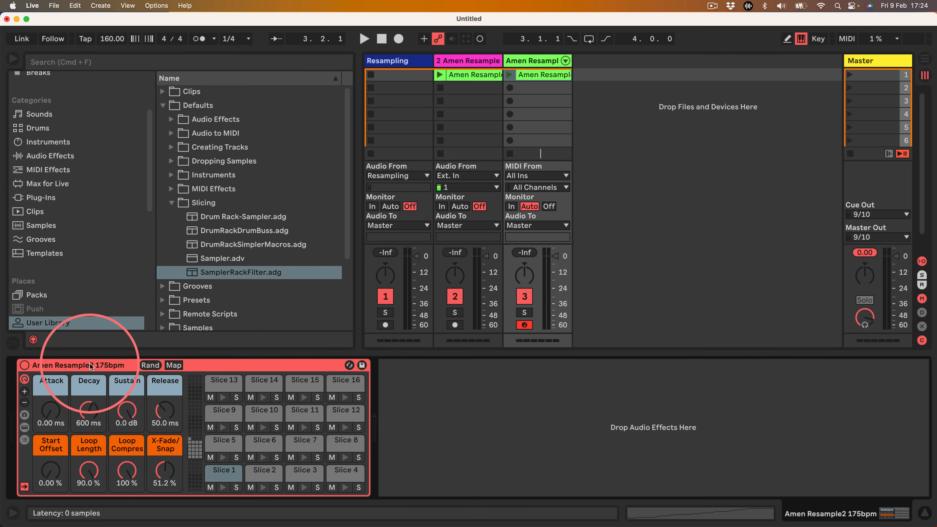
pyautogui.press('Delete')
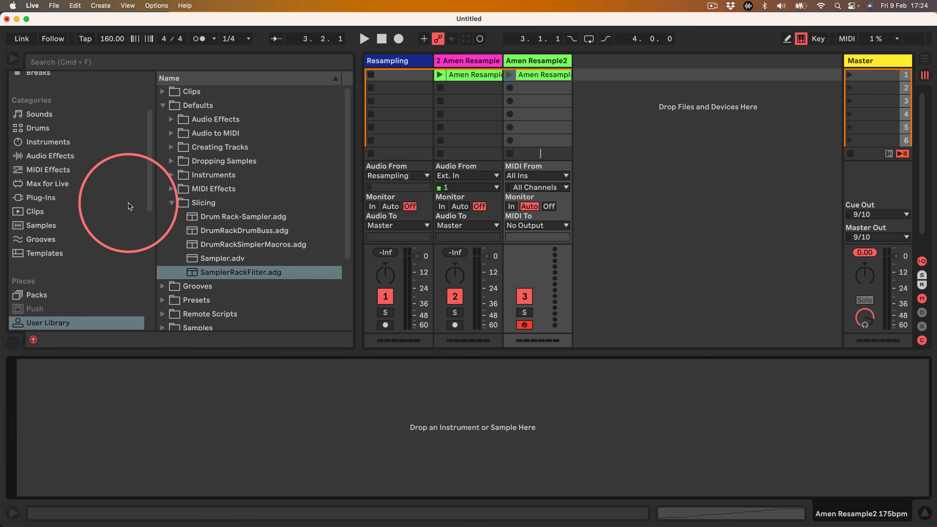
# - Load the Drum Rack-Sampler and Sampler slicing presets on two new MIDI tracks and examine the Sampler inside the Drum Rack
pyautogui.moveTo(182, 216); pyautogui.dragTo(615, 121)
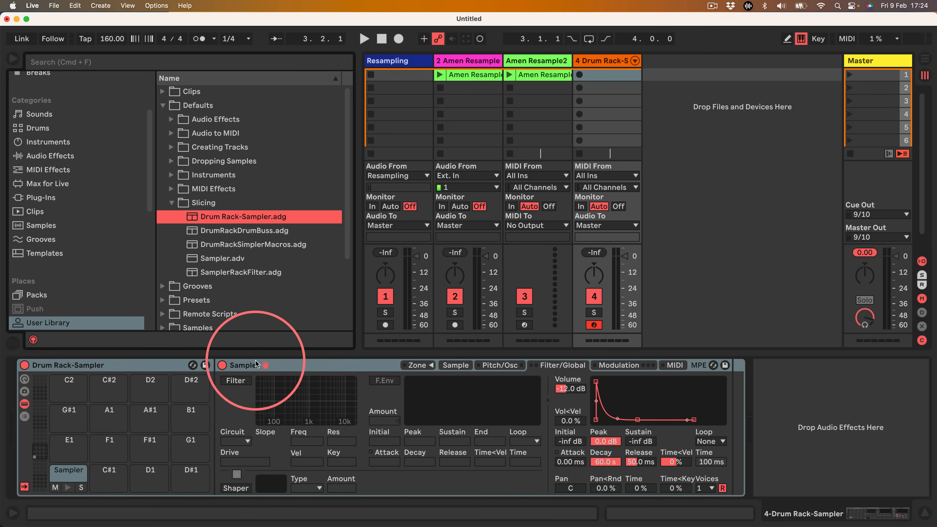
pyautogui.click(307, 371)
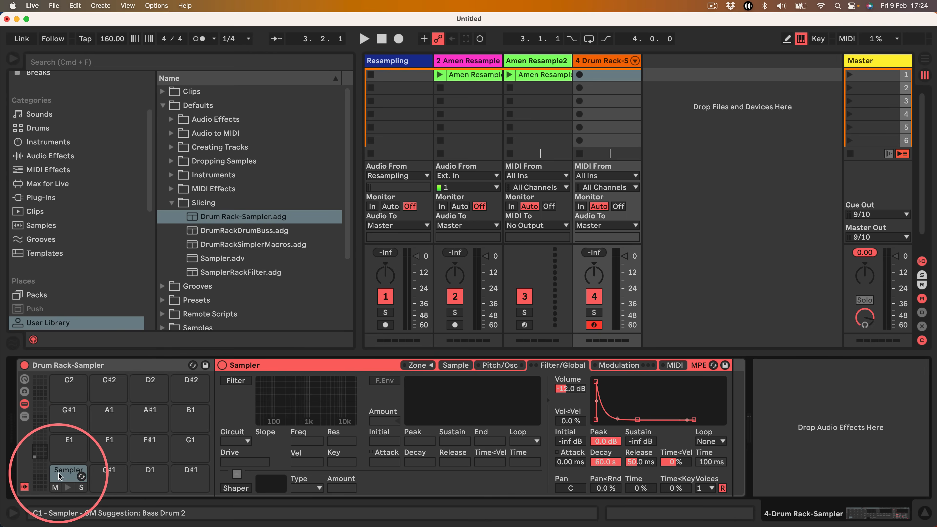
pyautogui.click(68, 473)
pyautogui.moveTo(190, 261); pyautogui.dragTo(723, 117)
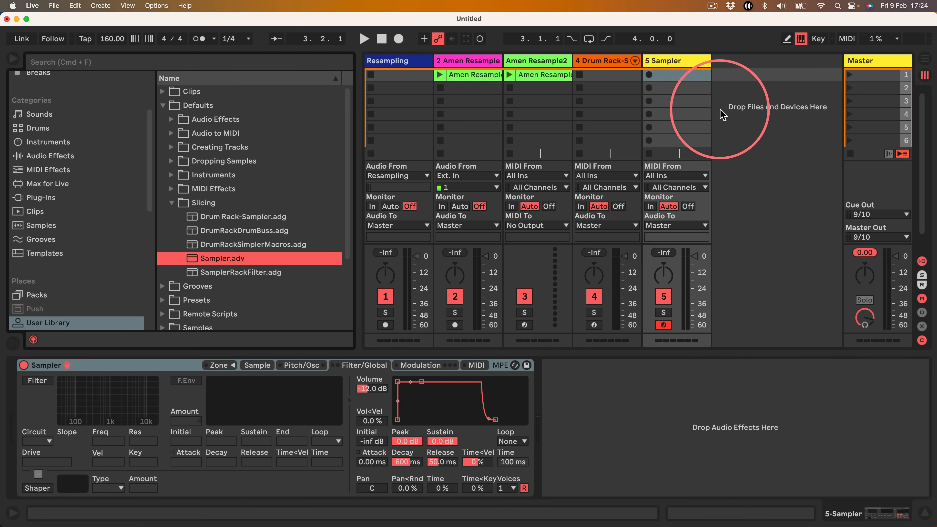
pyautogui.click(598, 62)
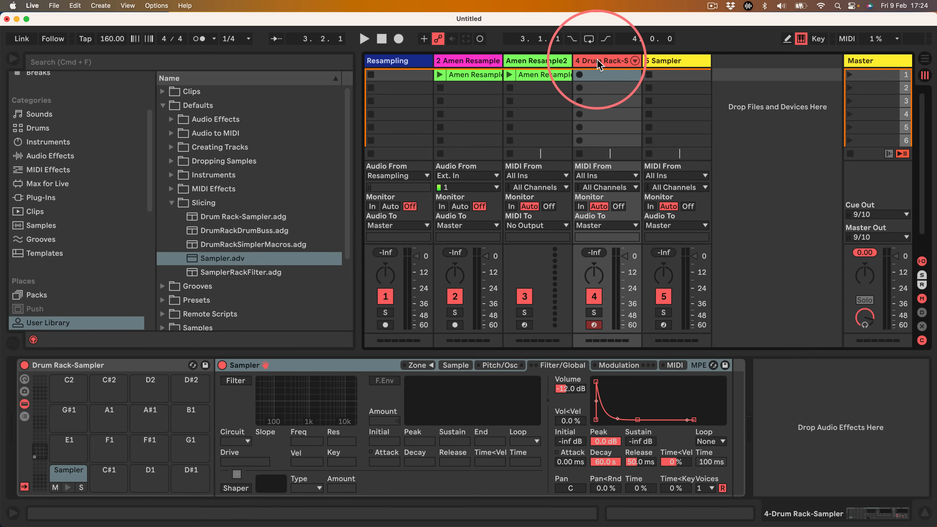
pyautogui.click(295, 367)
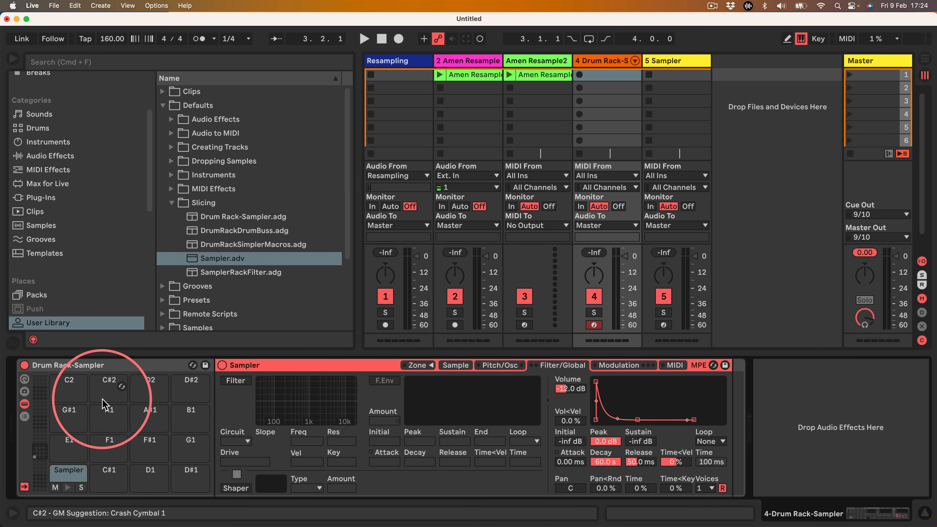
# - Add a Simpler from the Instruments category on a new MIDI track
pyautogui.scroll(-5, 194, 183)
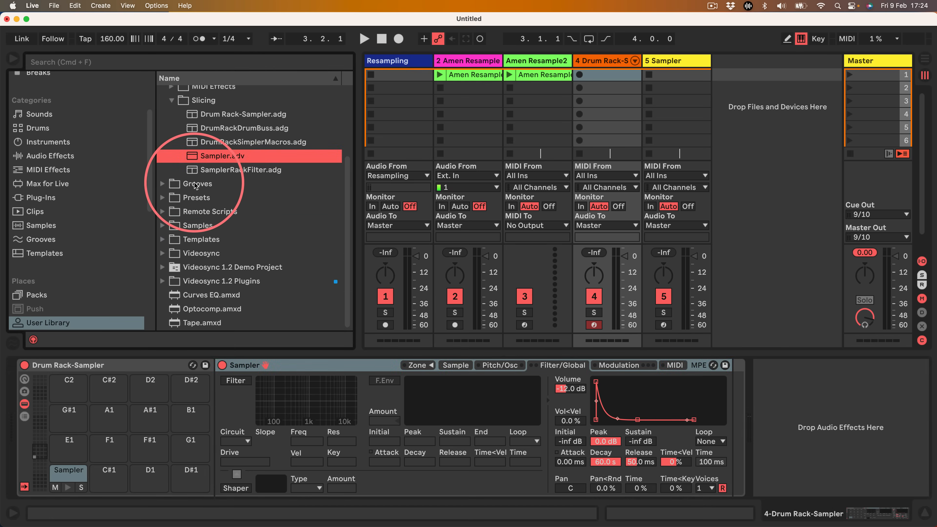
pyautogui.click(46, 142)
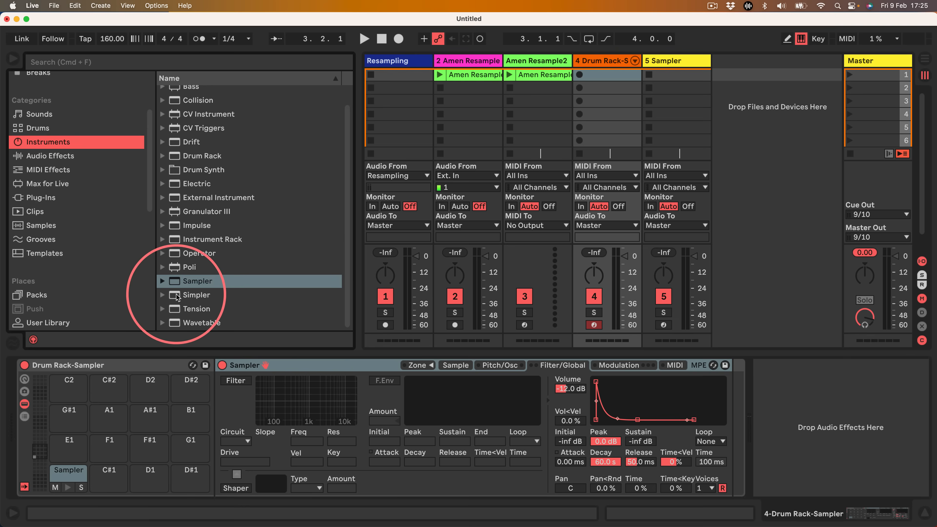
pyautogui.moveTo(178, 298); pyautogui.dragTo(769, 215)
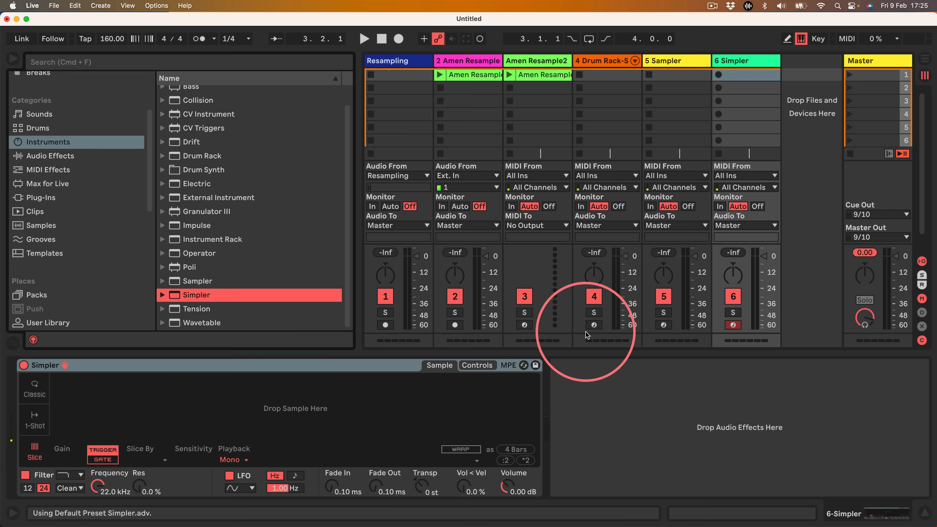
pyautogui.click(46, 465)
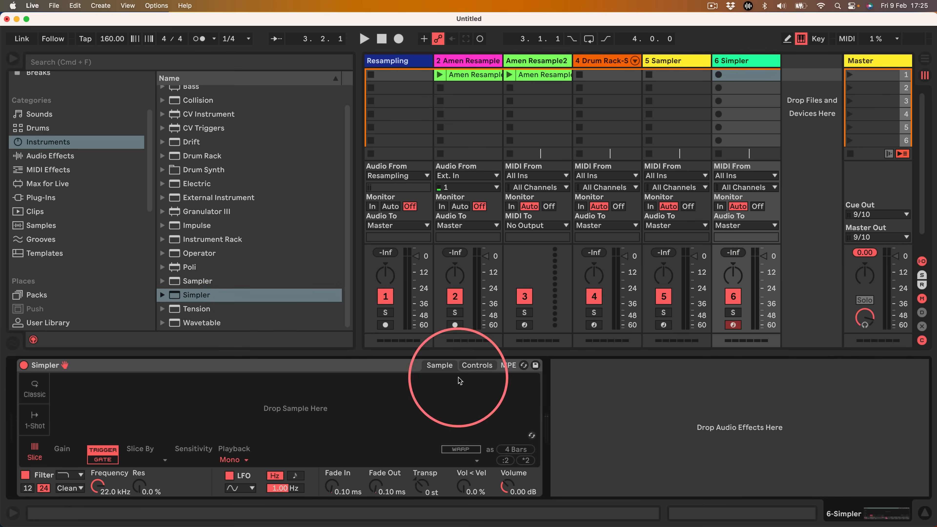
# - Set the standalone Sampler's volume envelope to a 4.02 s decay with -inf dB sustain and check its modulation settings
pyautogui.click(671, 63)
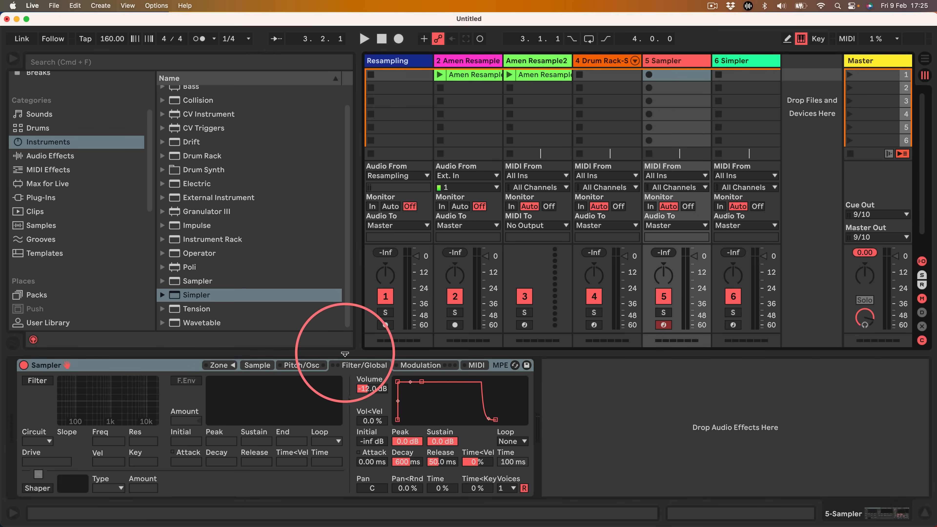
pyautogui.moveTo(422, 382); pyautogui.dragTo(429, 420)
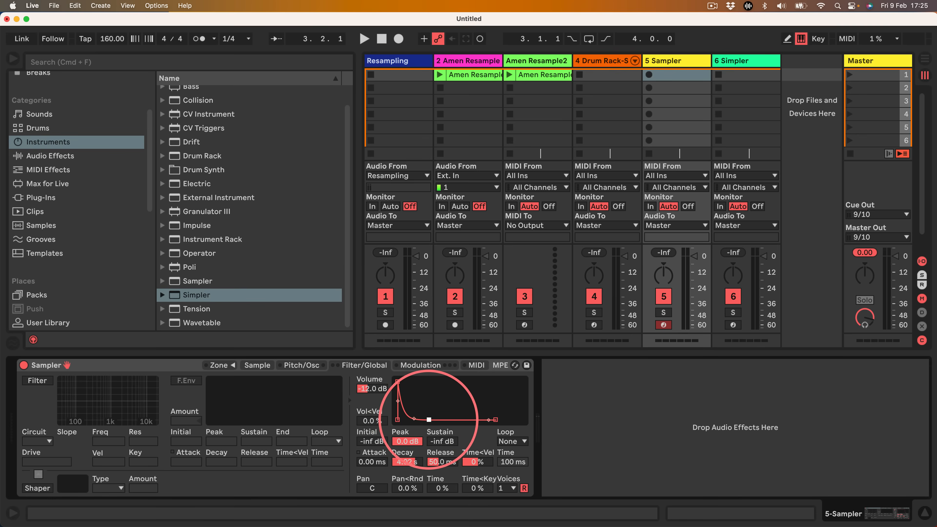
pyautogui.click(409, 366)
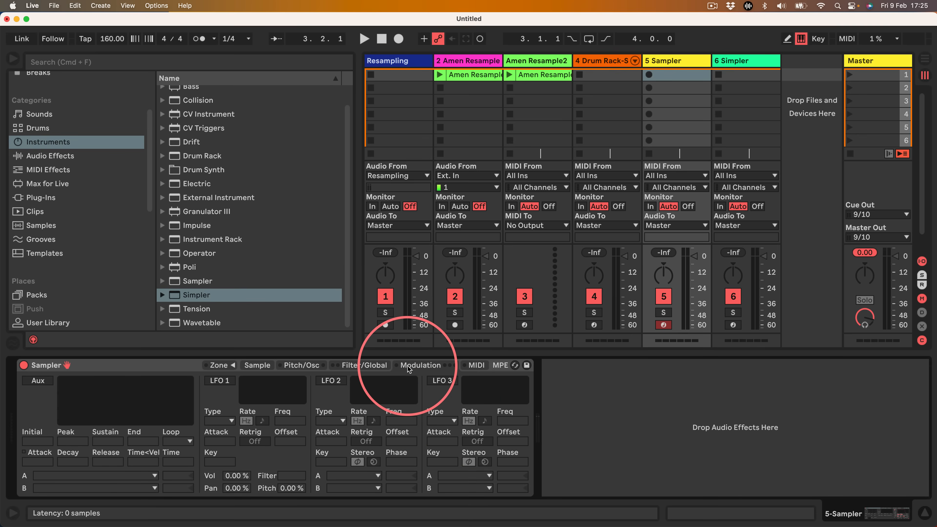
pyautogui.click(372, 366)
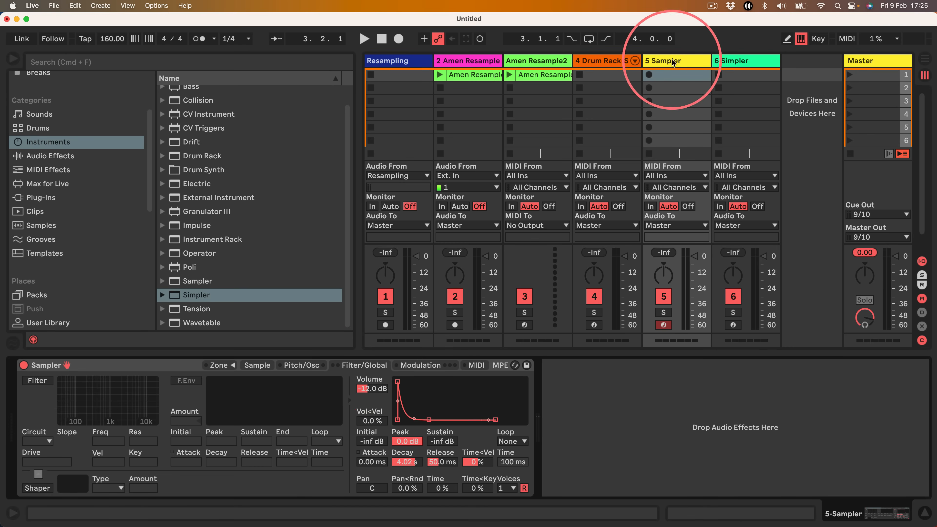
# - Delete the Simpler, Sampler, Drum Rack-Sampler and sliced Amen MIDI tracks
pyautogui.click(725, 62)
pyautogui.press('Delete')
pyautogui.press('Delete')
pyautogui.press('Delete')
pyautogui.press('Delete')
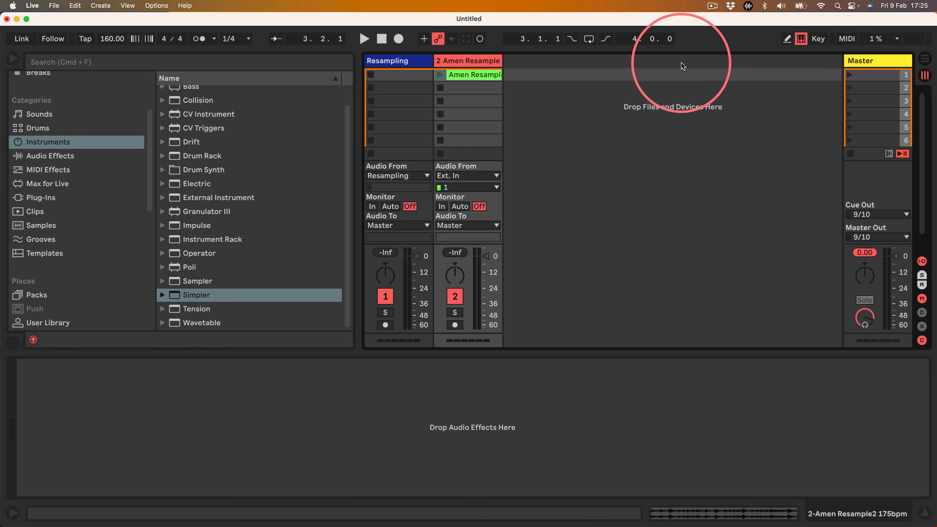
# - Move the SamplerRackFilter.adg preset from the User Library's Slicing folder to the trash
pyautogui.click(61, 263)
pyautogui.scroll(-10, 47, 239)
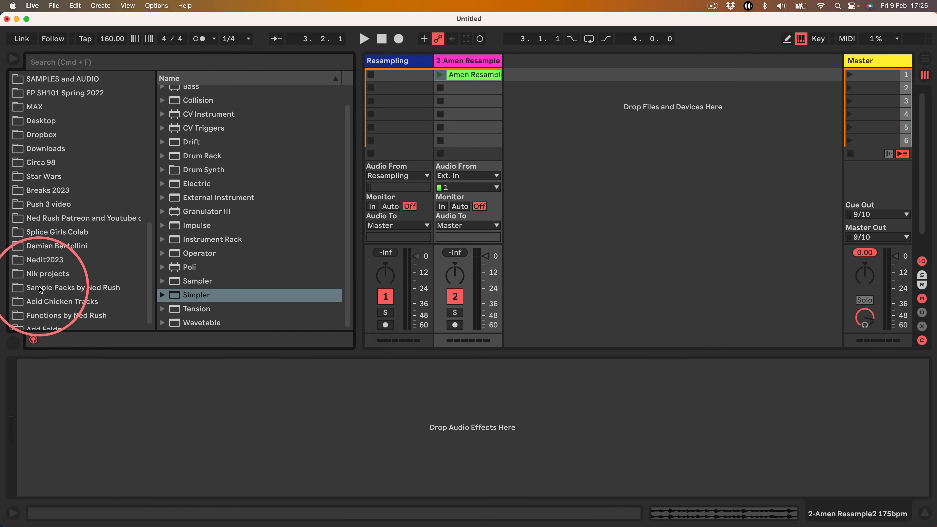
pyautogui.scroll(12, 52, 238)
pyautogui.scroll(-5, 47, 243)
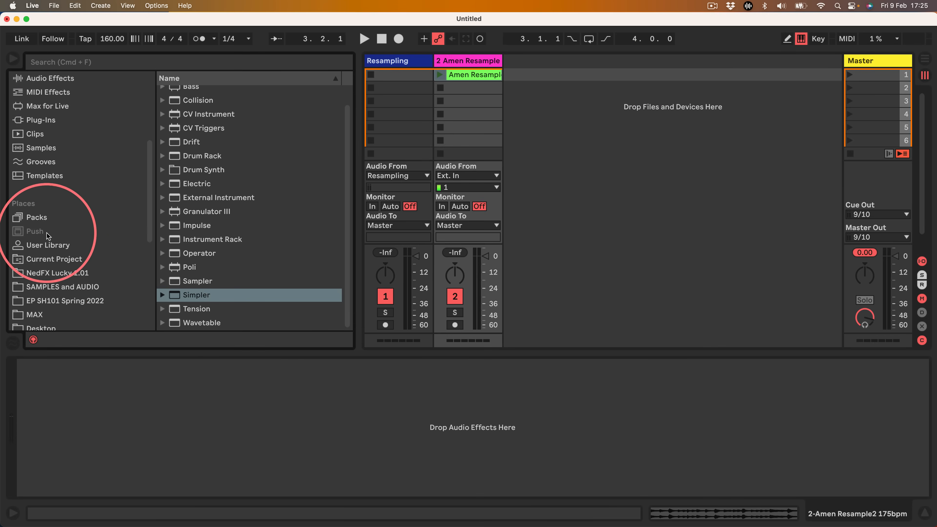
pyautogui.click(48, 245)
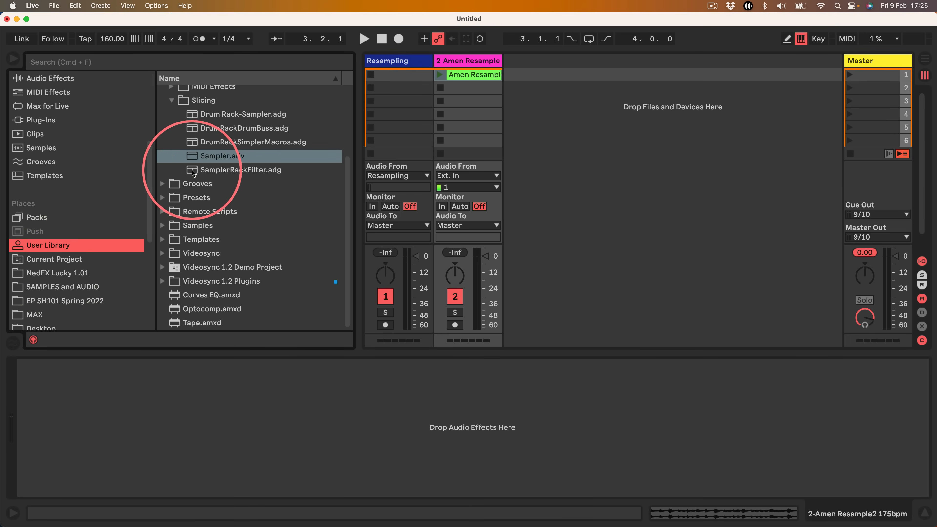
pyautogui.click(211, 171)
pyautogui.press('Delete')
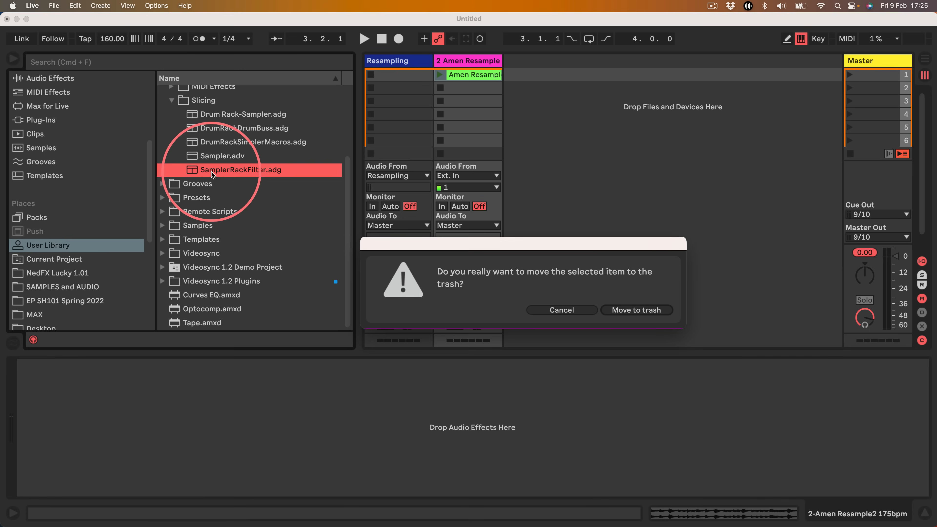
pyautogui.press('Return')
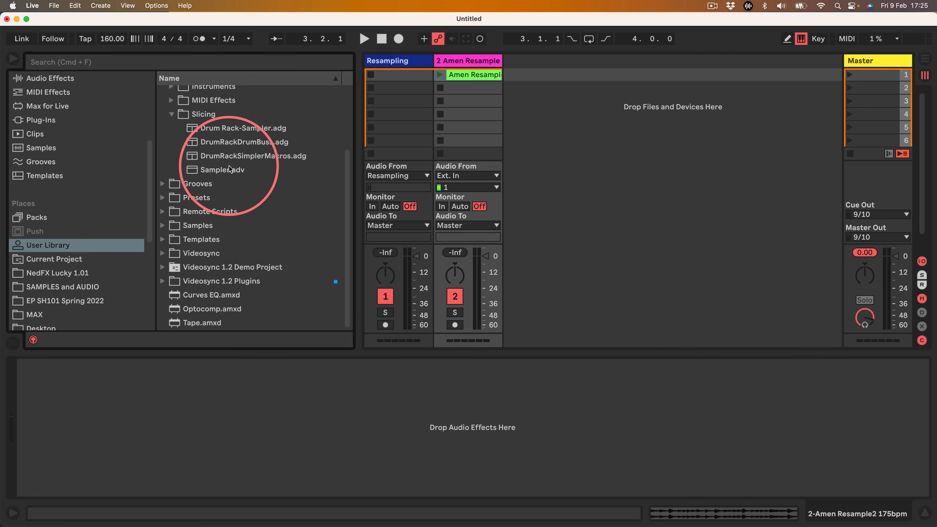
pyautogui.moveTo(174, 156); pyautogui.dragTo(556, 109)
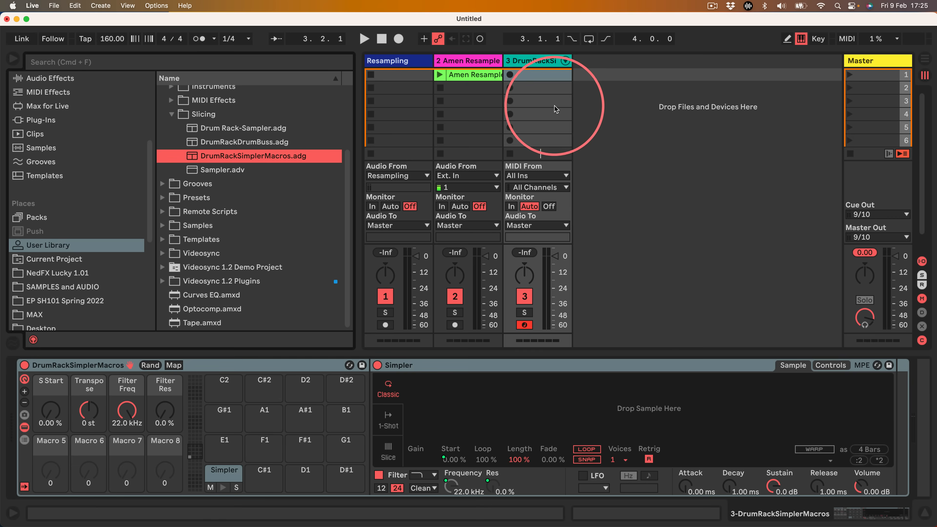
pyautogui.click(78, 366)
pyautogui.press('Delete')
# - Try to add all four presets from the Slicing folder to new tracks at once
pyautogui.click(196, 170)
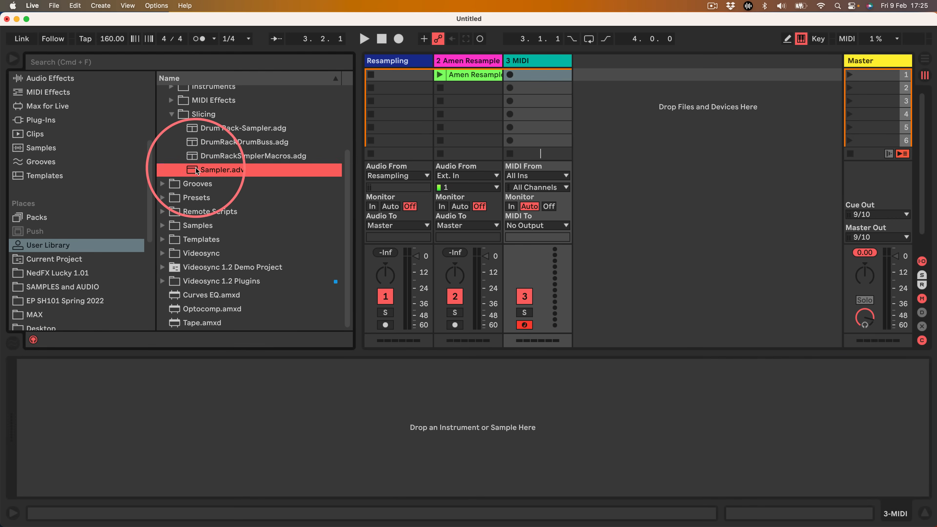
pyautogui.keyDown('shift'); pyautogui.click(192, 129); pyautogui.keyUp('shift')
pyautogui.moveTo(192, 129); pyautogui.dragTo(617, 125)
pyautogui.click(192, 130)
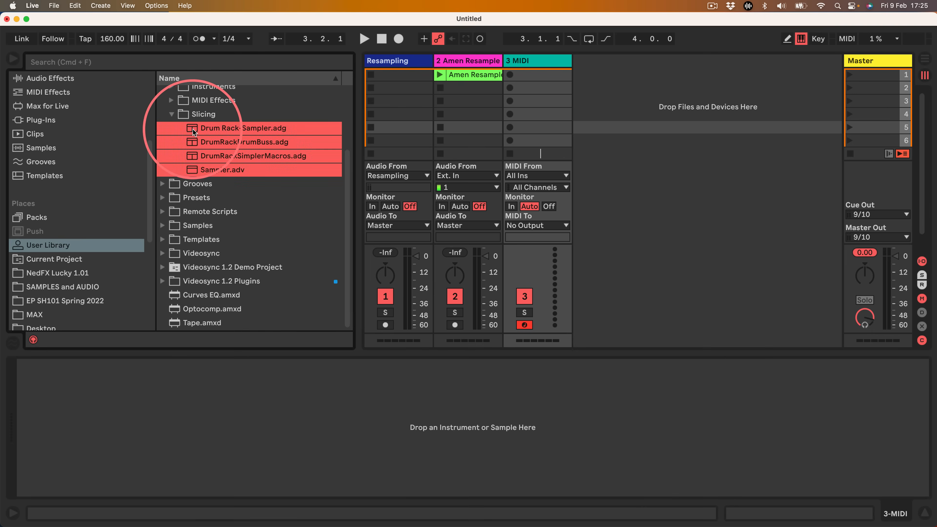
pyautogui.click(227, 161)
# - Load the Drum Rack-Sampler, DrumRackDrumBuss, DrumRackSimplerMacros and Sampler presets from the Slicing folder onto separate new MIDI tracks
pyautogui.moveTo(193, 127); pyautogui.dragTo(627, 105)
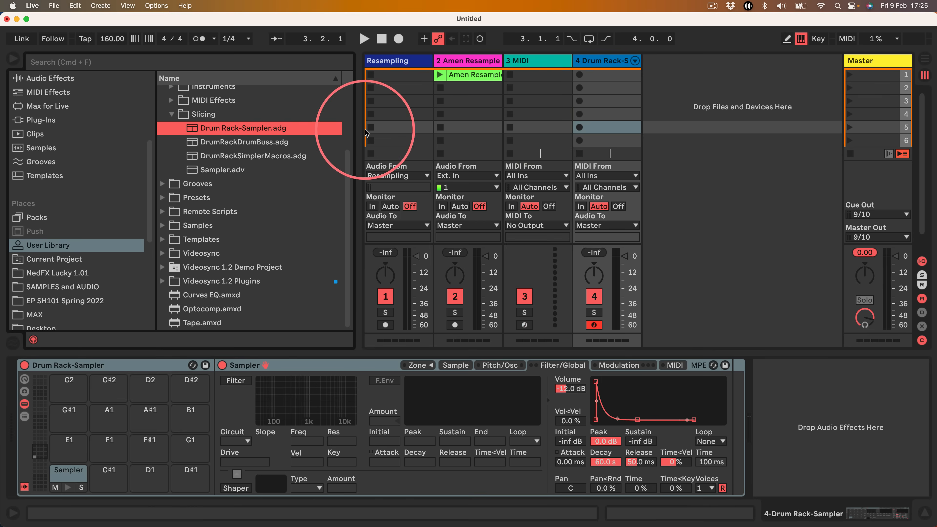
pyautogui.moveTo(191, 142); pyautogui.dragTo(660, 128)
pyautogui.moveTo(221, 156); pyautogui.dragTo(783, 101)
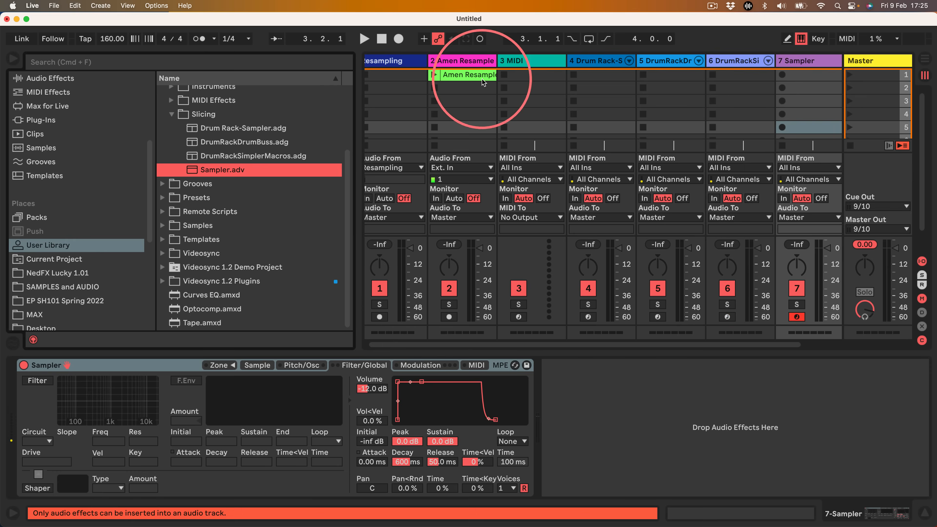
# - Delete the empty MIDI track, the Amen Resample track and the Resampling track
pyautogui.click(509, 63)
pyautogui.press('Delete')
pyautogui.click(457, 61)
pyautogui.press('Delete')
pyautogui.click(406, 63)
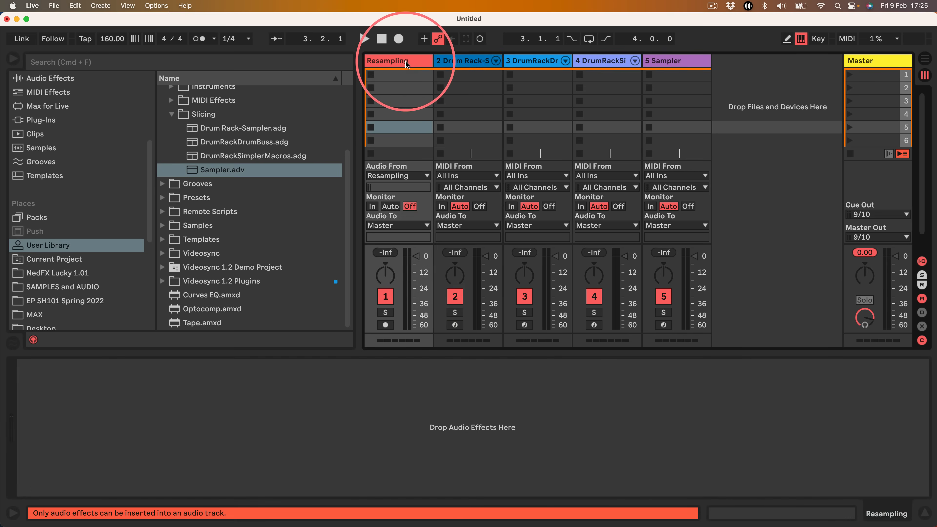
pyautogui.press('Delete')
# - Examine the devices on the Drum Rack-Sampler, DrumRackDrumBuss, DrumRackSimplerMacros and Sampler tracks in turn
pyautogui.click(469, 100)
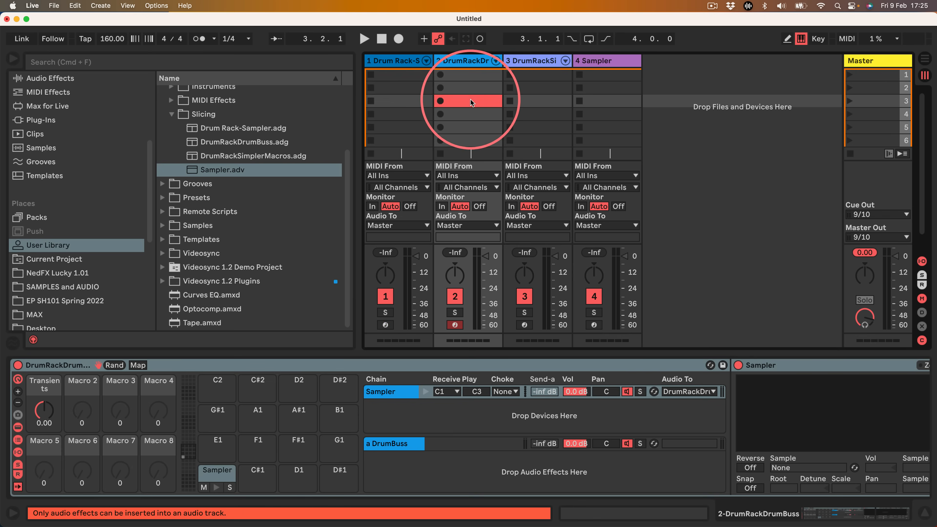
pyautogui.click(388, 61)
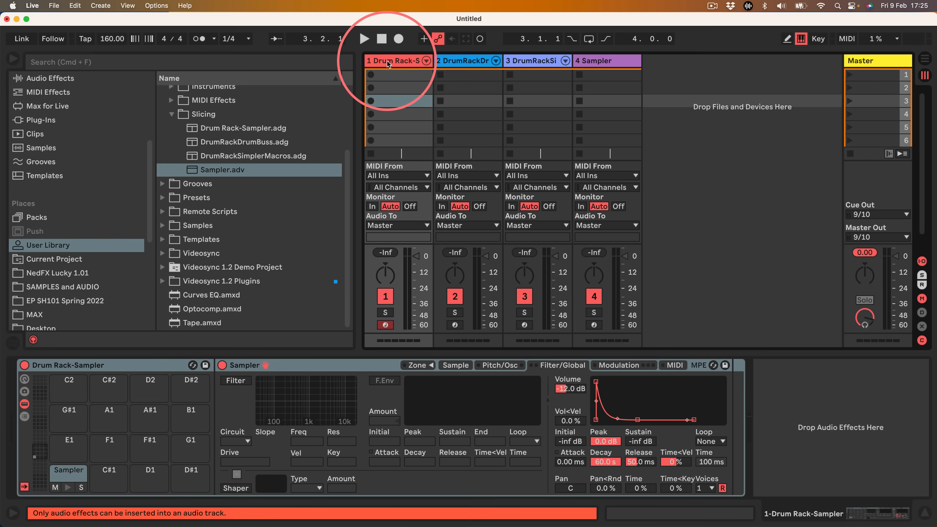
pyautogui.click(463, 61)
pyautogui.click(524, 61)
pyautogui.click(605, 61)
pyautogui.click(530, 61)
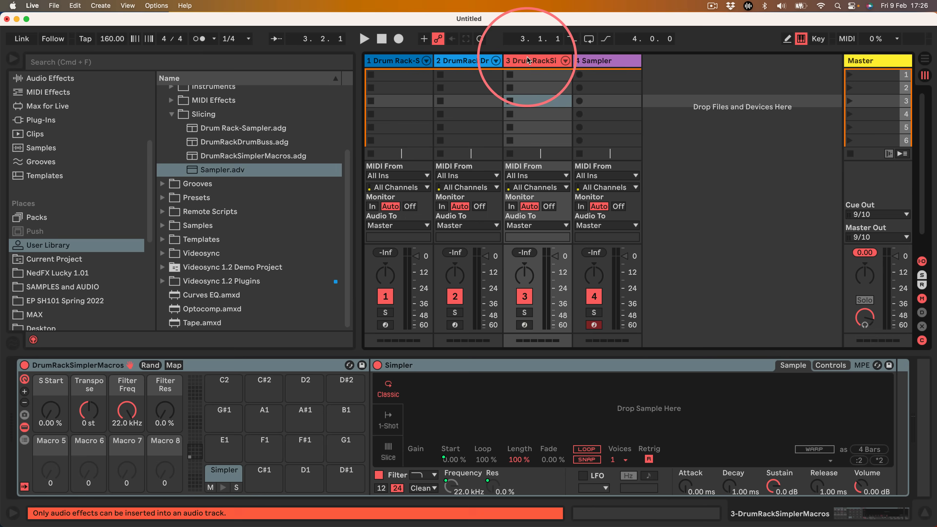
pyautogui.click(457, 62)
pyautogui.click(401, 61)
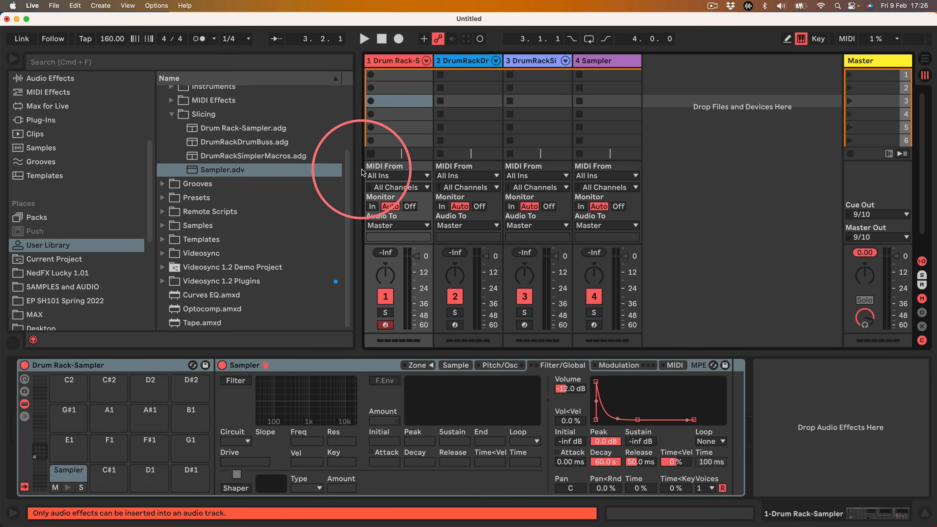
pyautogui.moveTo(356, 169)
pyautogui.mouseDown()
pyautogui.moveTo(365, 170)
pyautogui.moveTo(355, 177)
pyautogui.mouseUp()
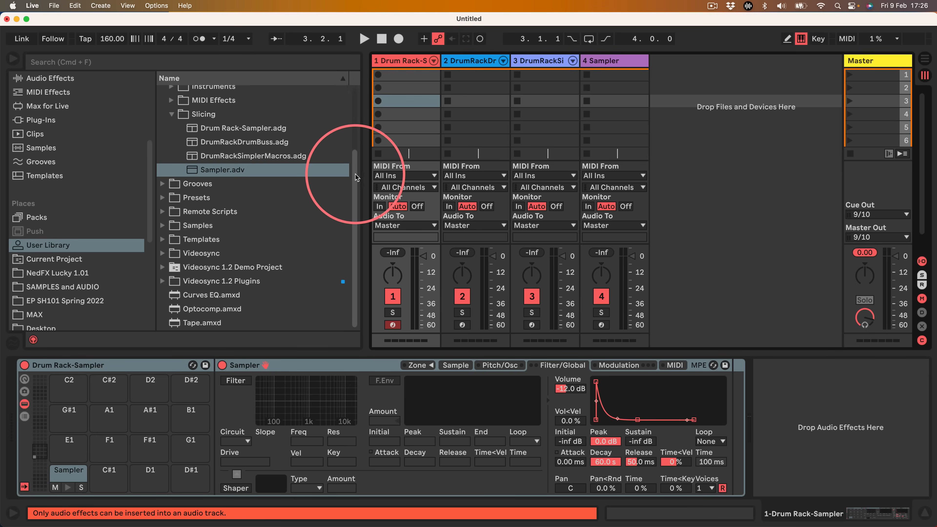